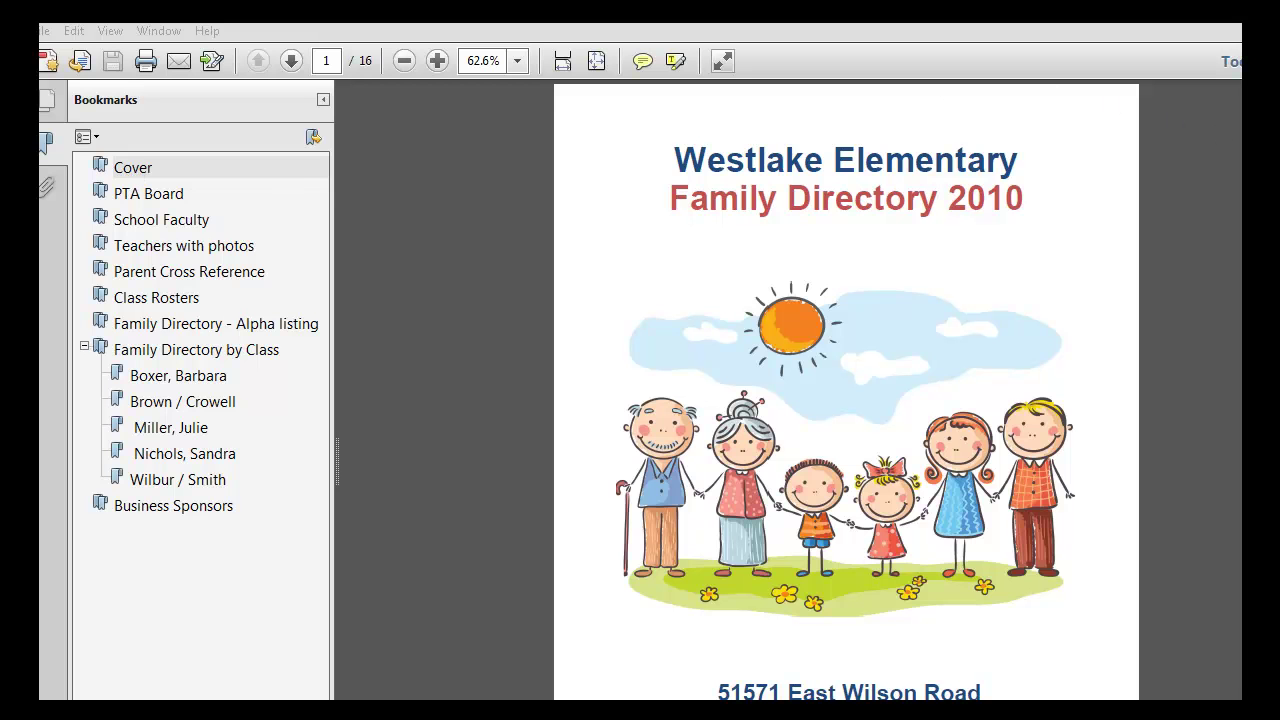
Review the Cover, school info, PTA Board, School Faculty and Parent Cross Reference pages, ending on the cover.
left_click(162, 170)
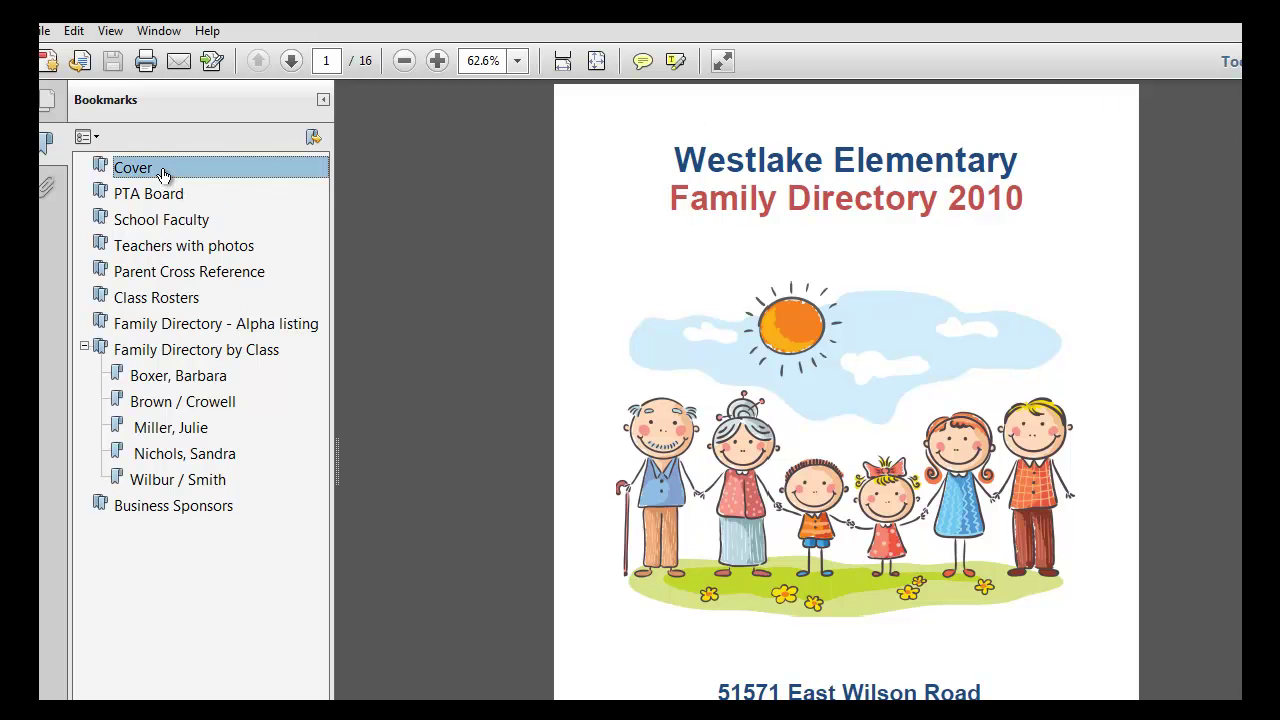
left_click(160, 196)
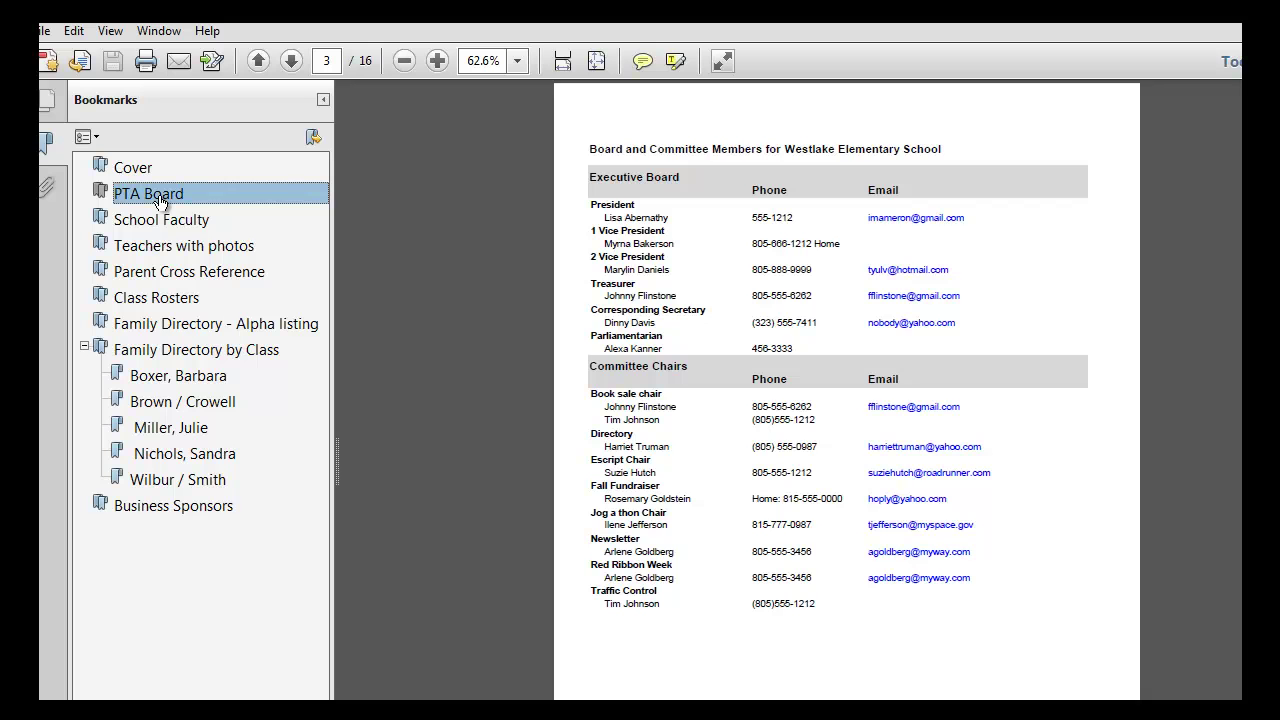
left_click(140, 172)
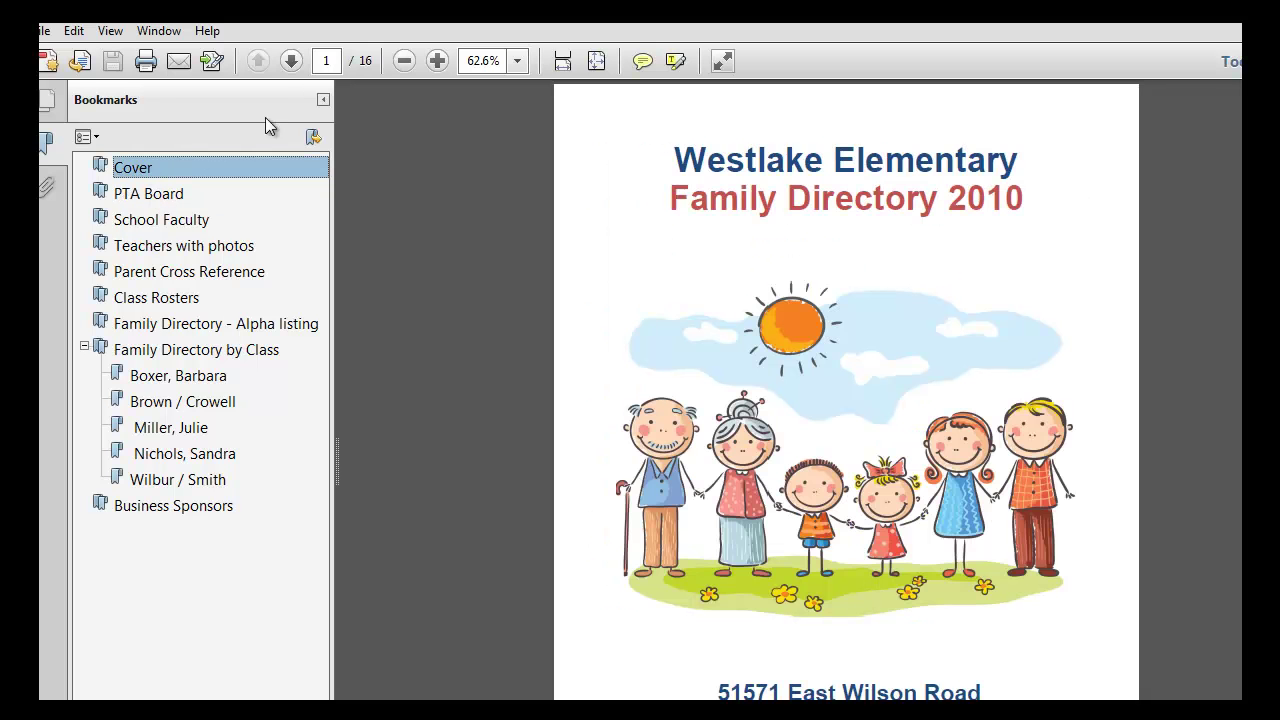
left_click(290, 62)
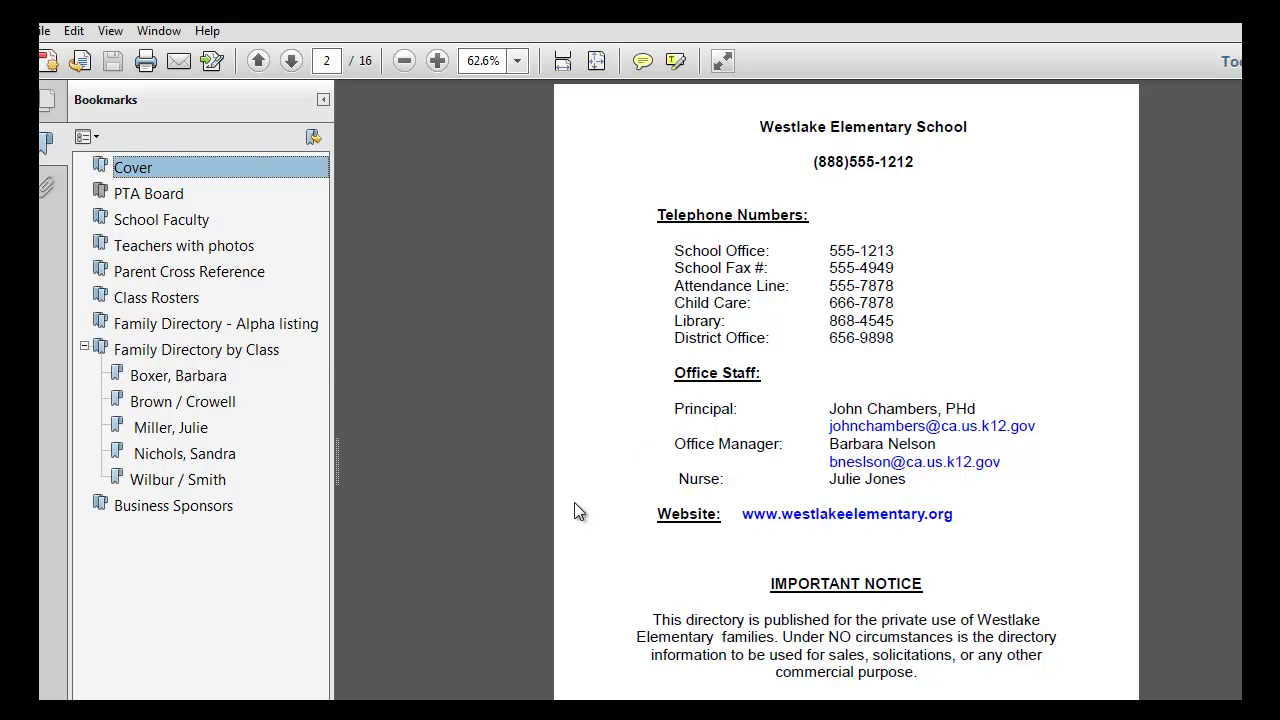
left_click(145, 192)
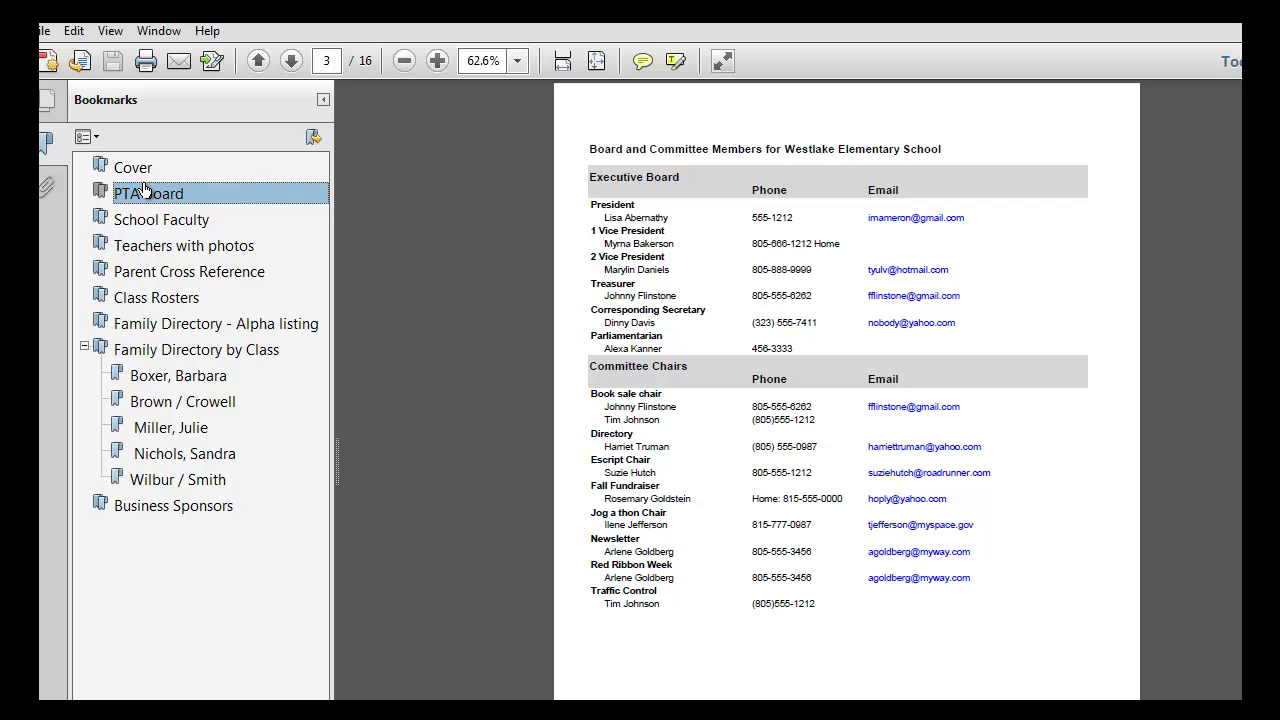
left_click(156, 220)
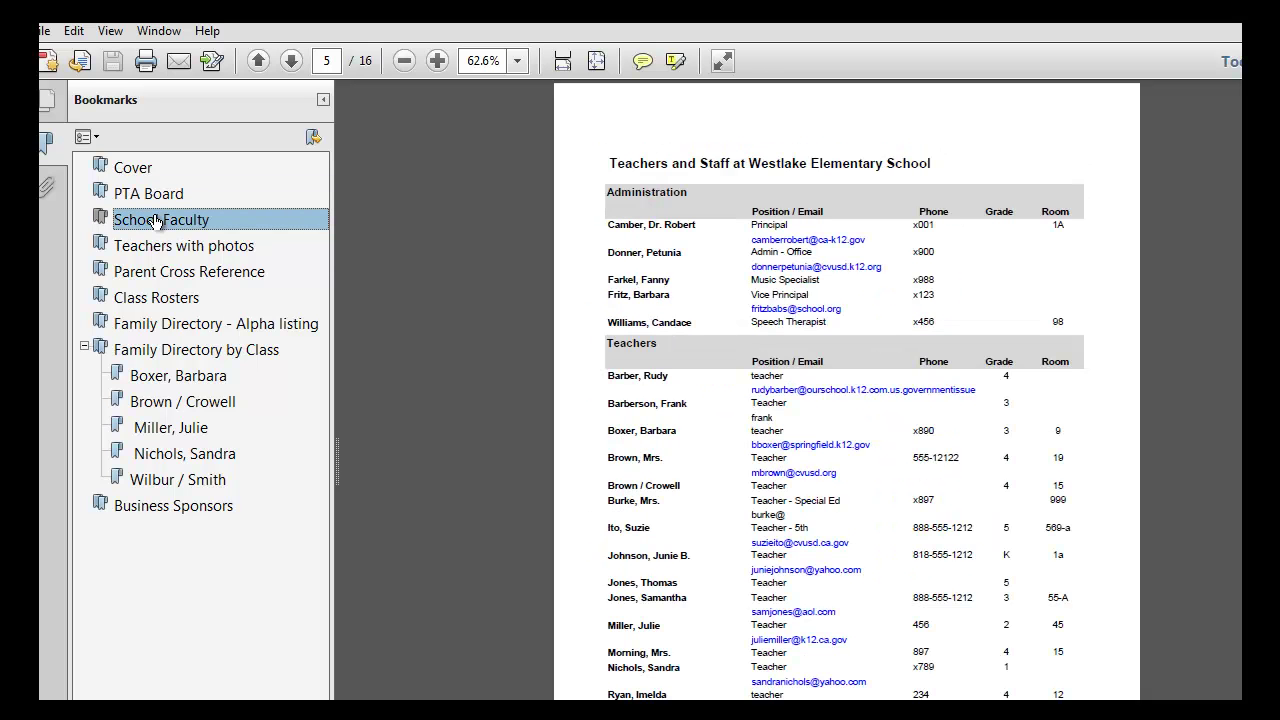
left_click(175, 283)
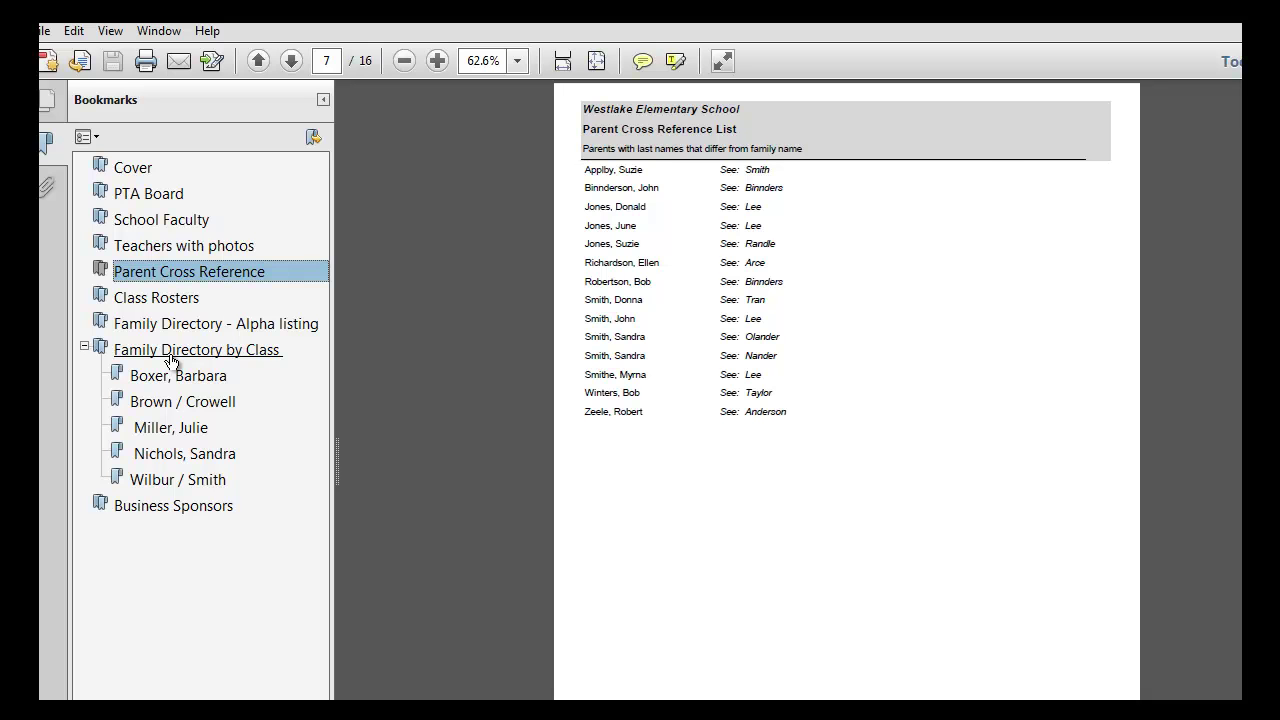
left_click(146, 170)
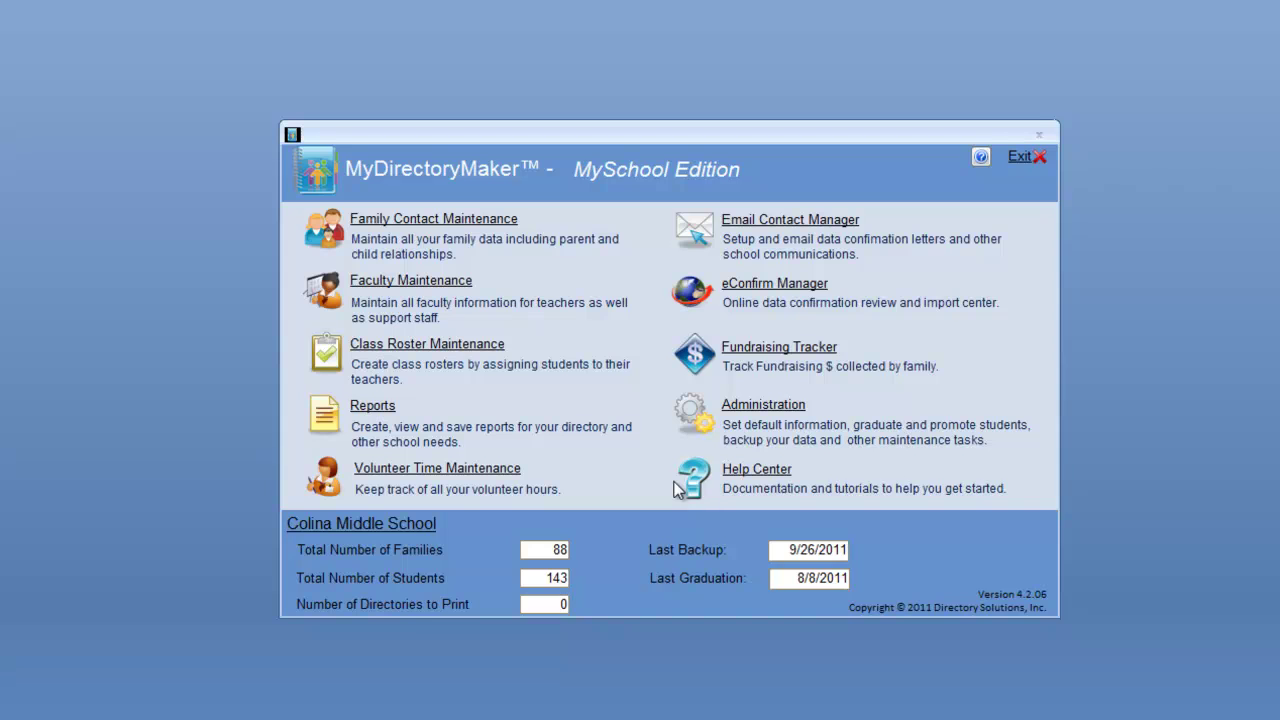
Preview the Multi Column Format report, selected by School after trying Grade and Class.
left_click(376, 407)
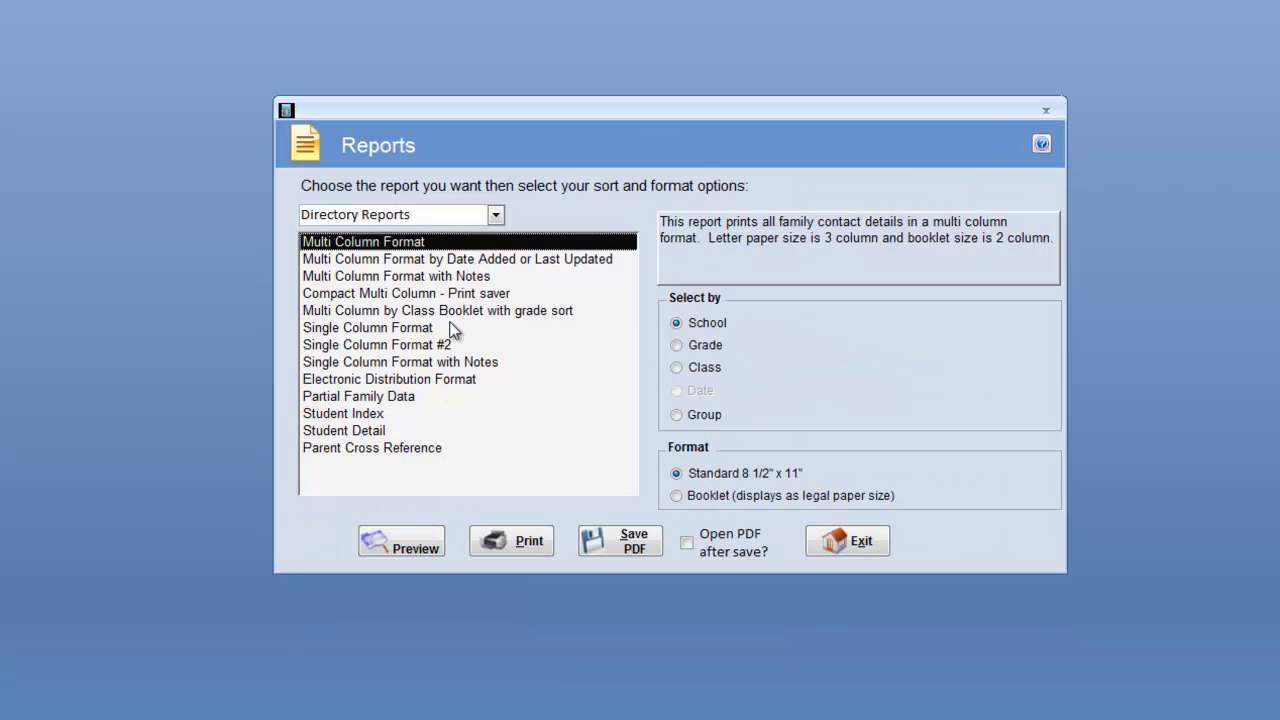
left_click(453, 259)
left_click(428, 244)
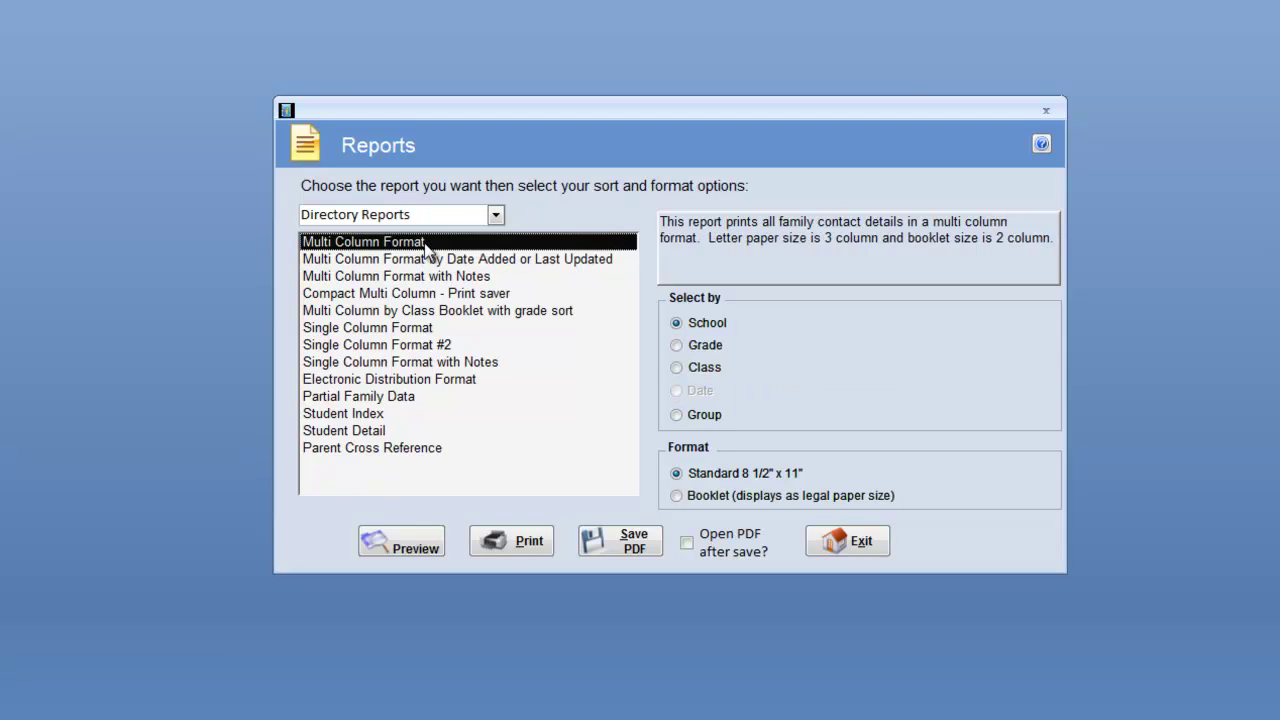
left_click(676, 346)
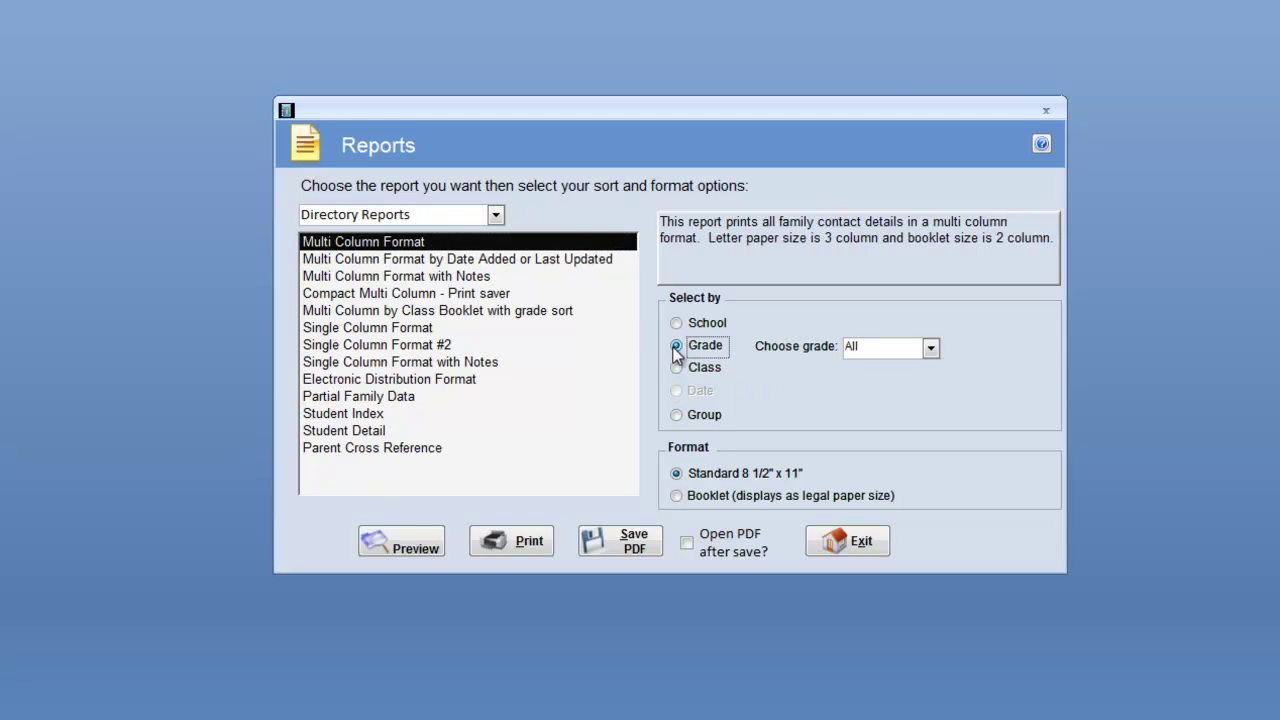
left_click(679, 368)
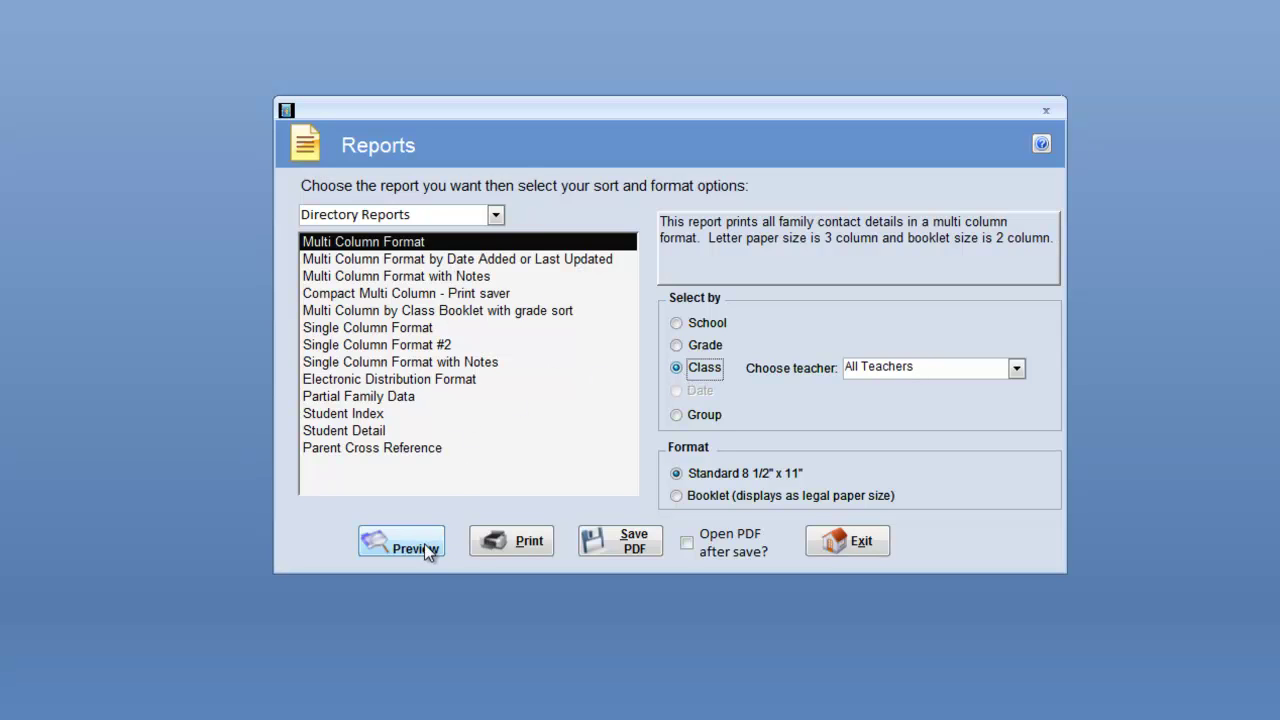
left_click(700, 323)
left_click(397, 542)
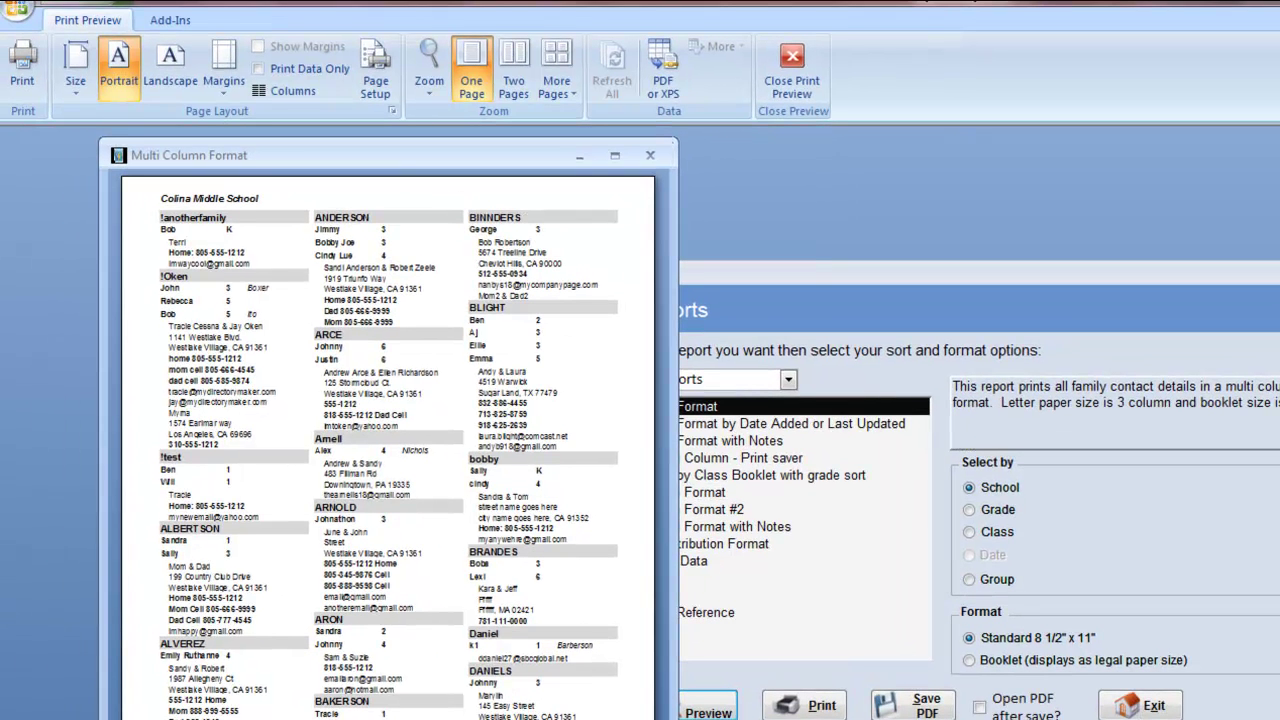
Page through the Multi Column print preview, zoom to full size, then close it.
key("Page_Down")
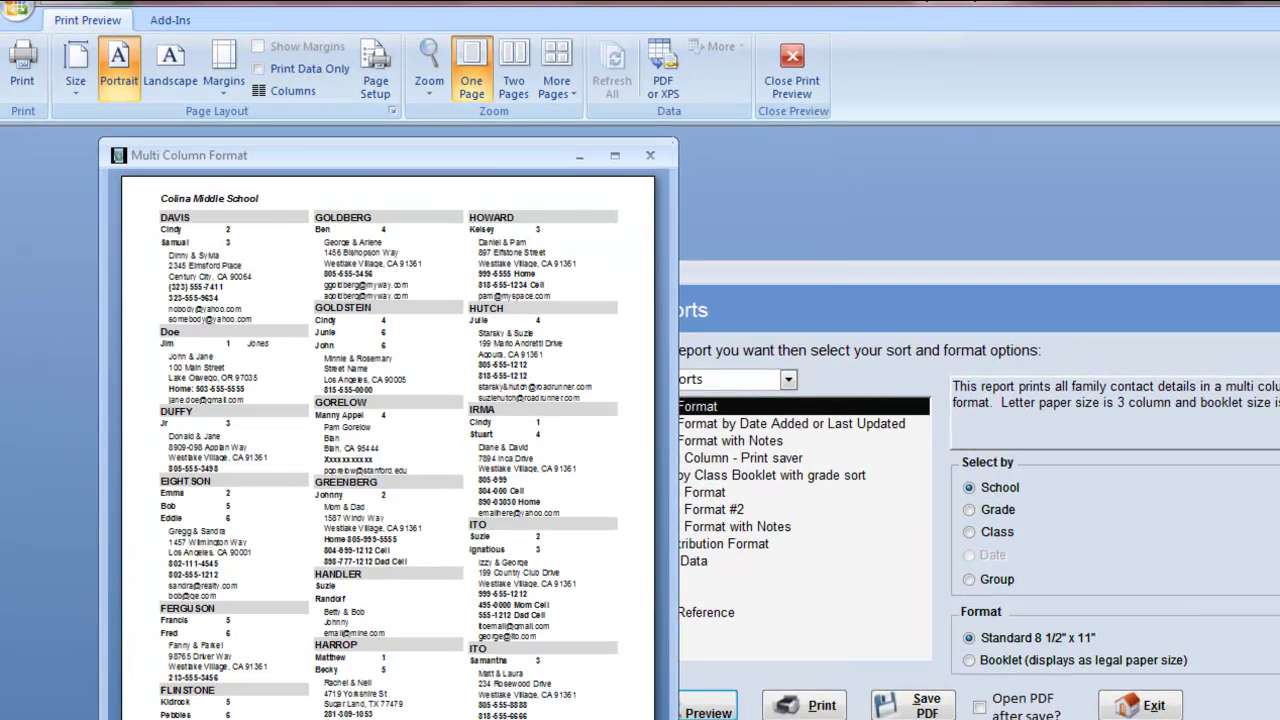
key("Page_Down")
left_click(364, 300)
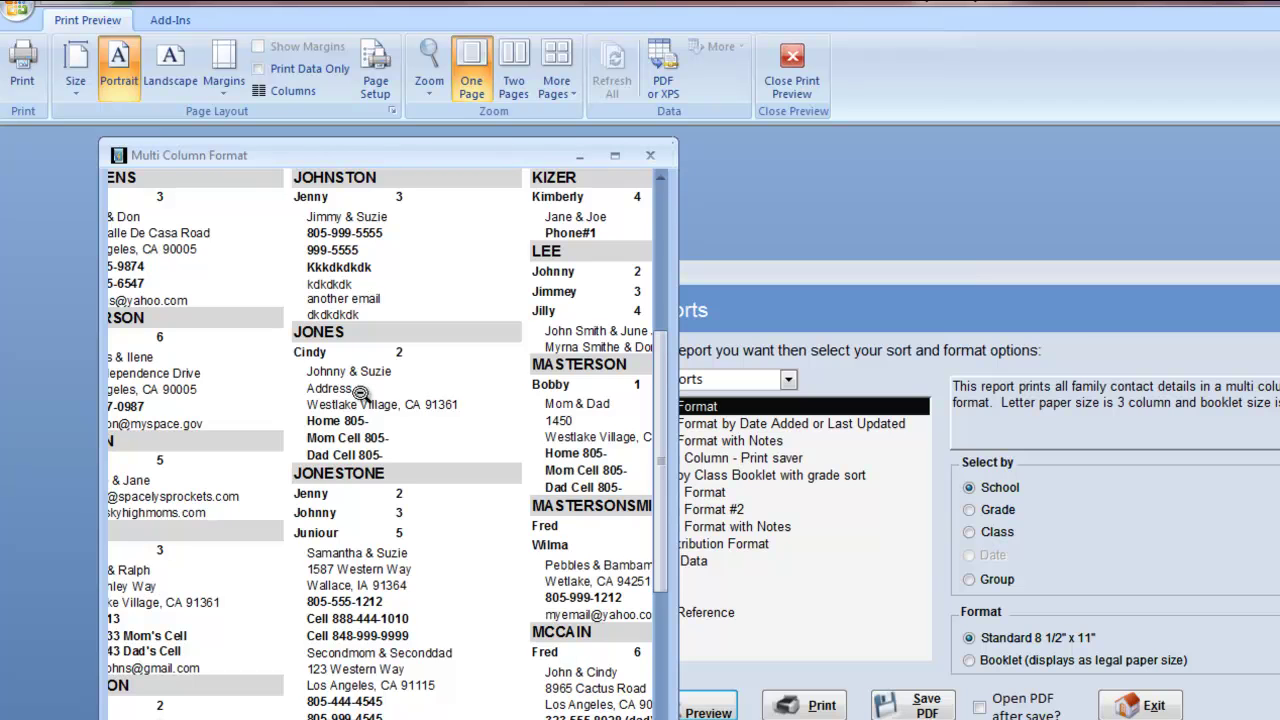
scroll(360, 393, "down", 5)
scroll(358, 400, "up", 6)
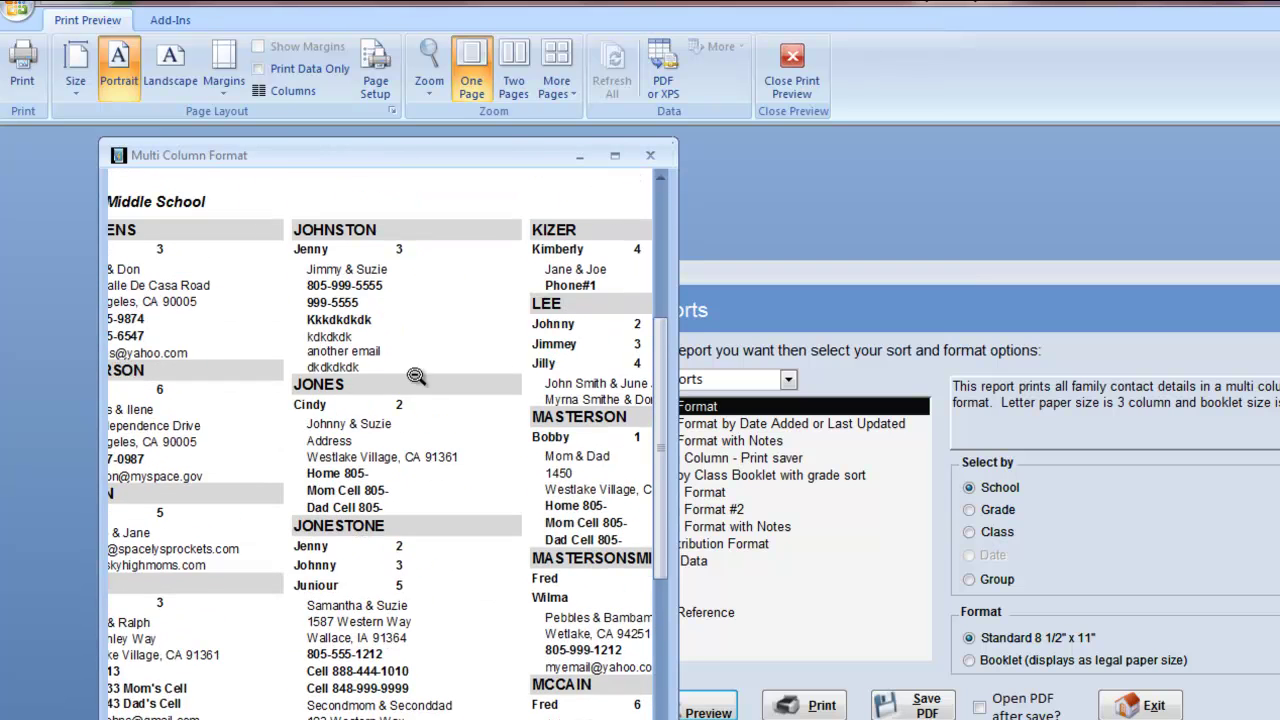
left_click(650, 156)
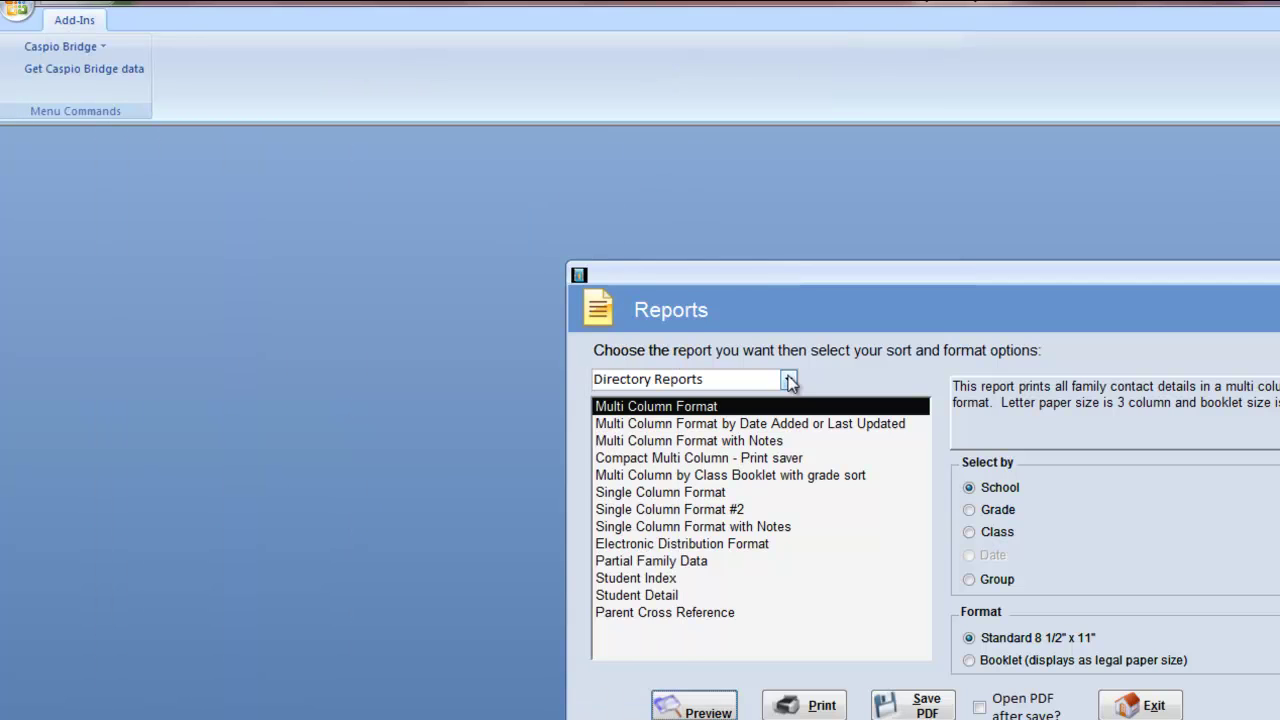
Try Single Column Format with legal booklet, then switch back and preview Multi Column Format.
left_click(746, 492)
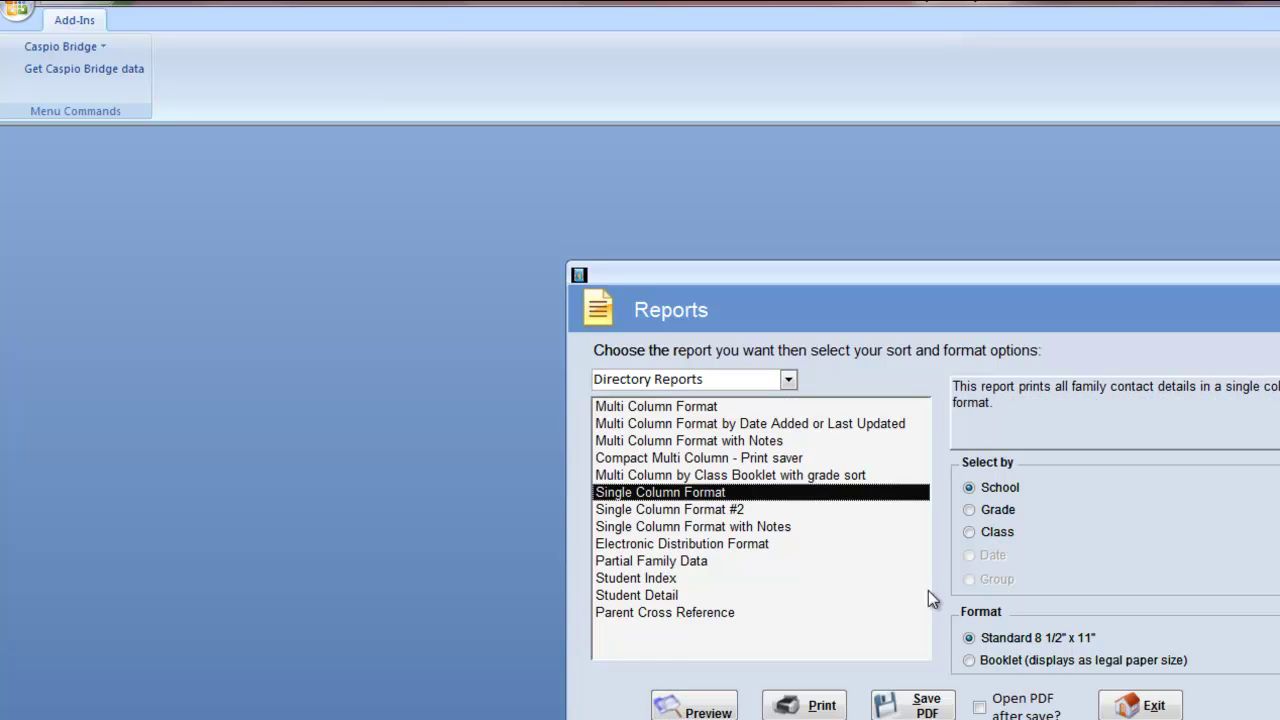
left_click(969, 660)
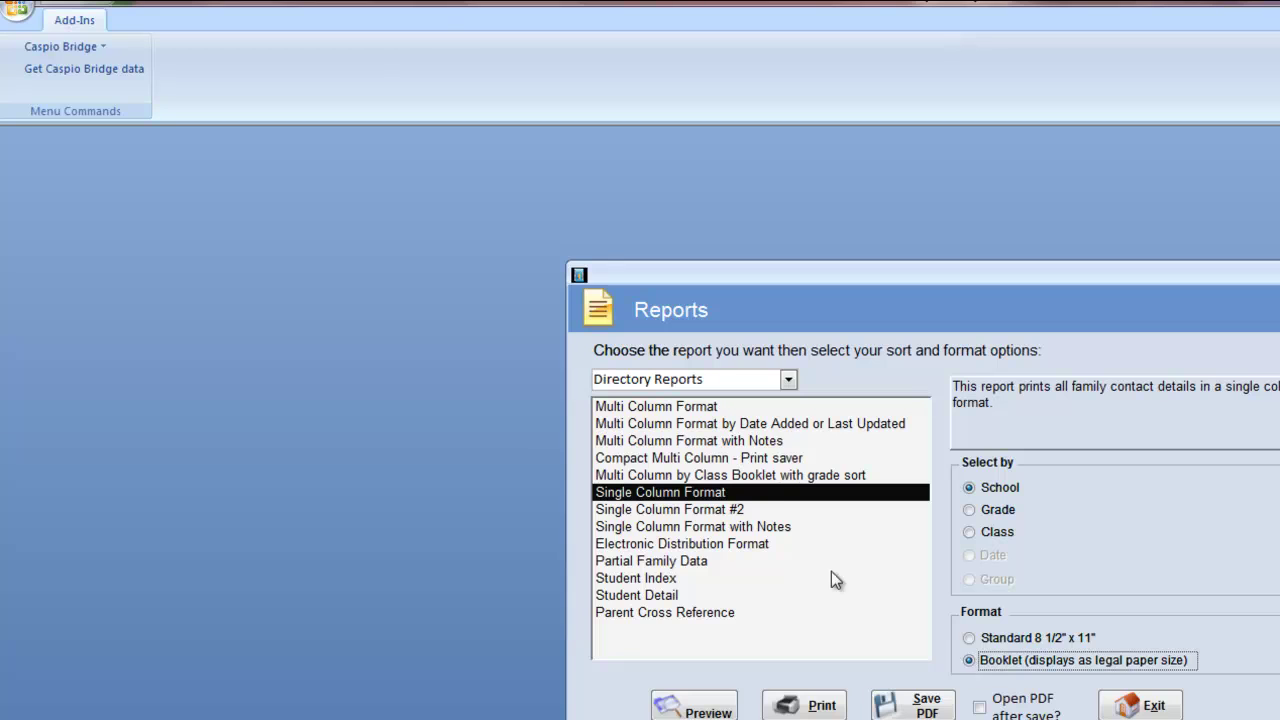
left_click(748, 406)
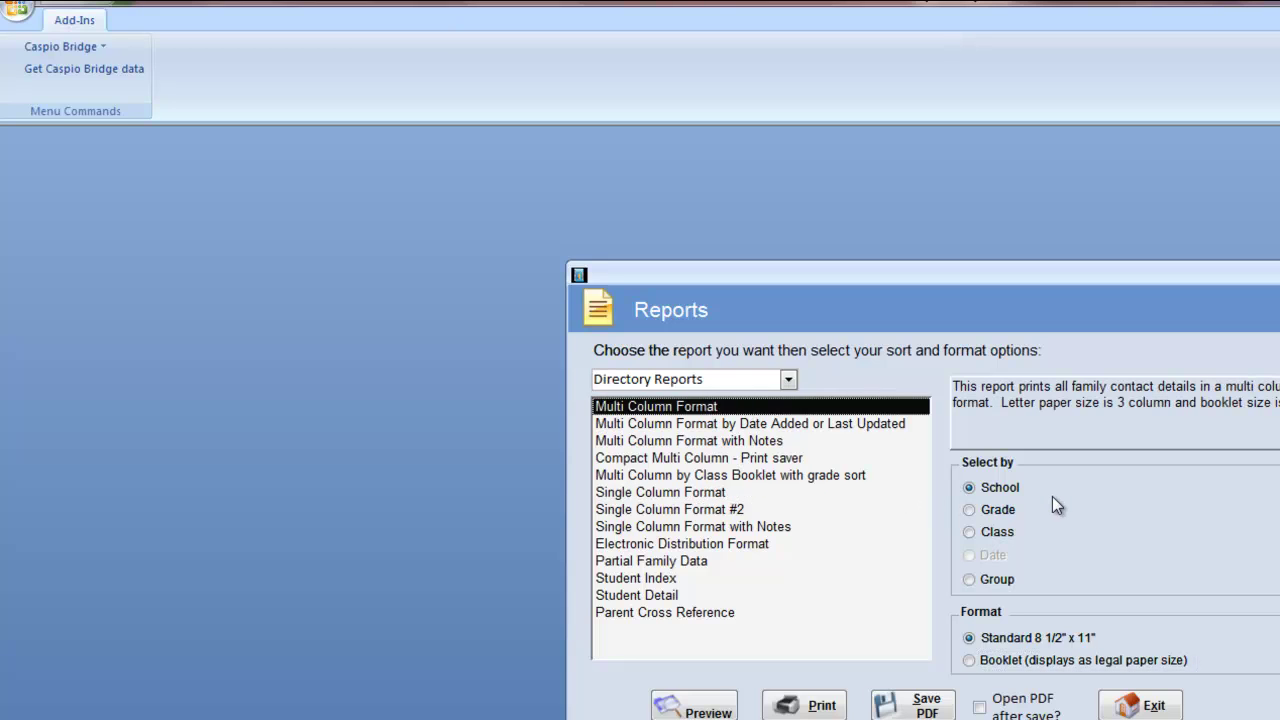
left_click(700, 707)
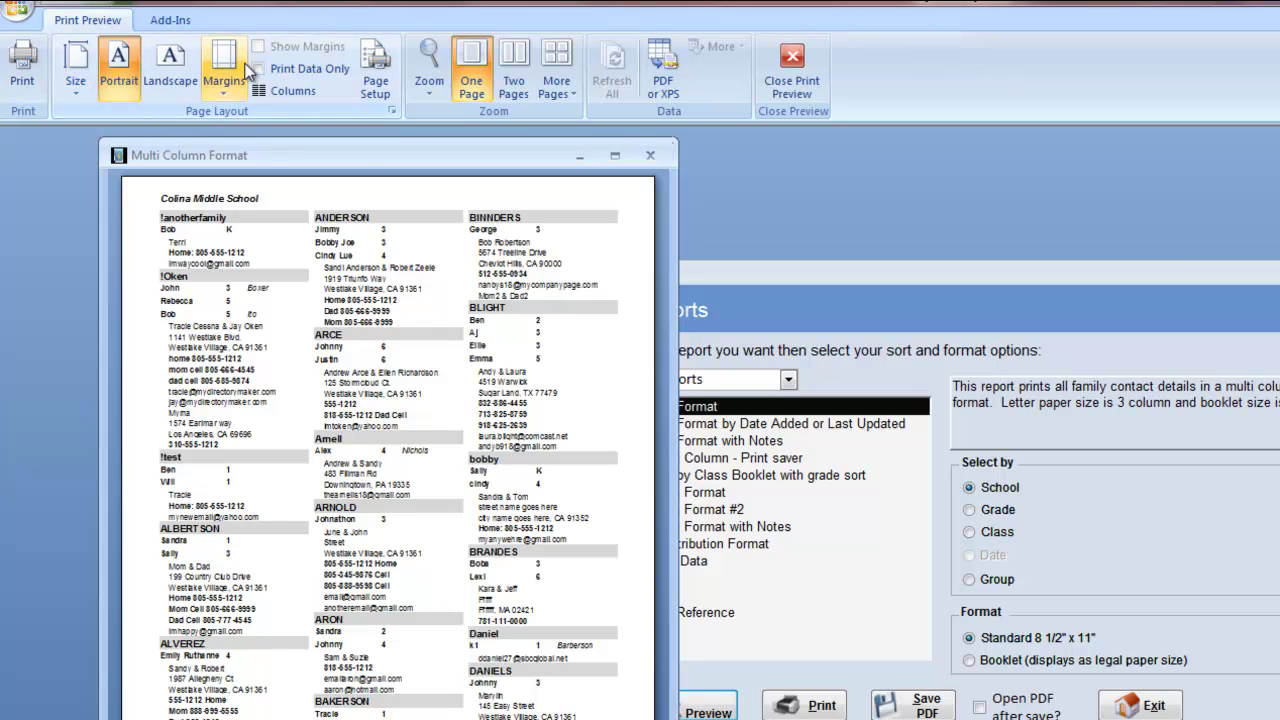
Check the Page Setup margins without changing them, then start publishing the preview as PDF.
left_click(378, 74)
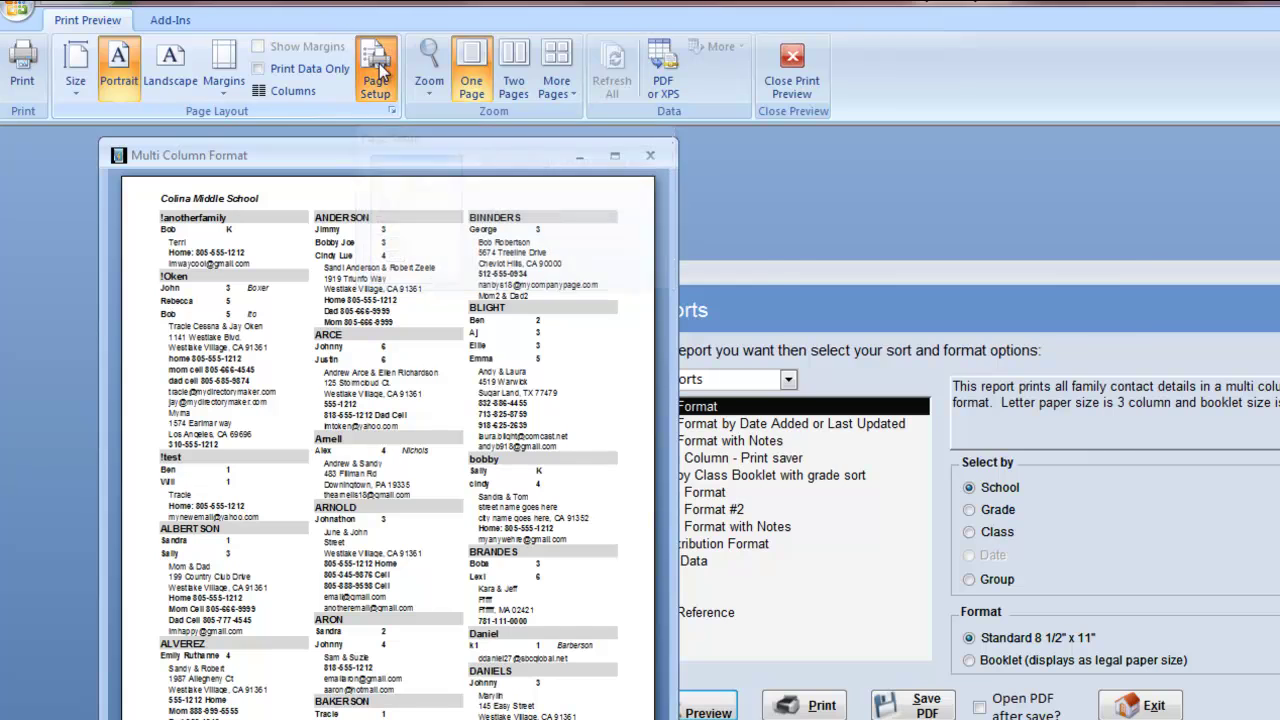
left_click_drag(913, 212, 551, 221)
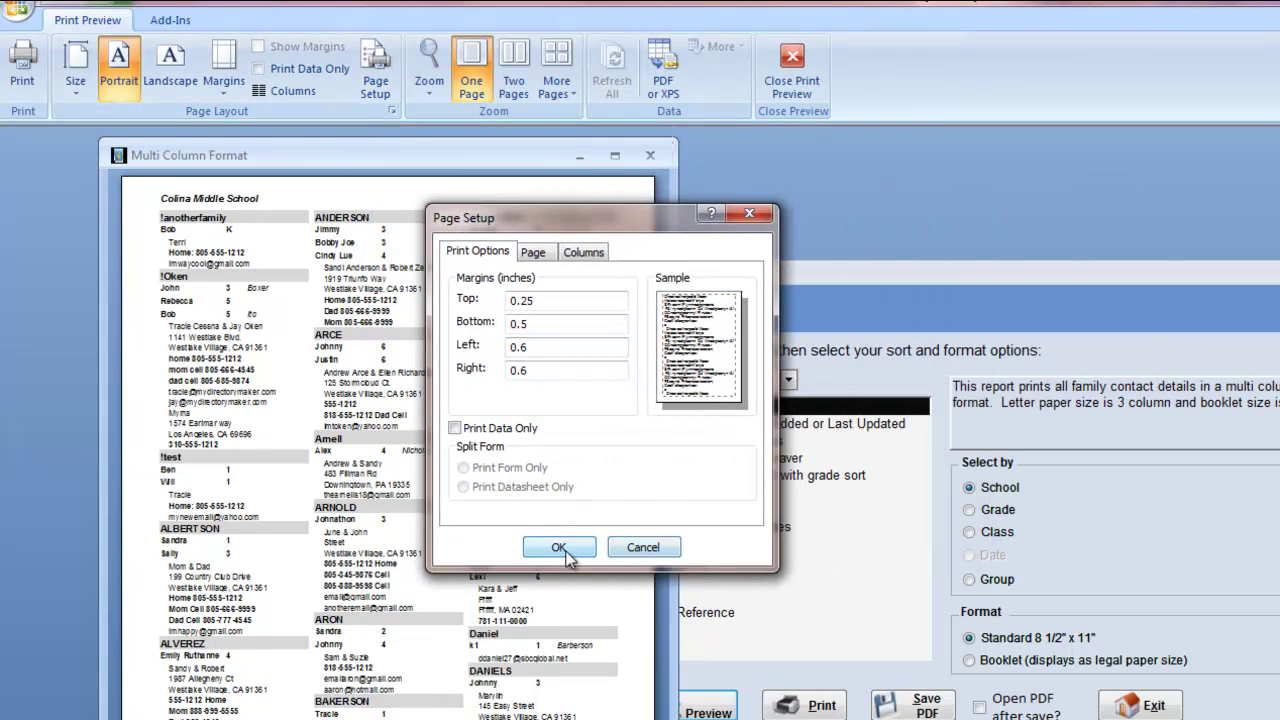
left_click(643, 548)
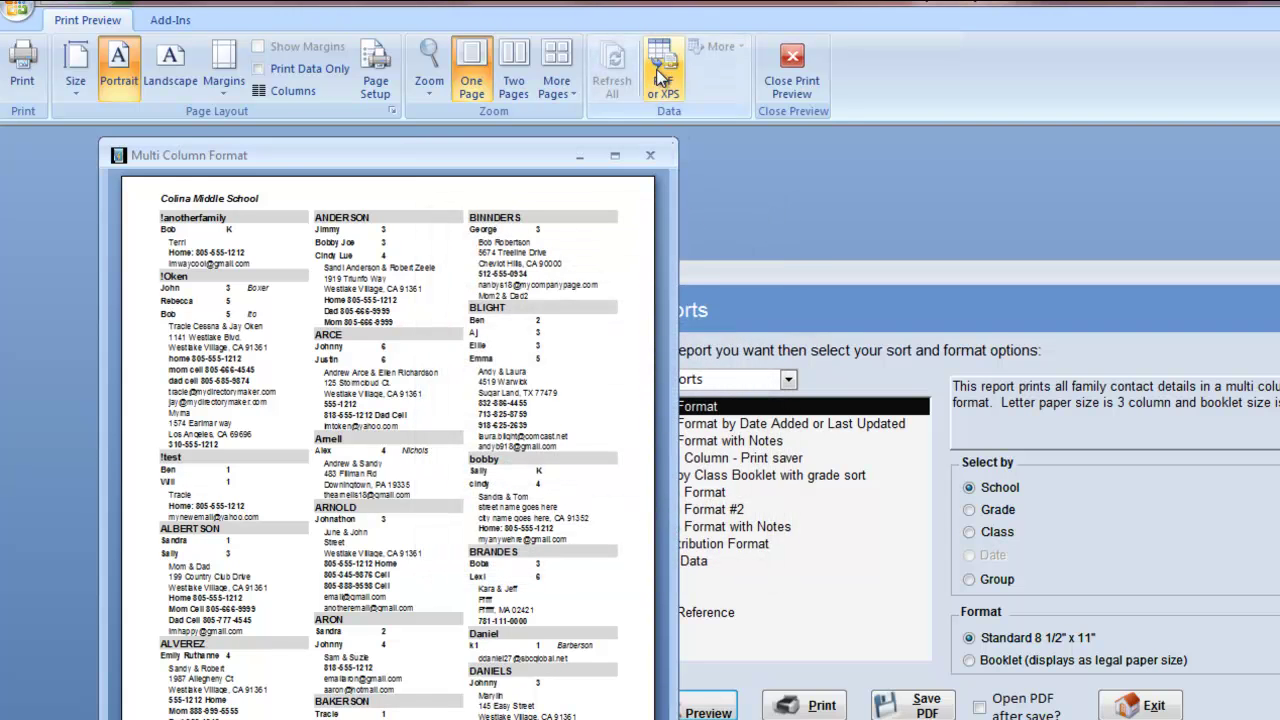
left_click(665, 66)
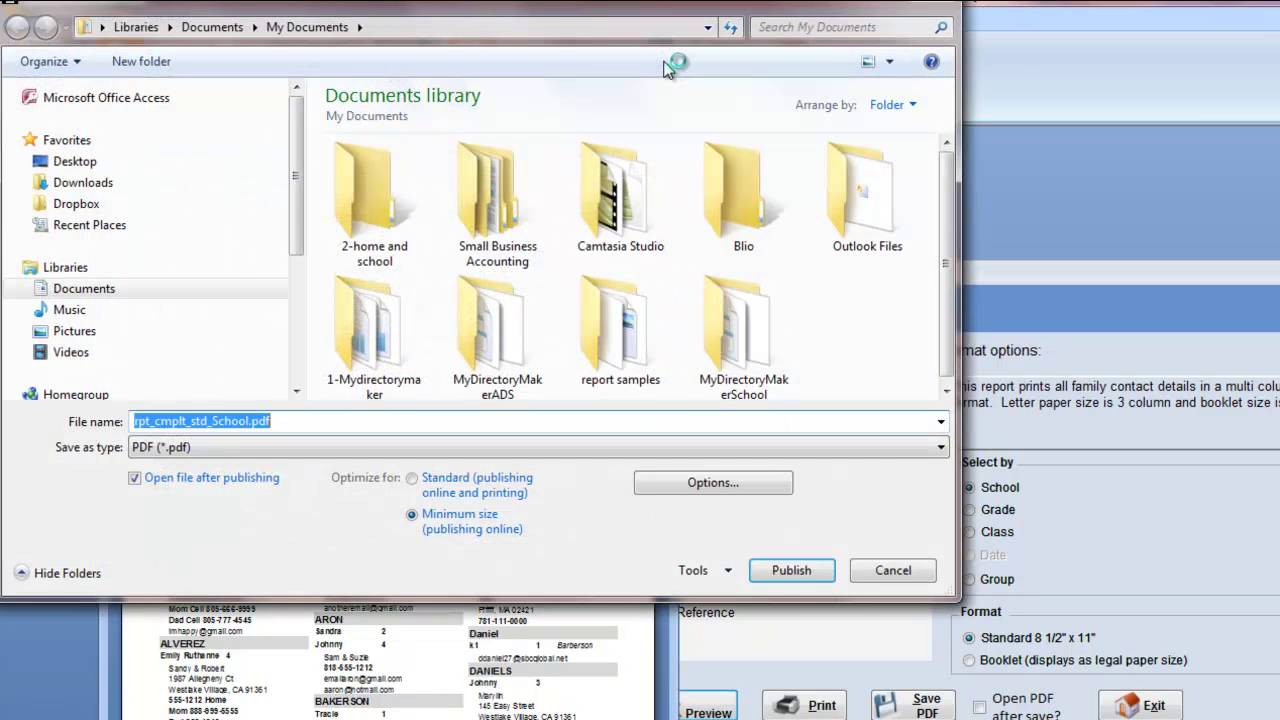
Set the save location to Documents > My Documents > report samples > publishing files.
left_click_drag(551, 18, 562, 27)
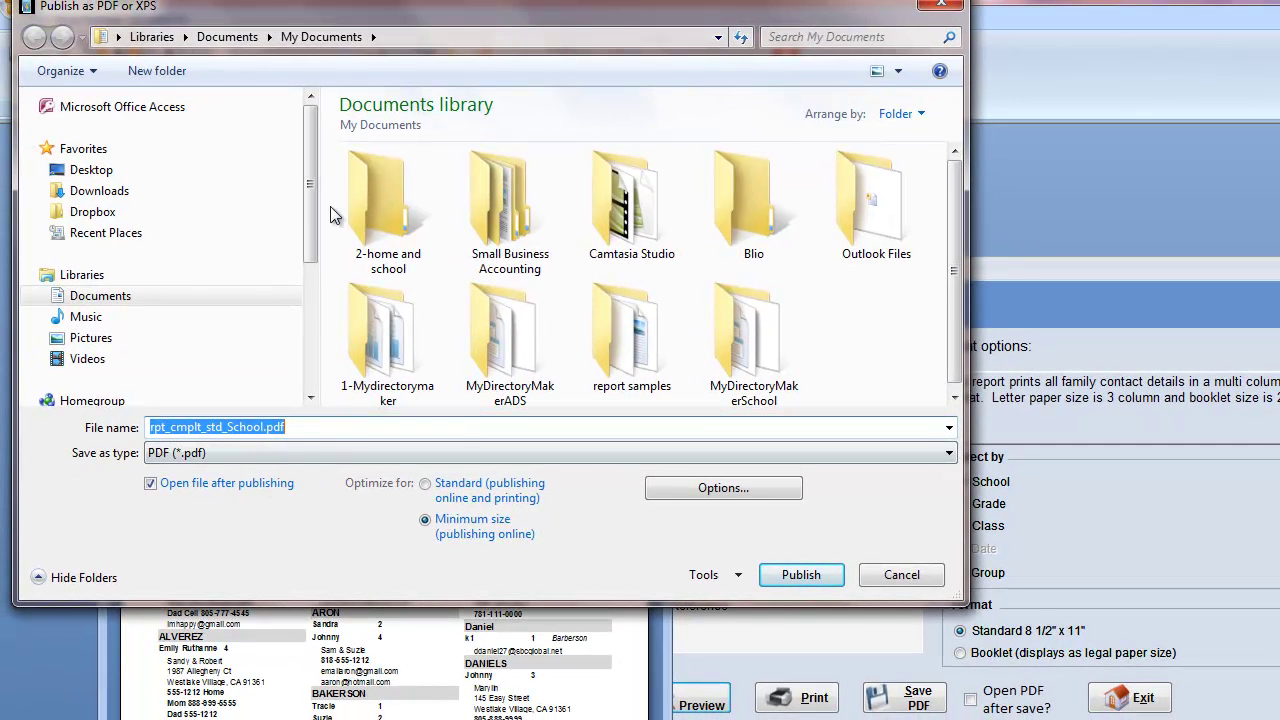
left_click_drag(312, 214, 277, 227)
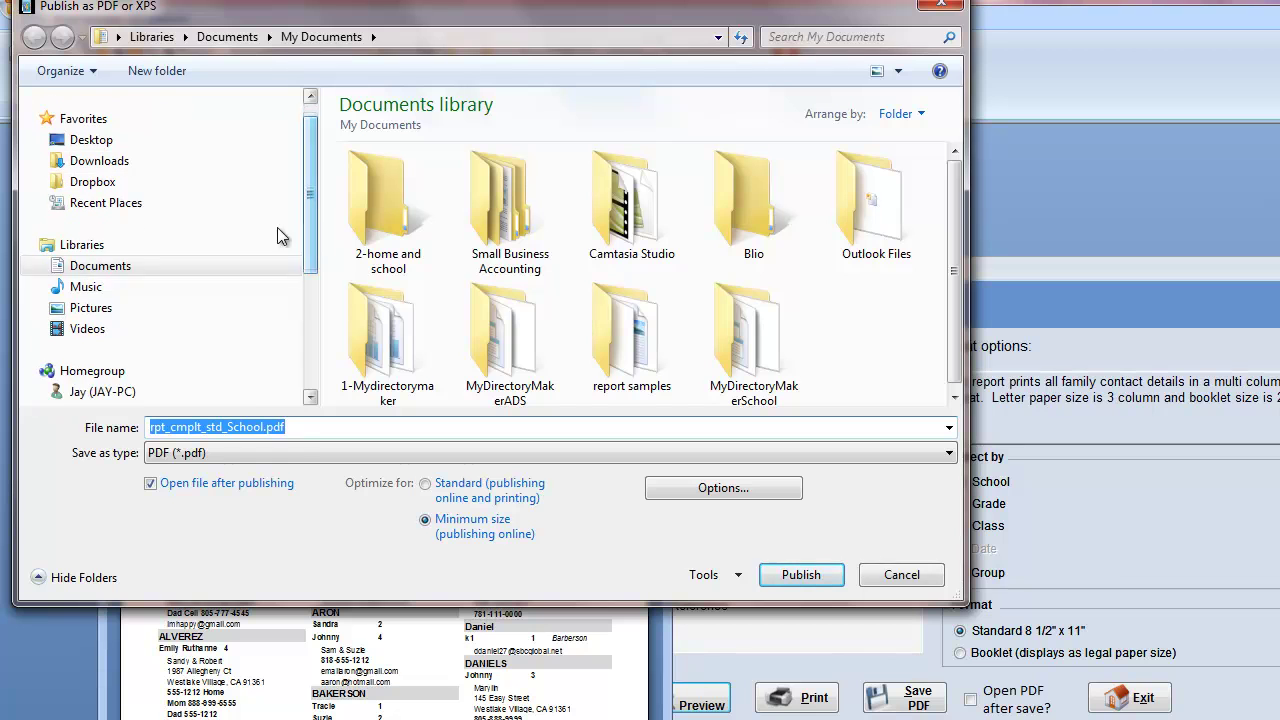
left_click(43, 266)
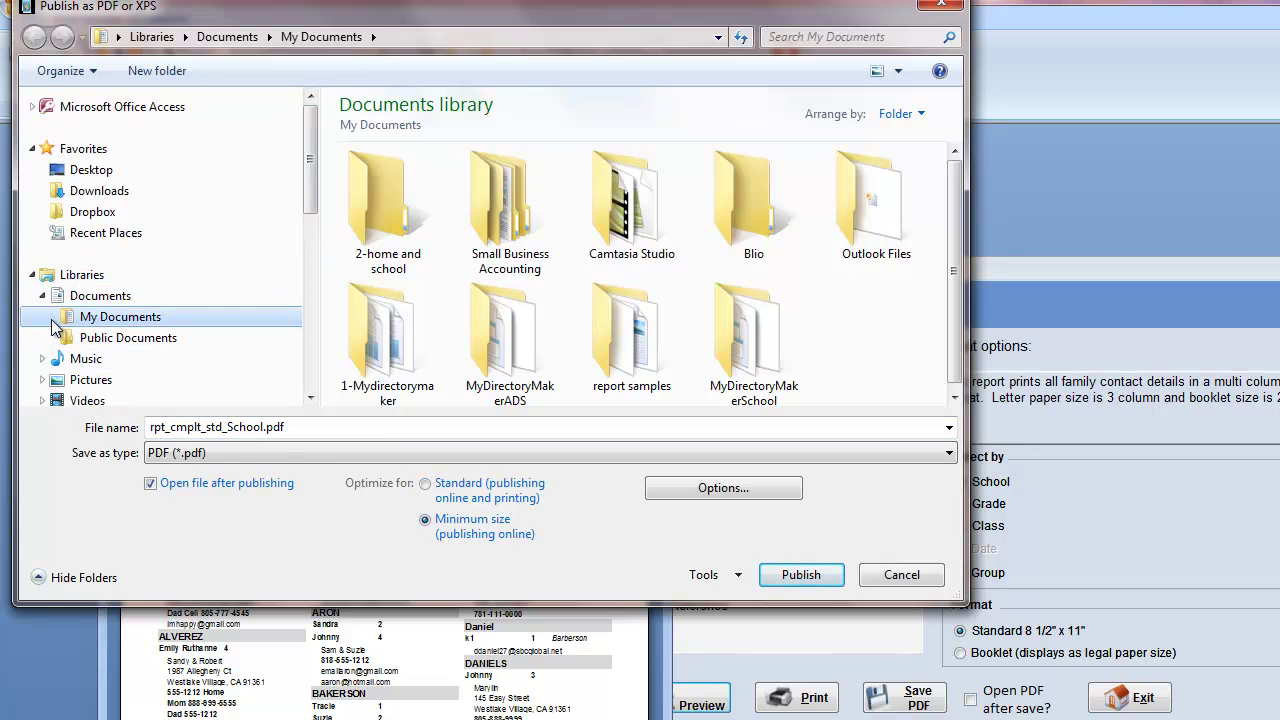
left_click(52, 316)
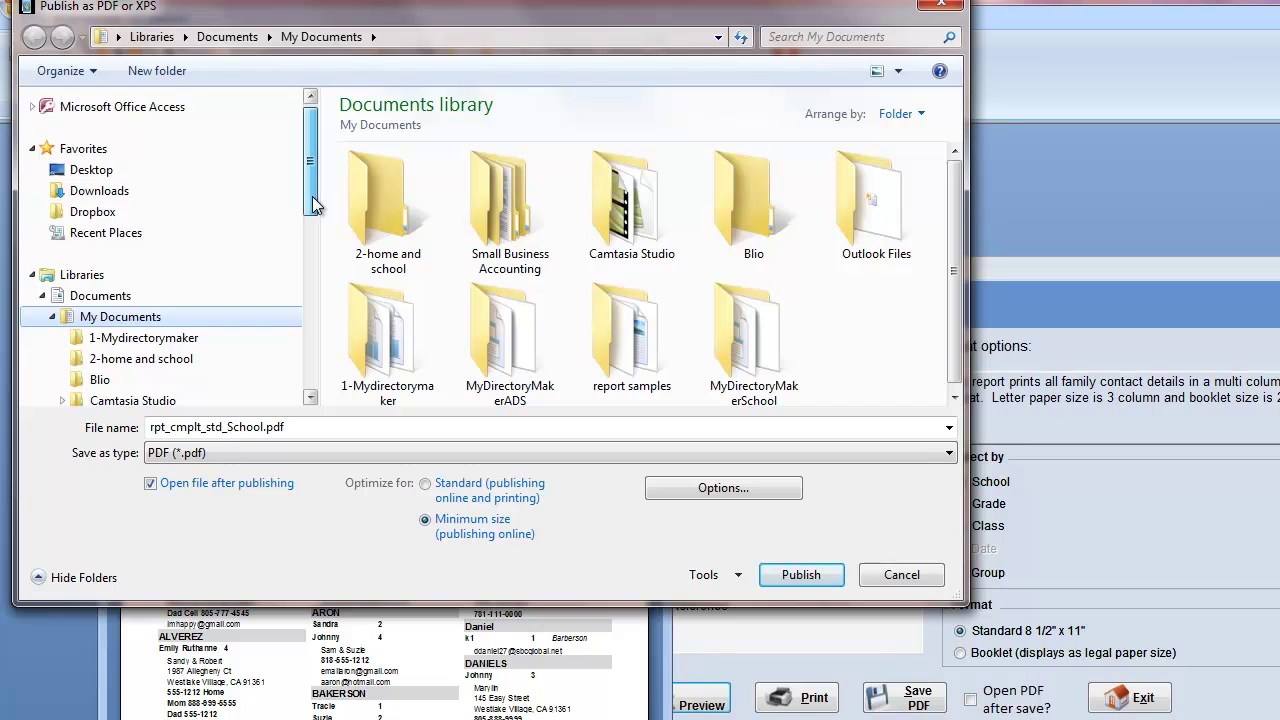
scroll(180, 300, "down", 3)
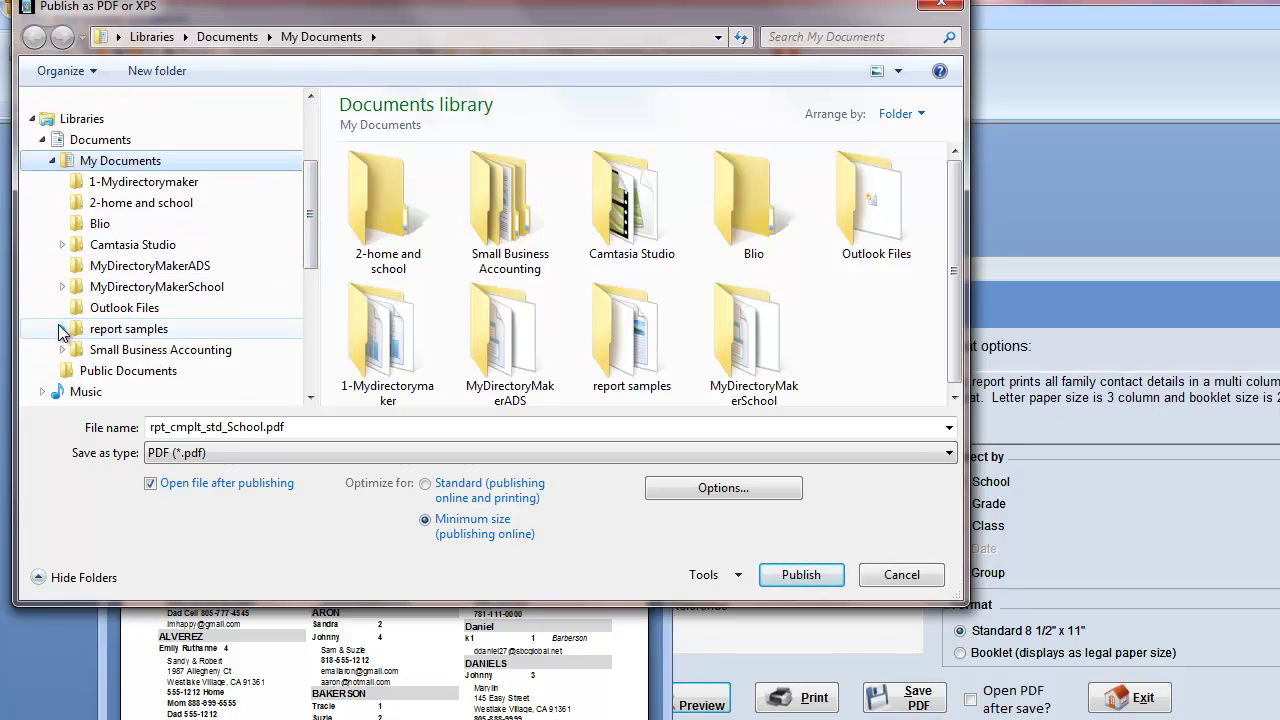
left_click(62, 328)
left_click(135, 349)
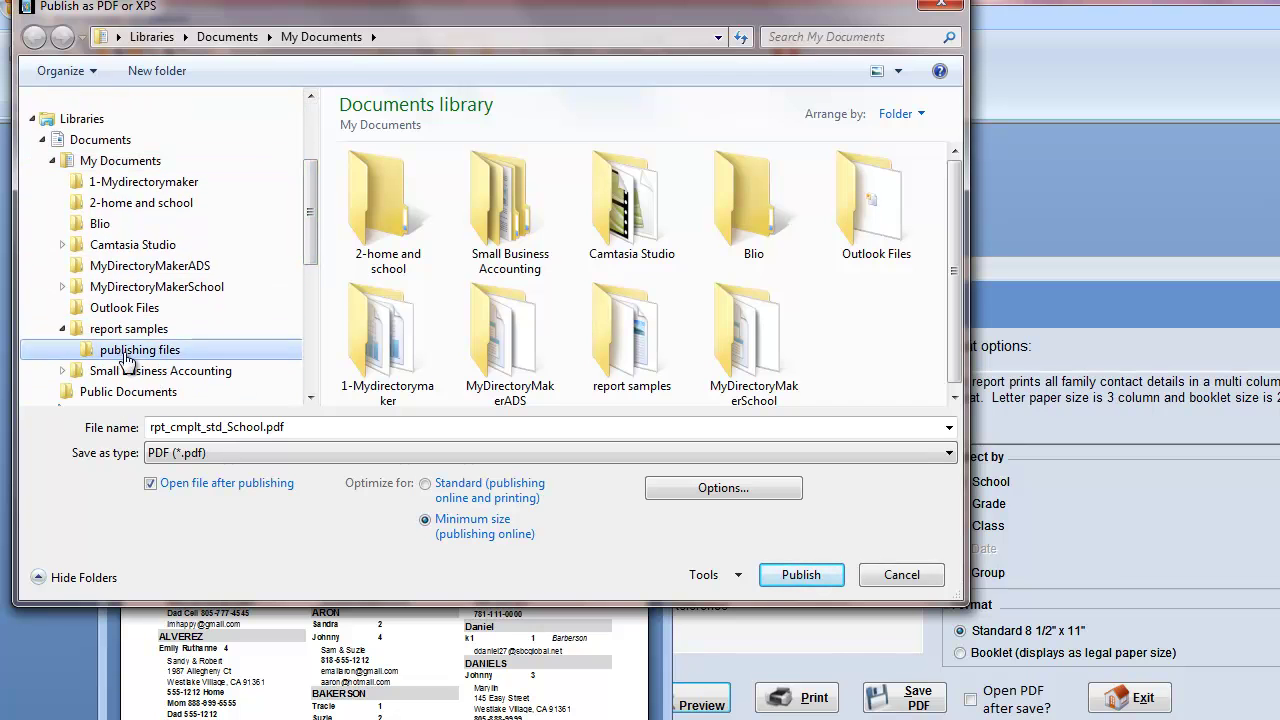
Publish the report as 'alphabetical listing' with Standard quality.
double_click(314, 427)
type("a")
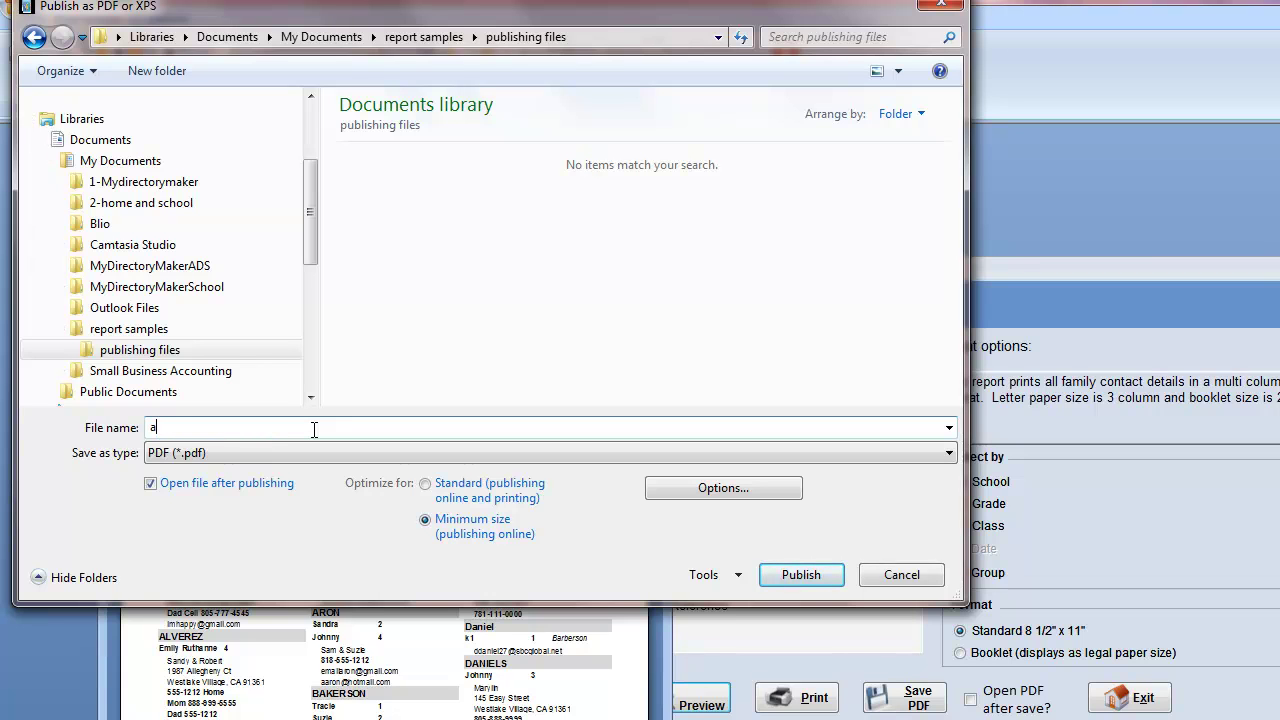
type("lphabetical listing")
left_click(462, 491)
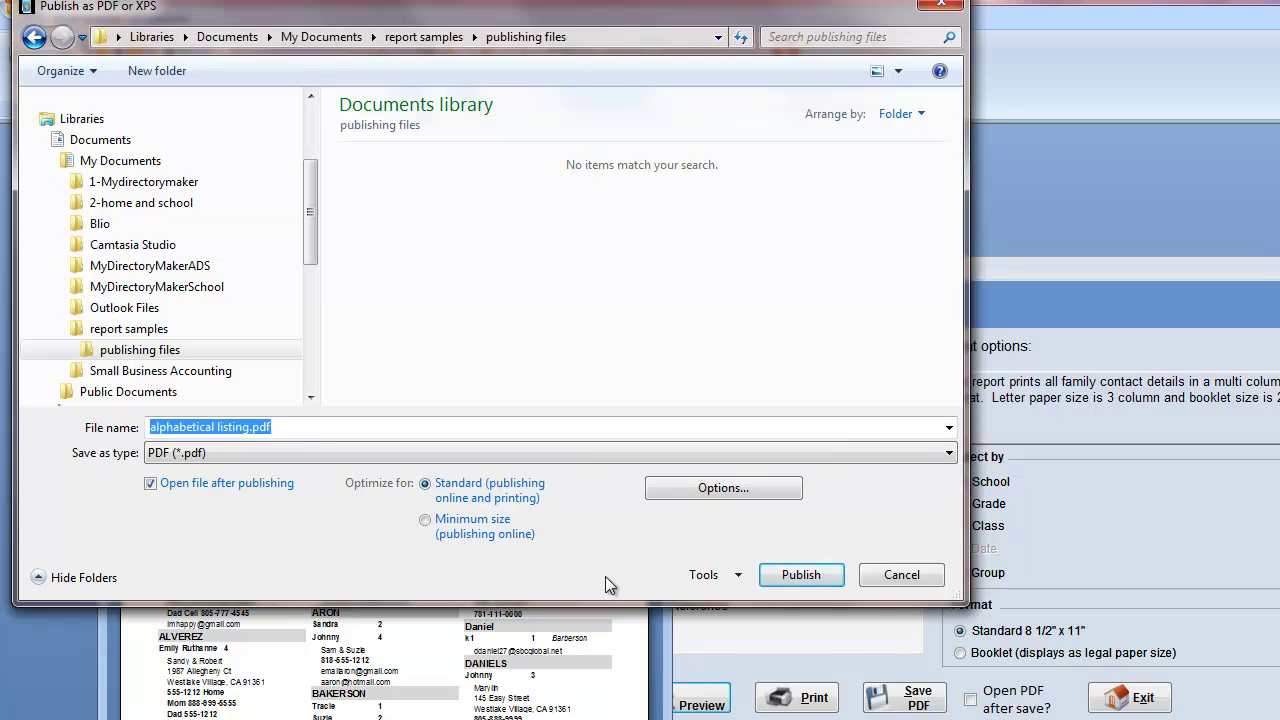
left_click(798, 577)
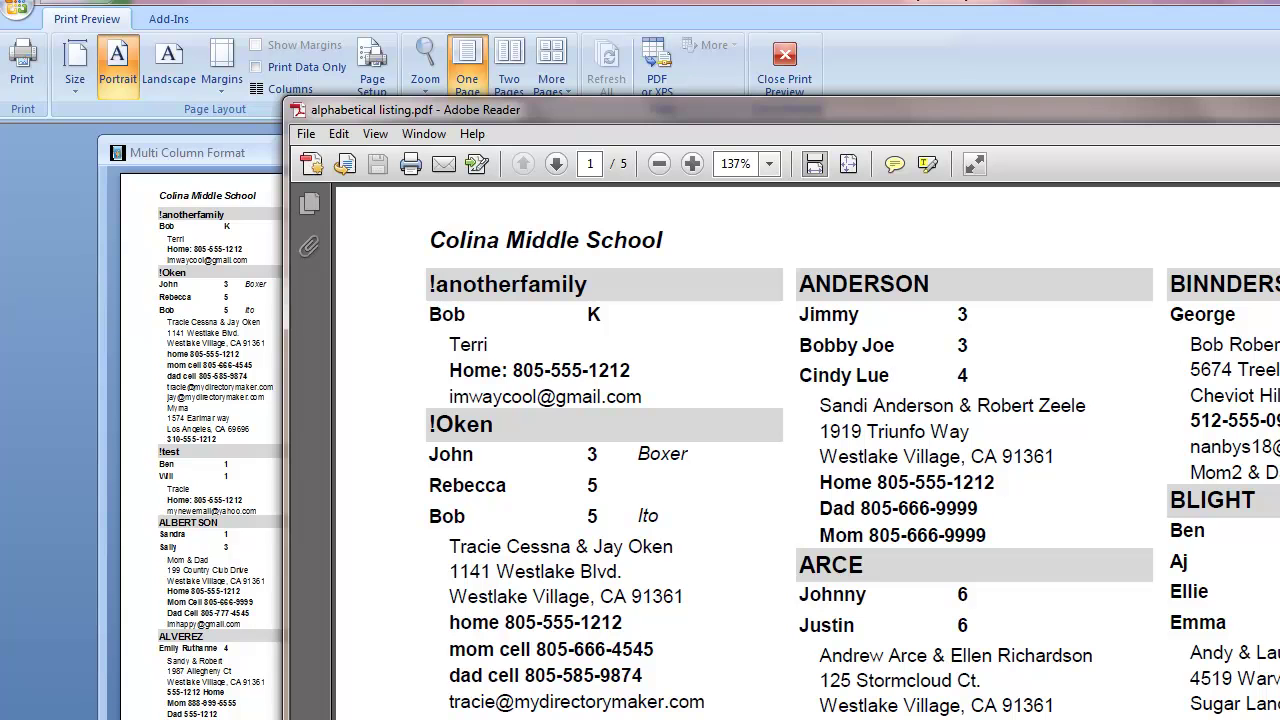
Close the alphabetical listing PDF and dismiss the Save Export Steps prompt without saving.
key("alt+F4")
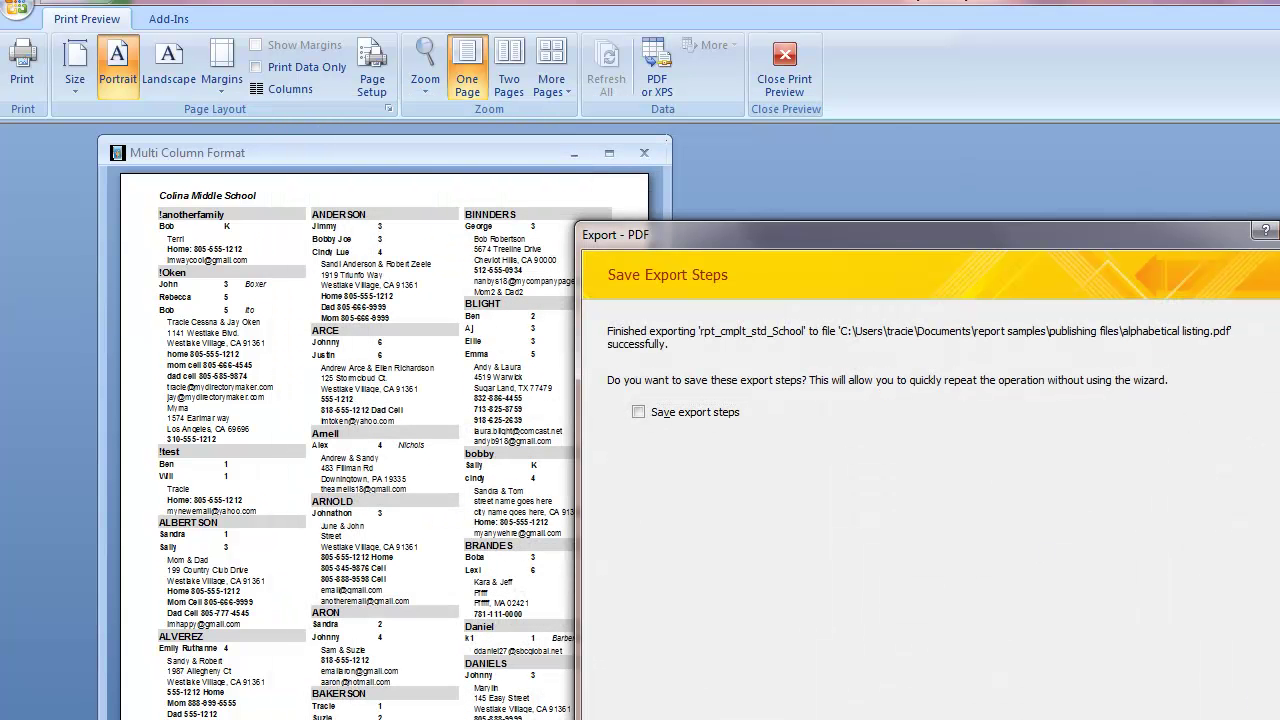
key("Escape")
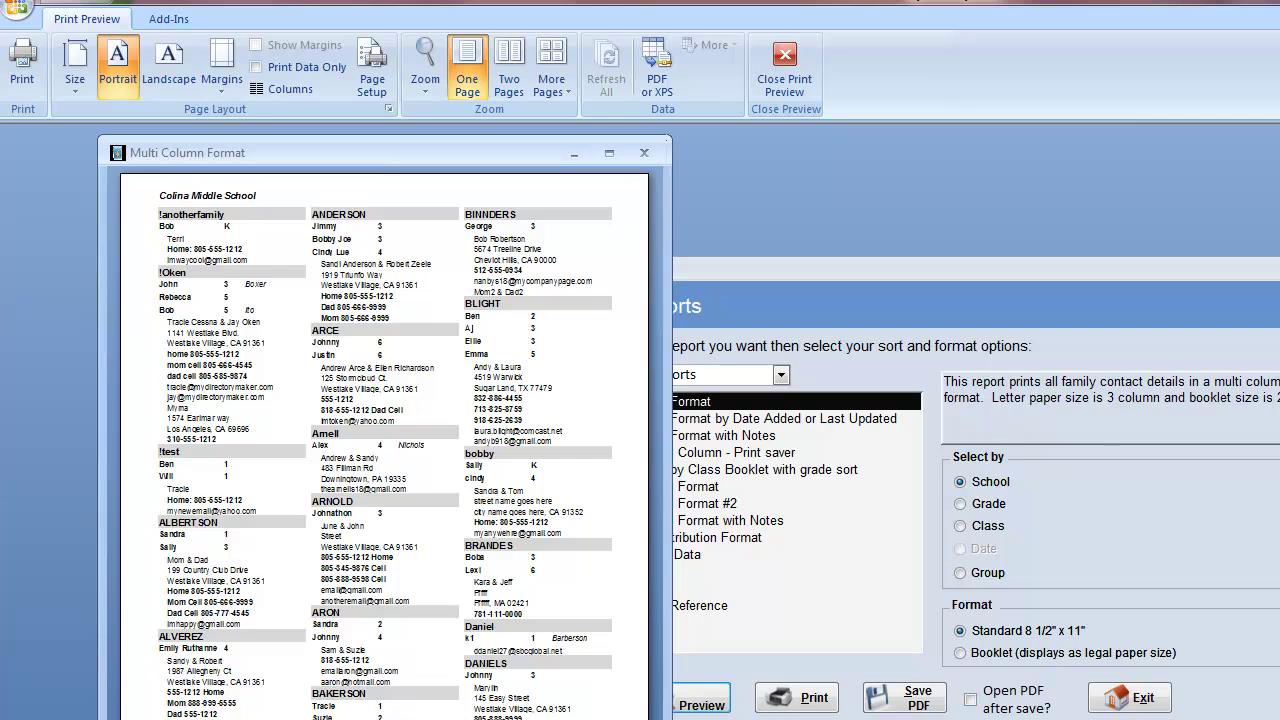
Close the preview and choose Class Roster with phone from the Rosters & Faculty category.
left_click(642, 155)
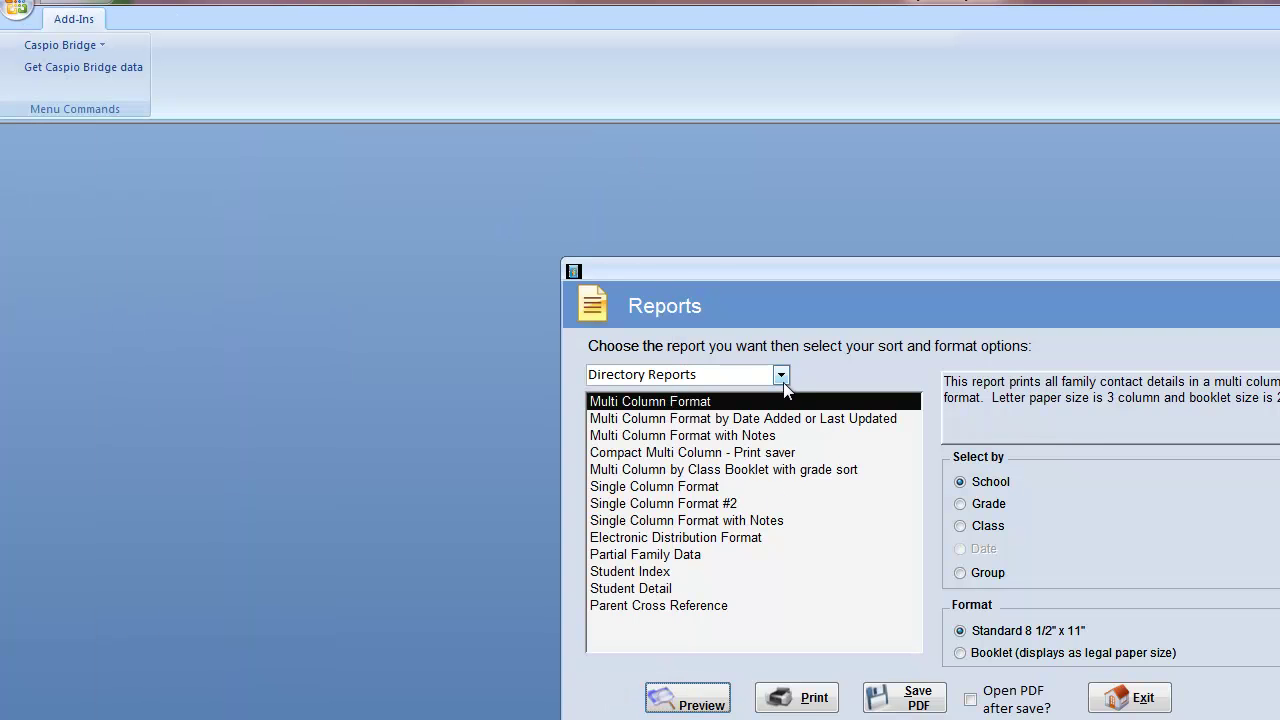
left_click(781, 375)
left_click(757, 416)
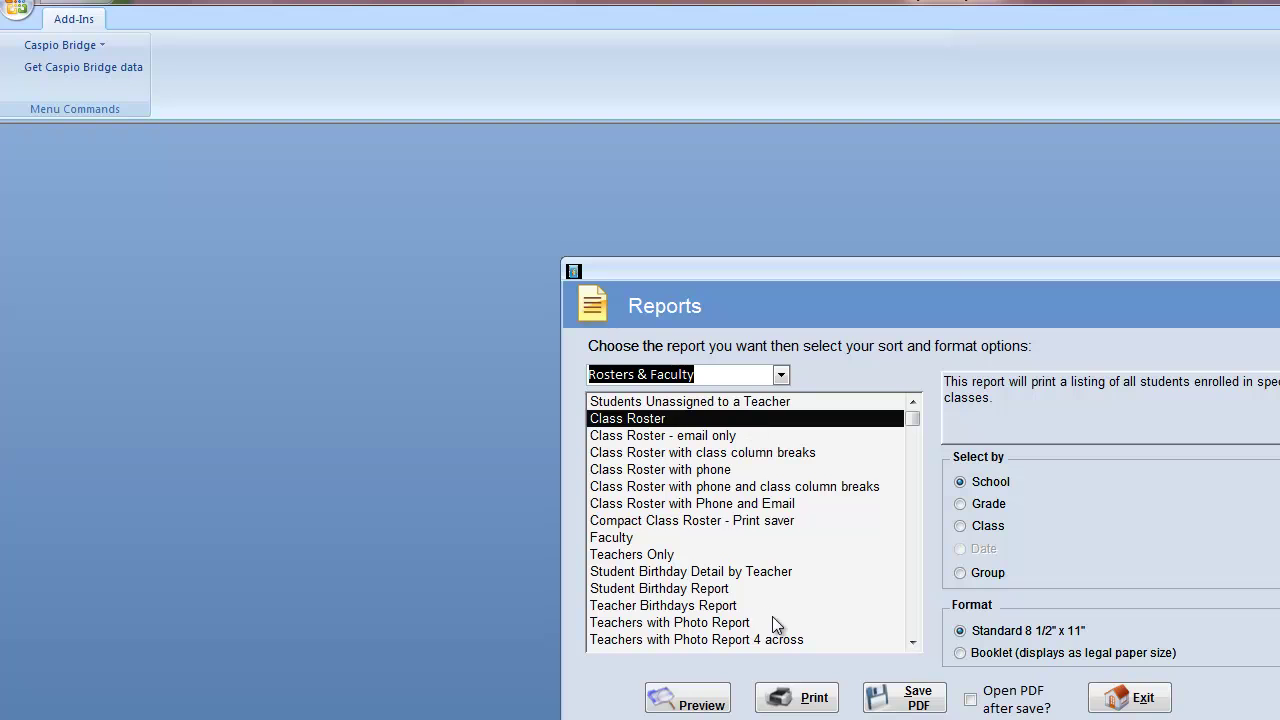
left_click(727, 470)
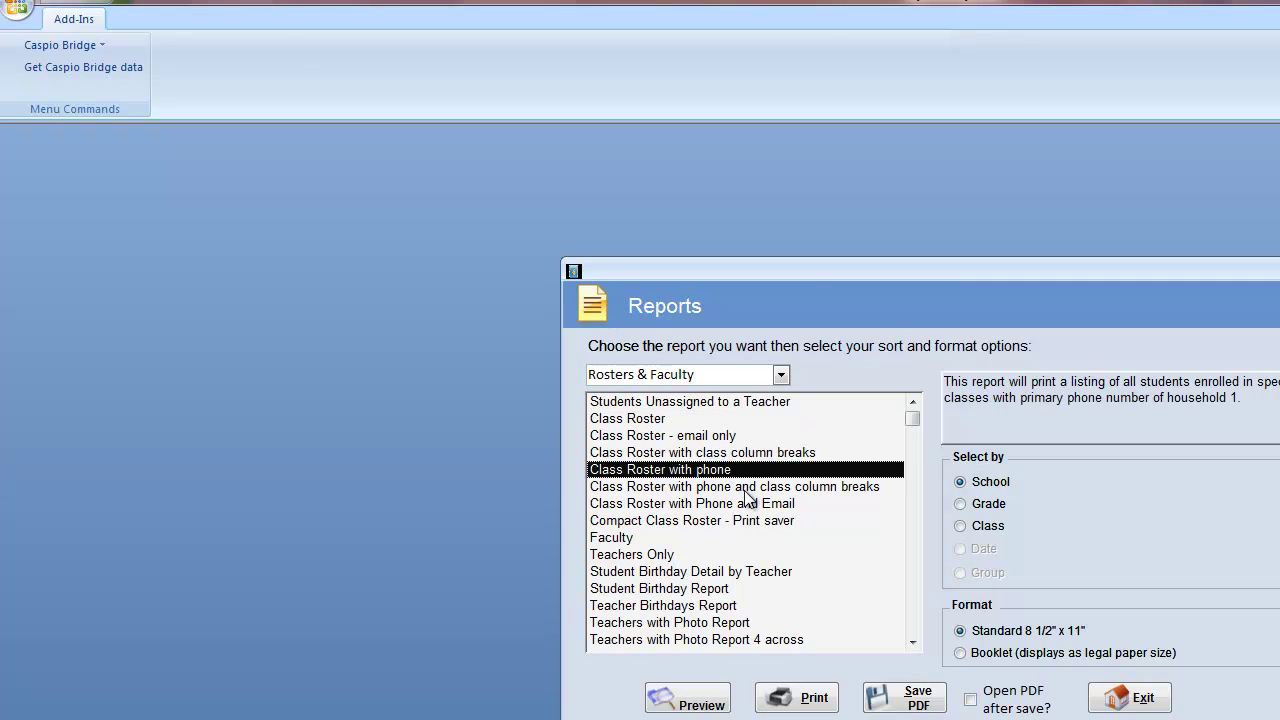
Preview the Class Roster with phone and class column breaks report and start publishing it as PDF.
left_click(745, 488)
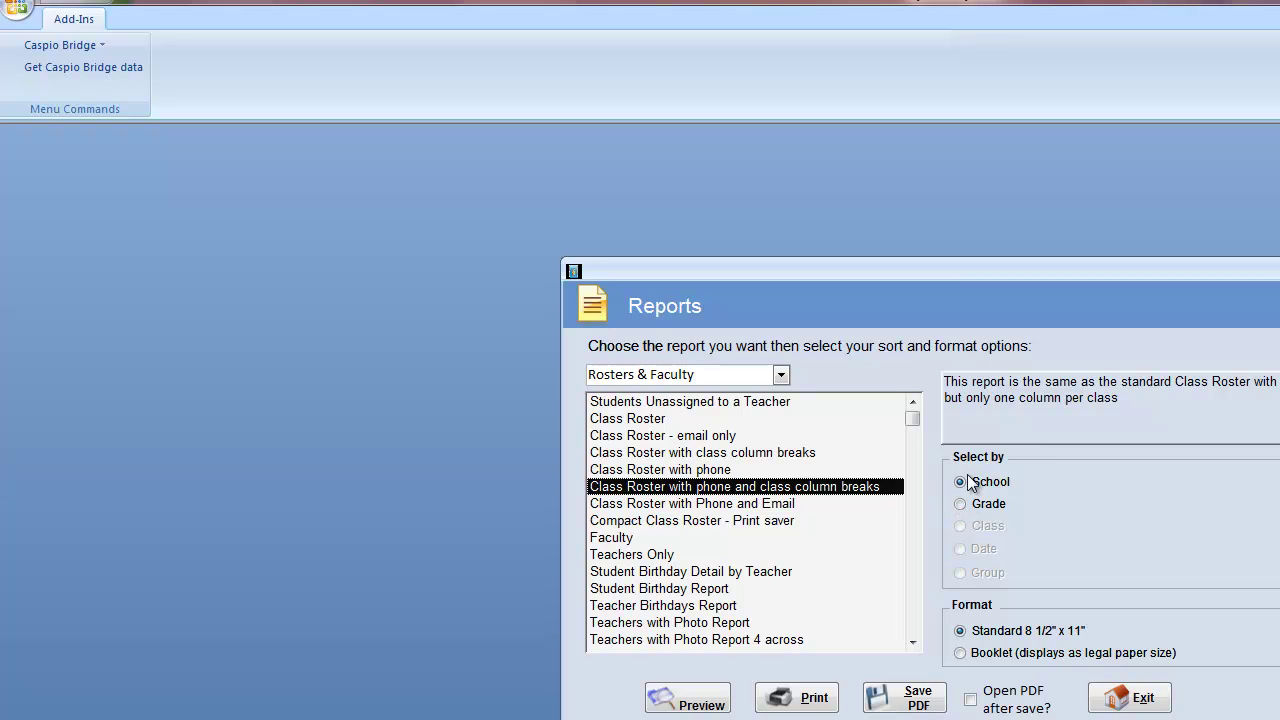
left_click(699, 704)
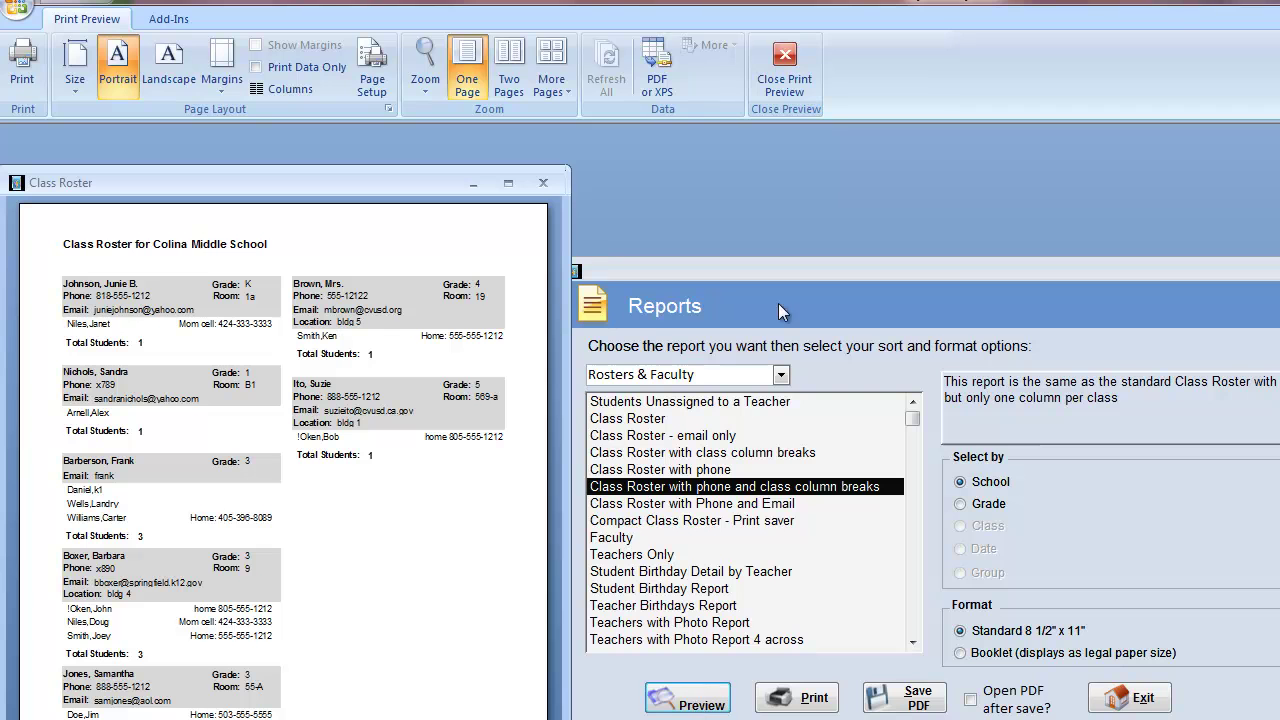
left_click(660, 58)
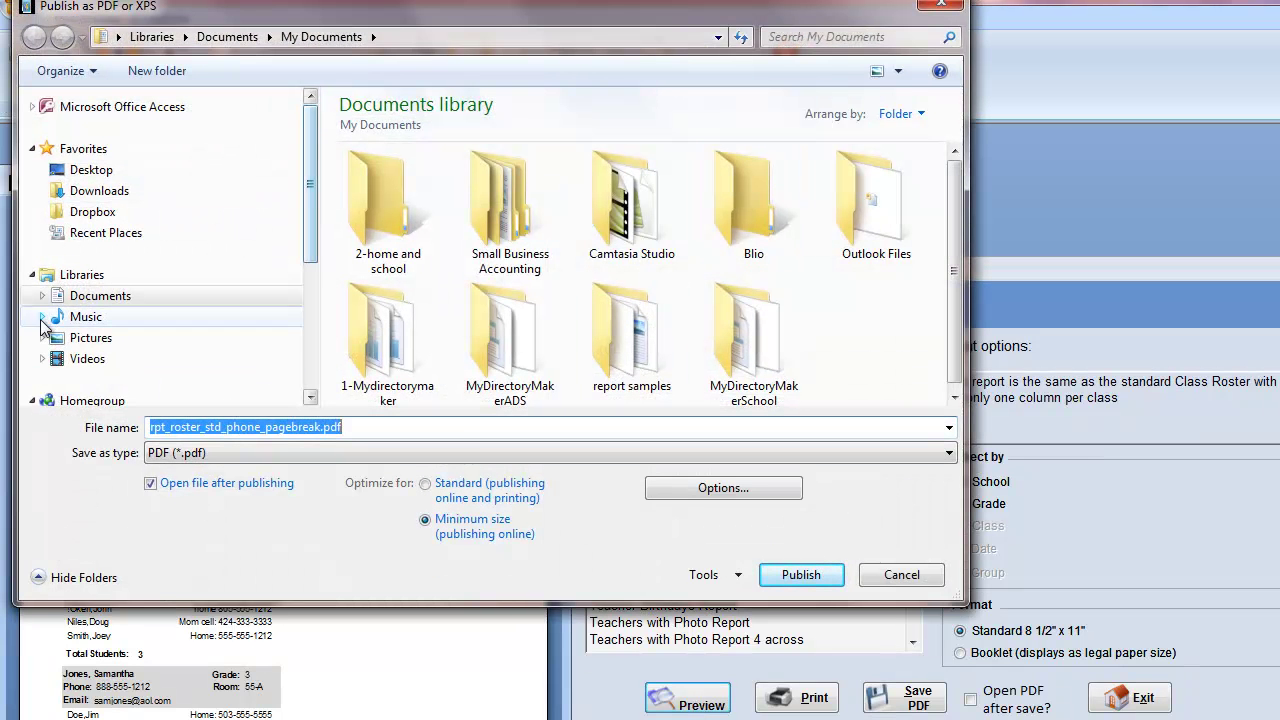
Target report samples > publishing files, name the file 'roster', and choose Standard quality.
left_click(42, 296)
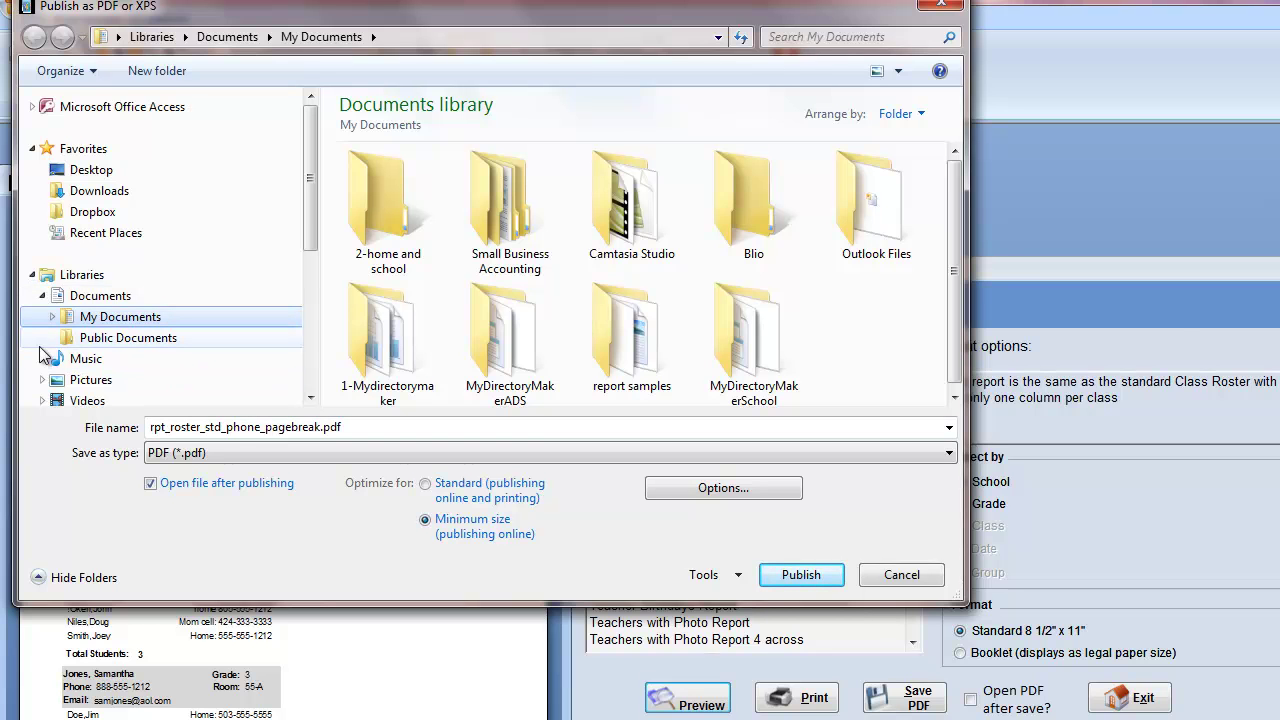
left_click(52, 316)
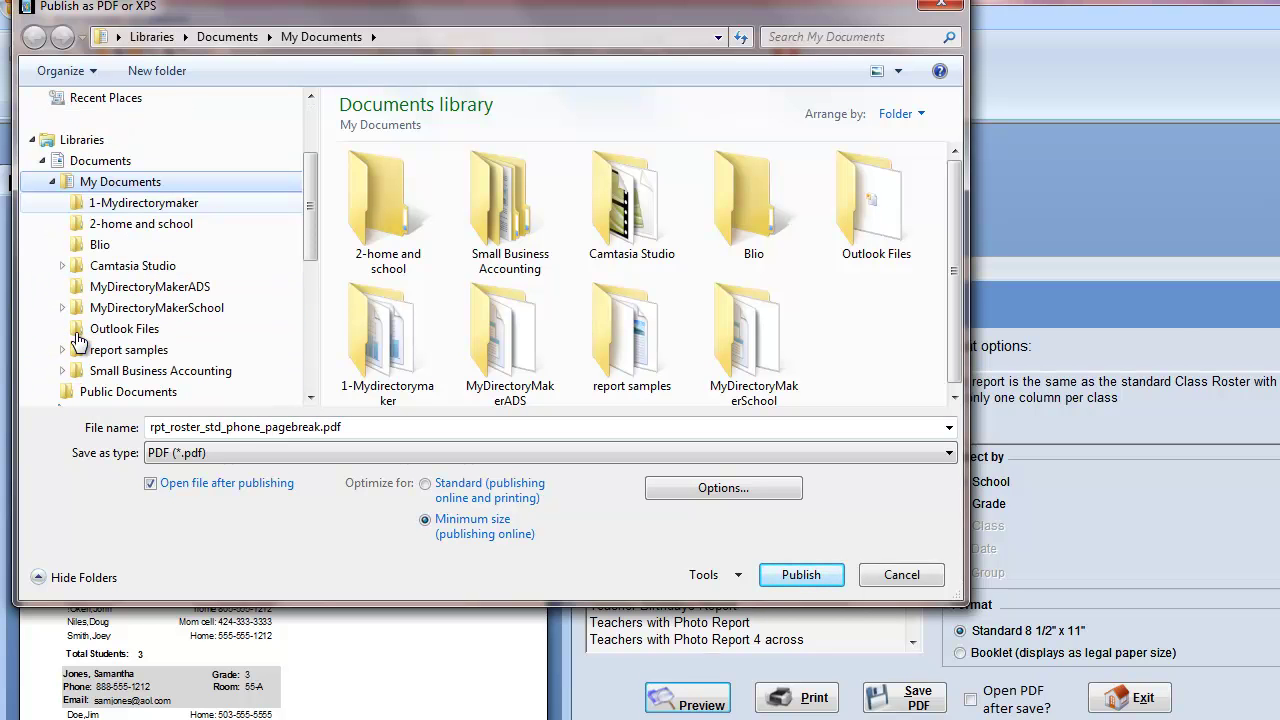
left_click(61, 350)
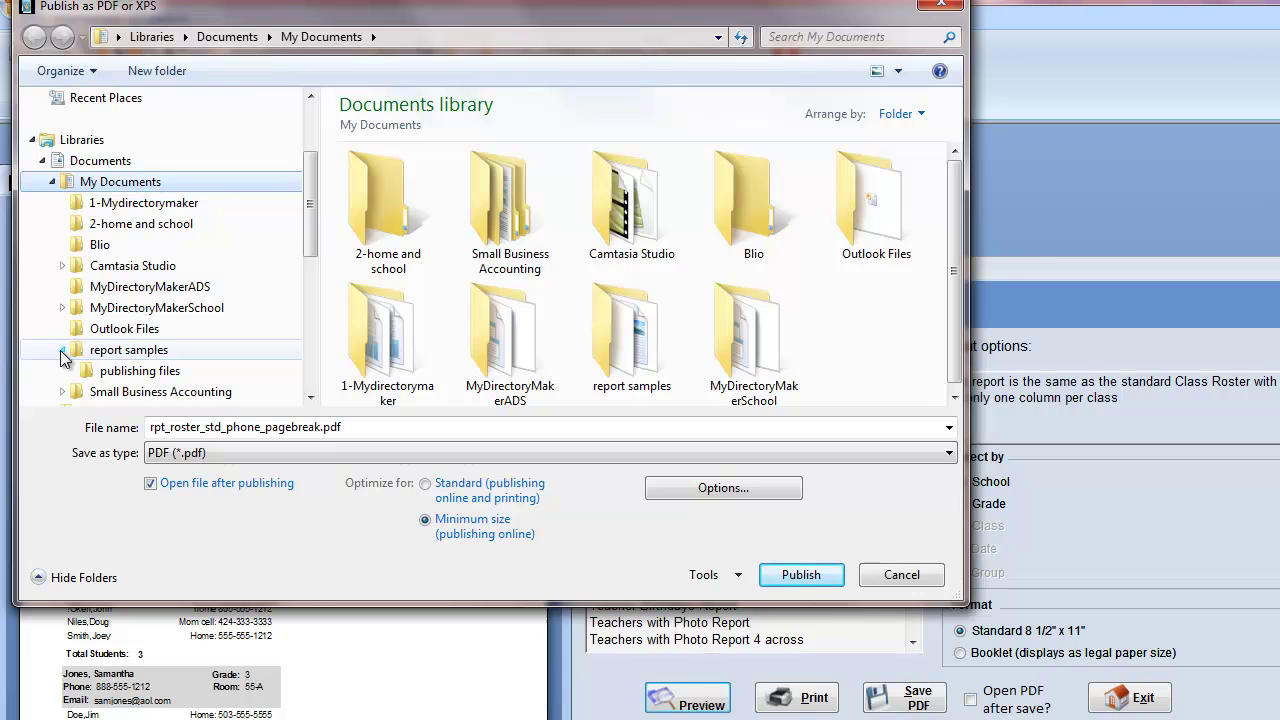
left_click(104, 372)
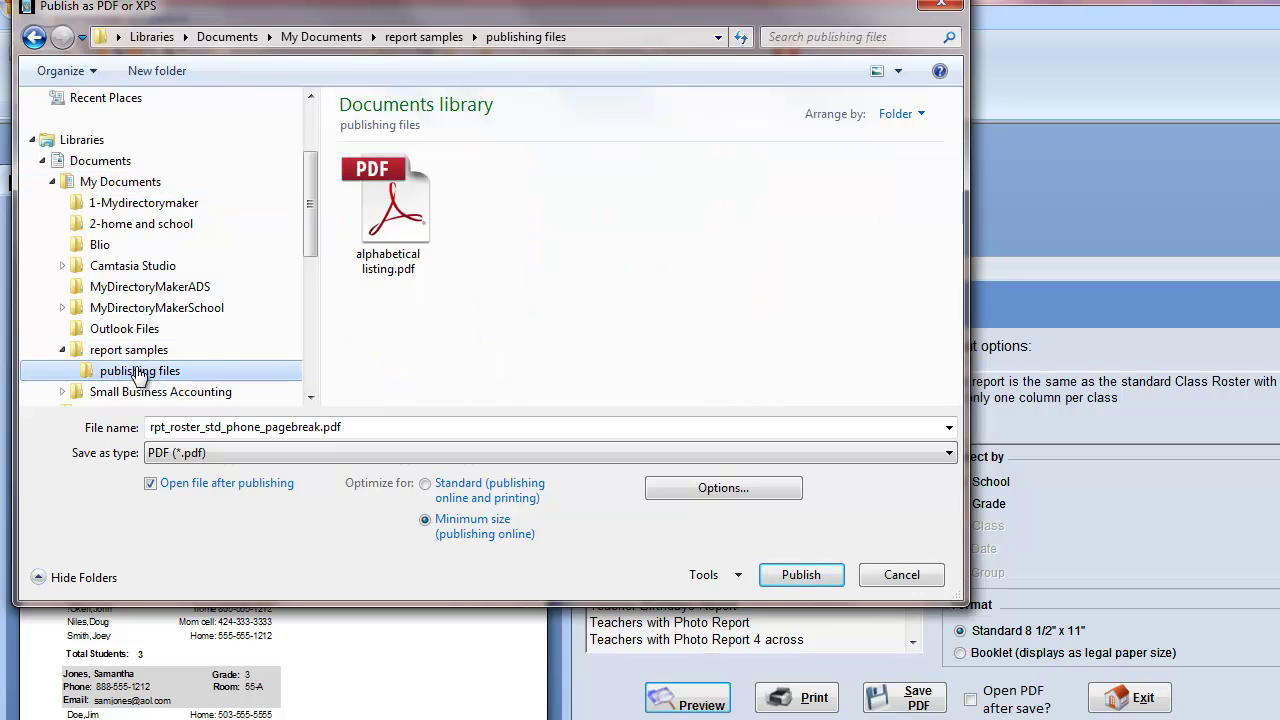
left_click(378, 428)
type("roster")
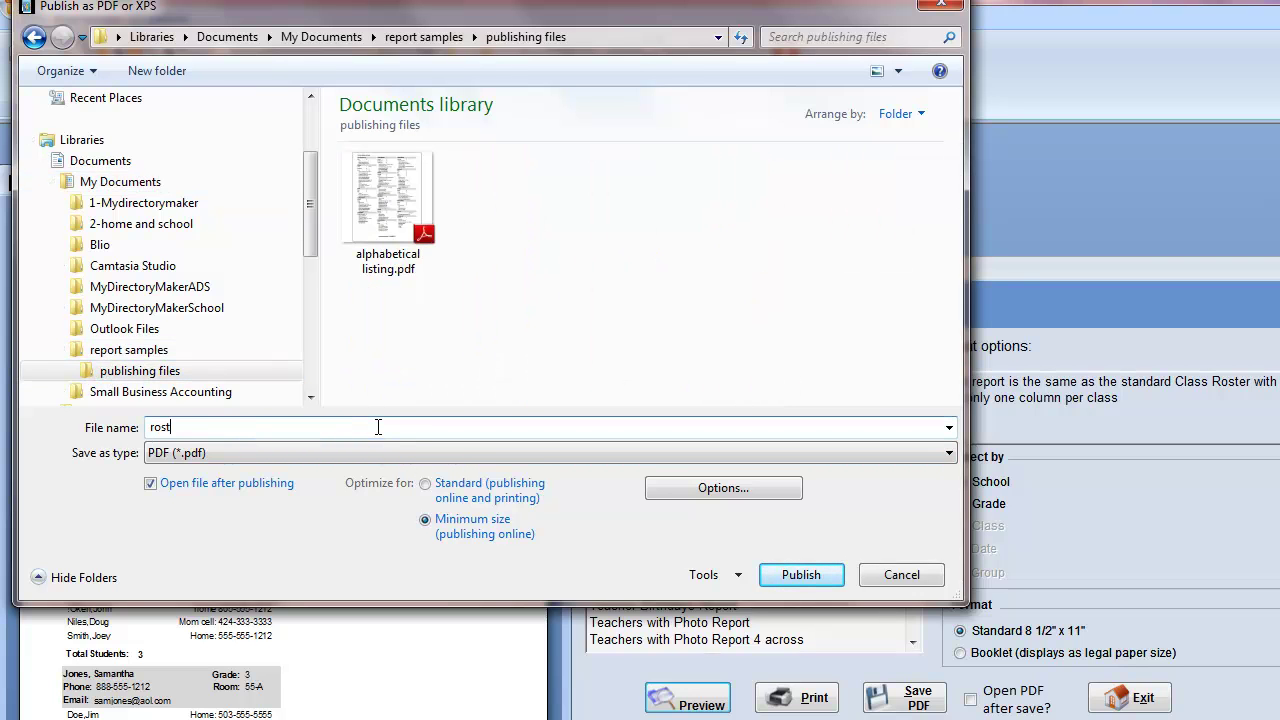
left_click(473, 494)
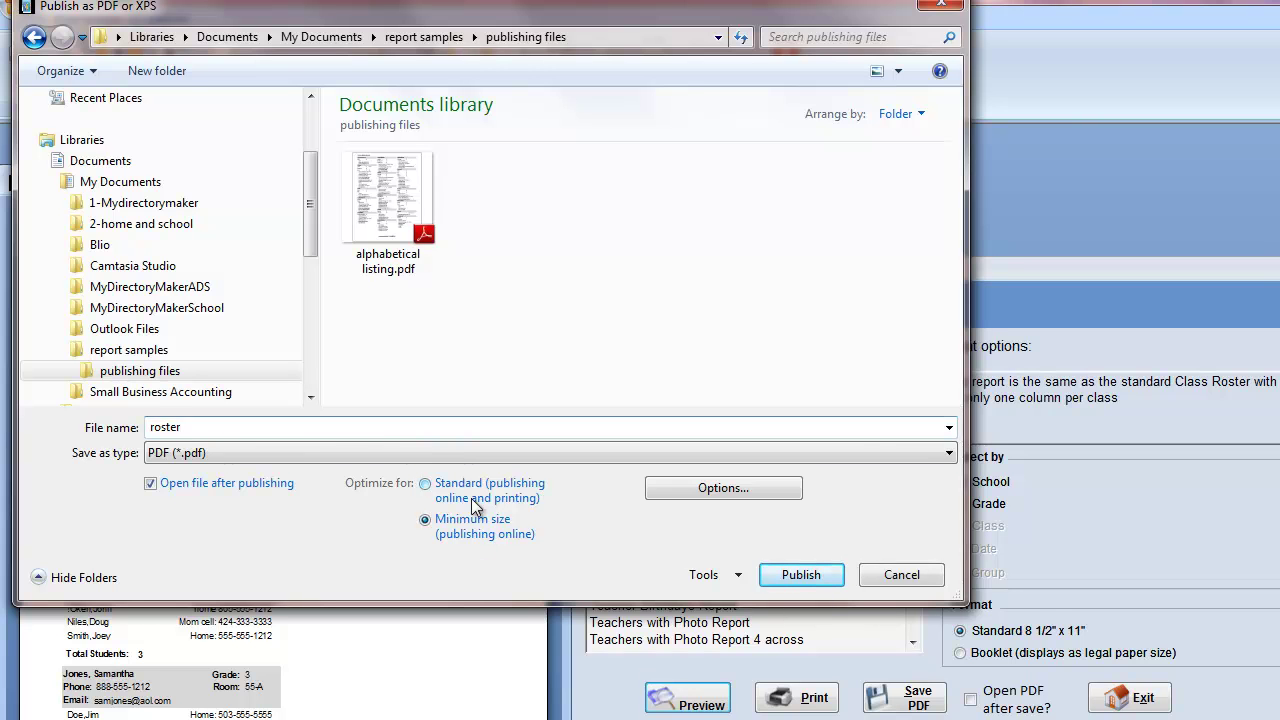
Publish roster.pdf, close it, dismiss the export-steps prompt, and close the Class Roster preview.
left_click(776, 568)
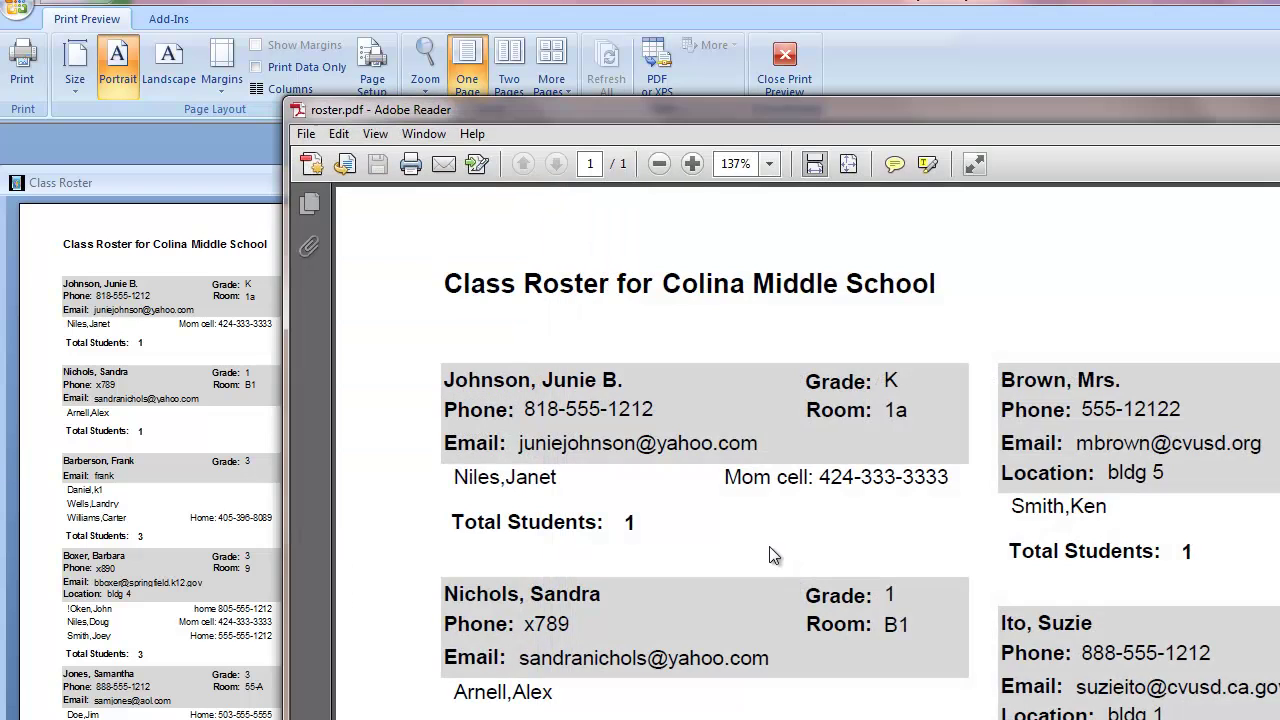
key("alt+F4")
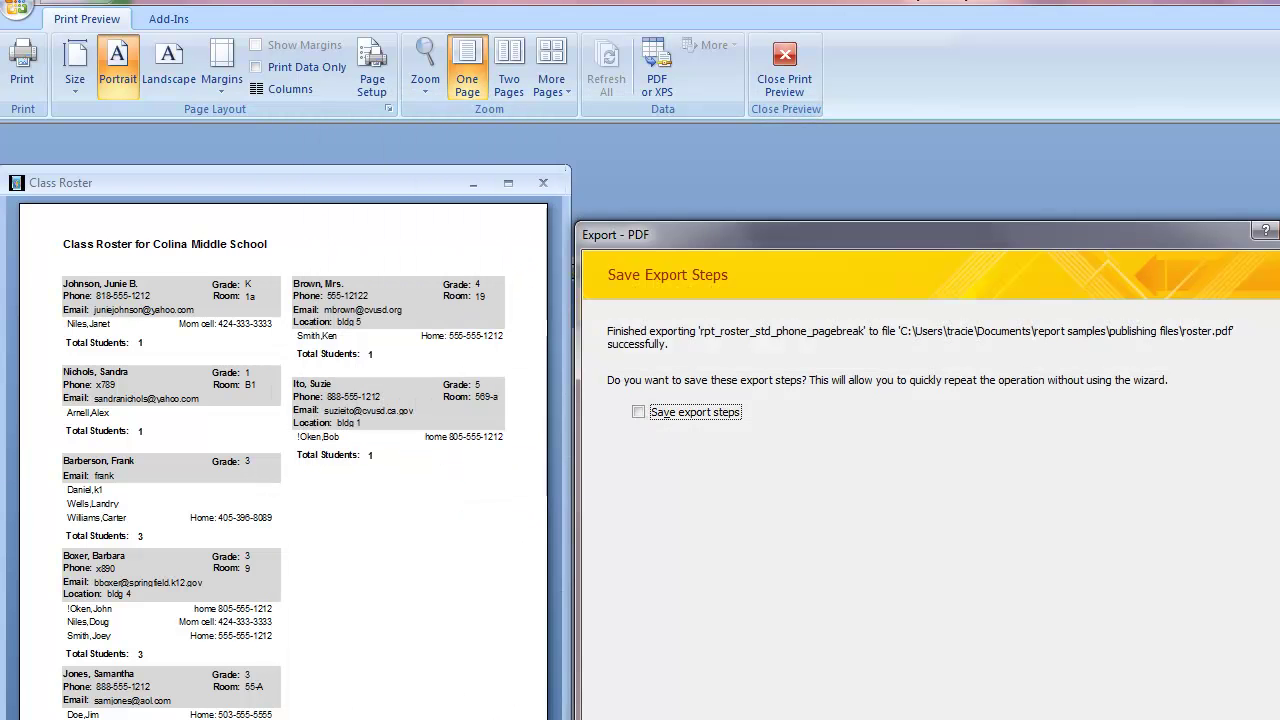
left_click(545, 183)
key("Escape")
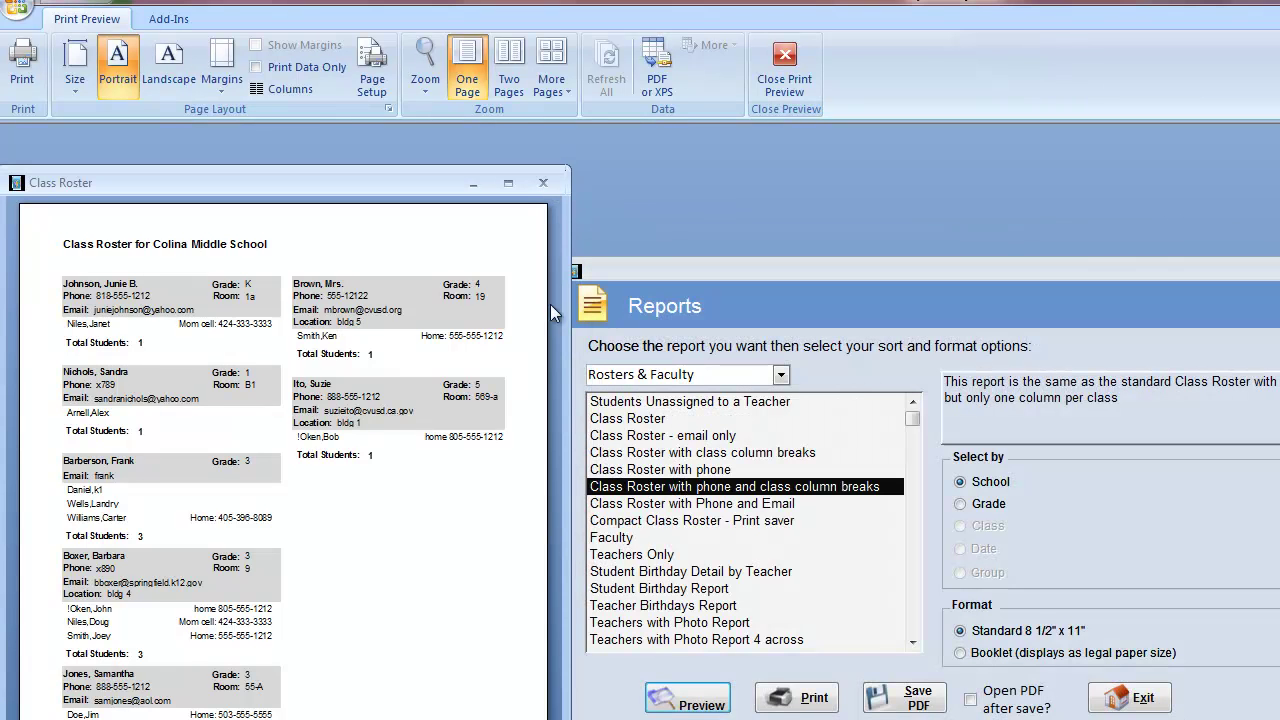
left_click(543, 184)
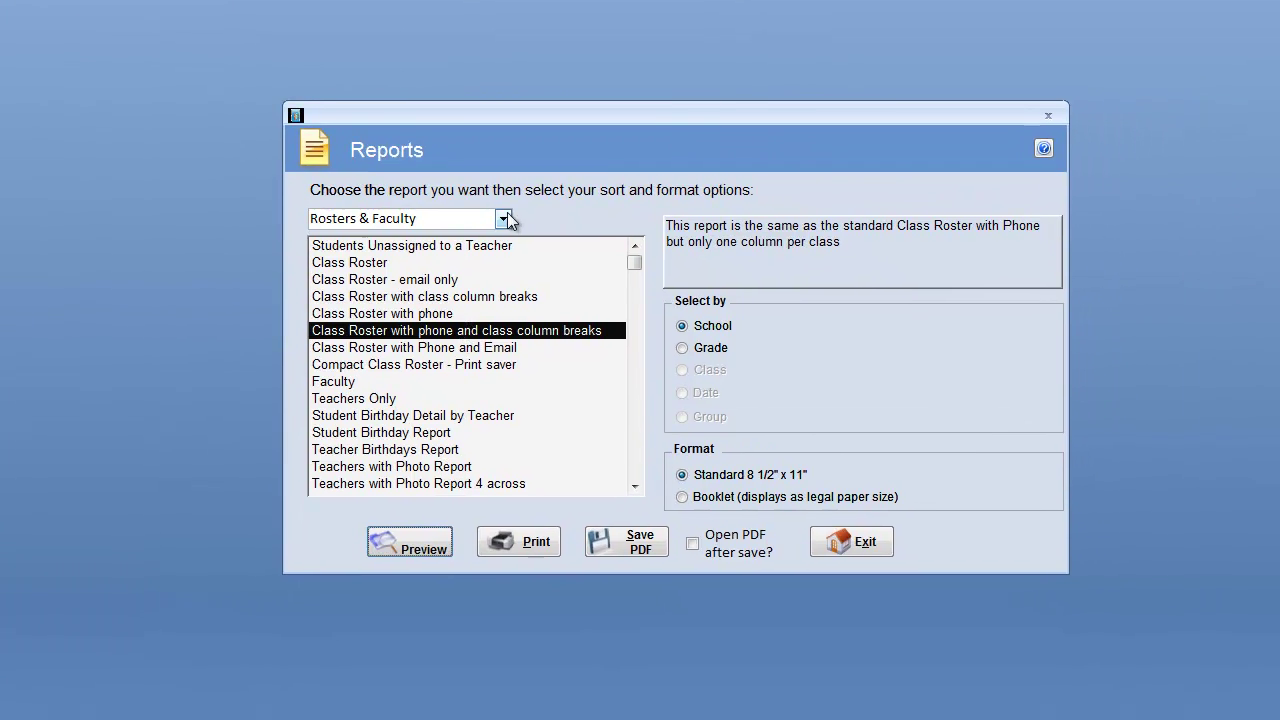
Switch the report category back to Directory Reports and exit the Reports window.
left_click(503, 224)
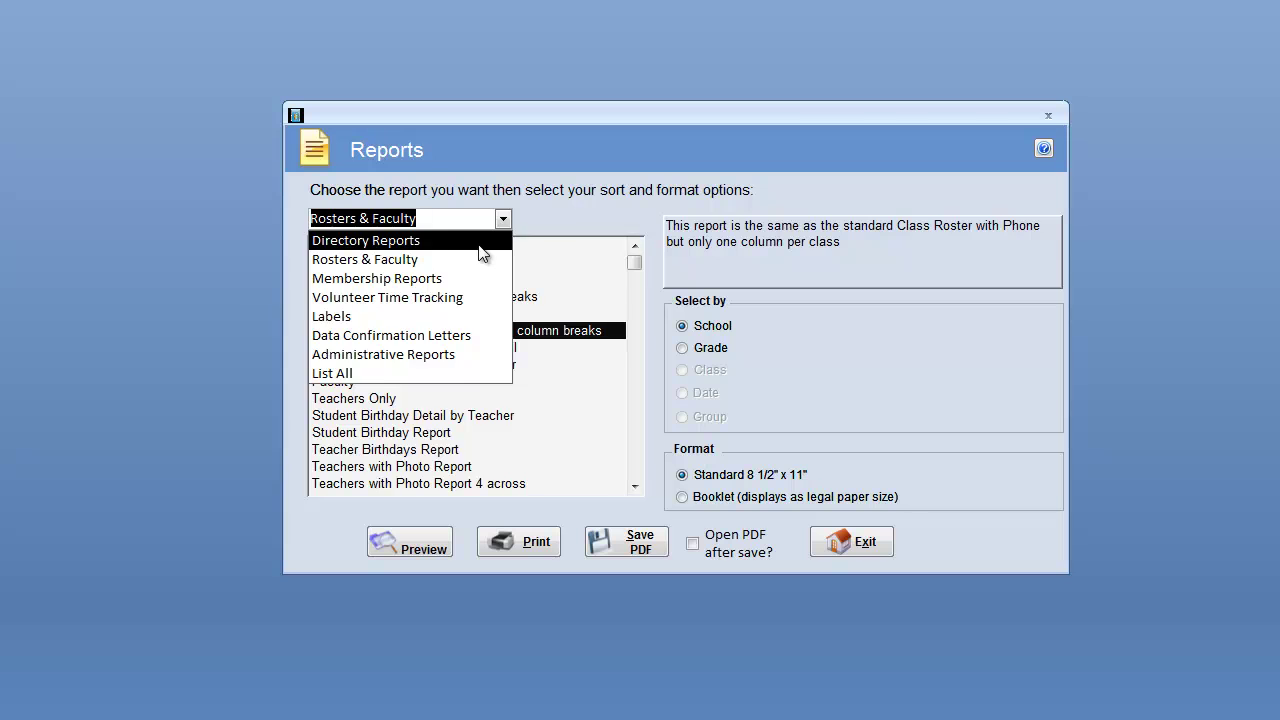
left_click(479, 242)
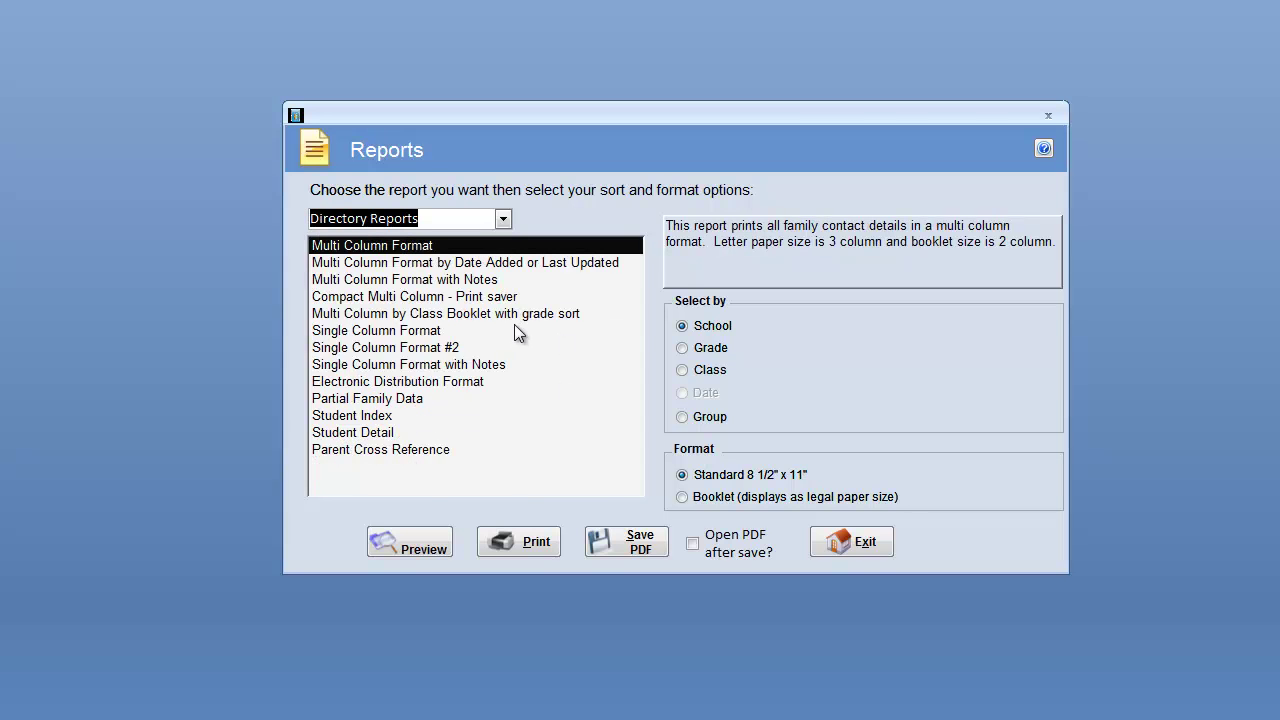
left_click(848, 548)
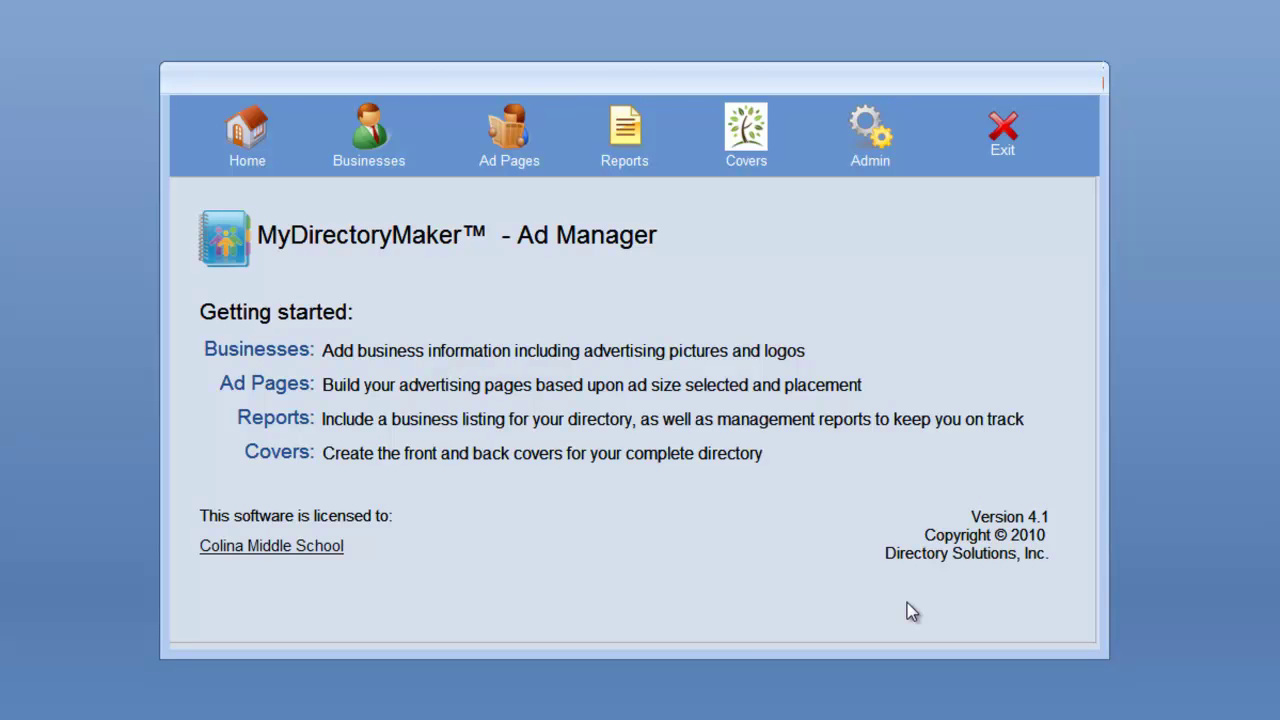
Open the Directory Covers editor from the Ad Manager's Covers button.
left_click(732, 131)
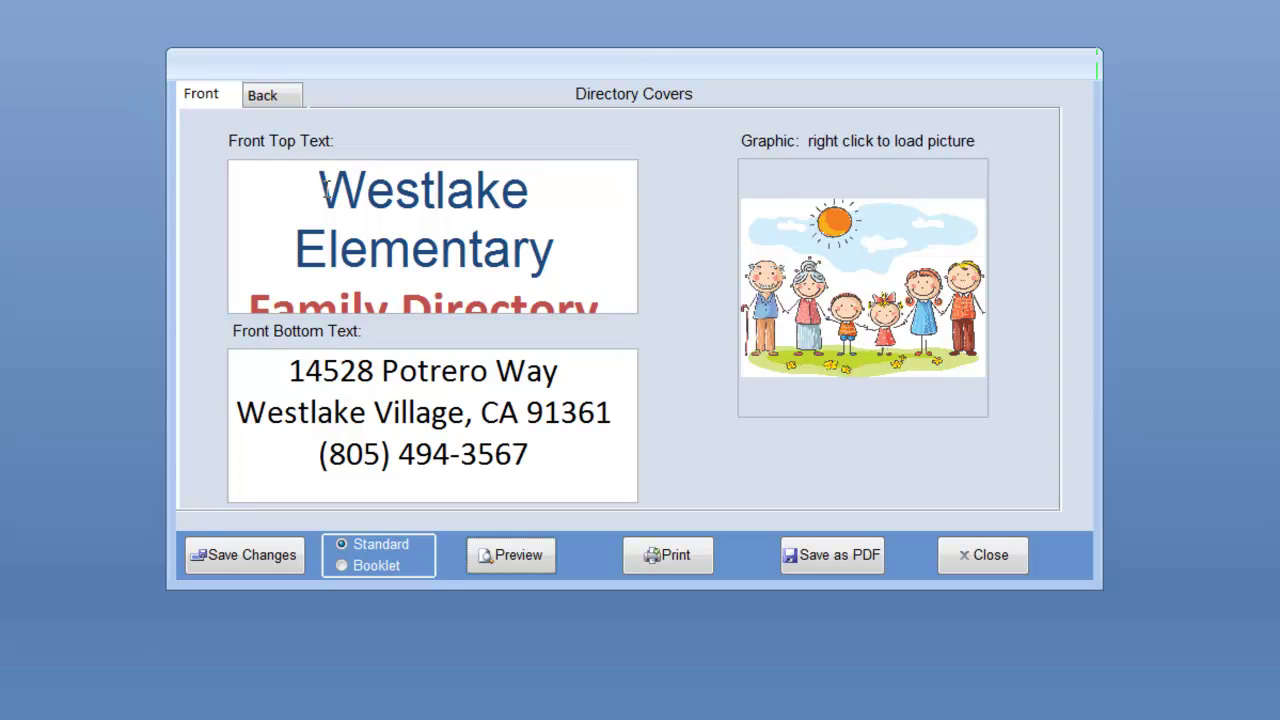
left_click_drag(320, 188, 596, 287)
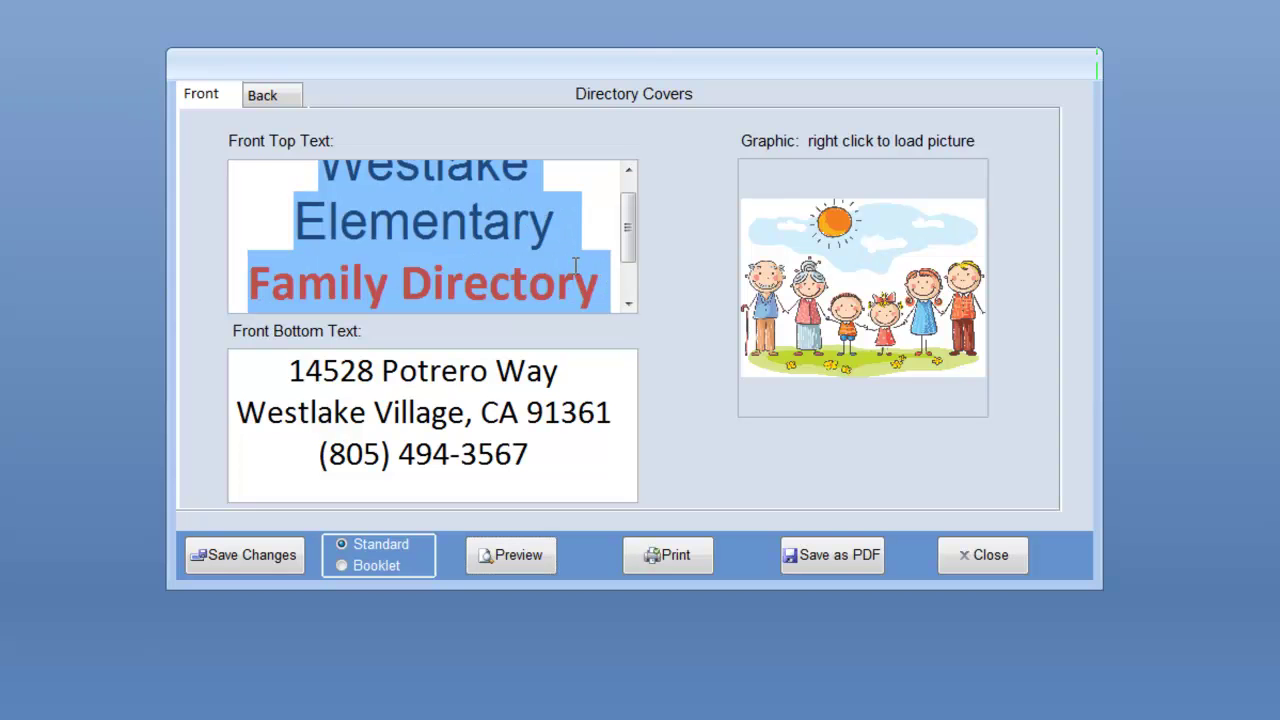
mouse_move(568, 252)
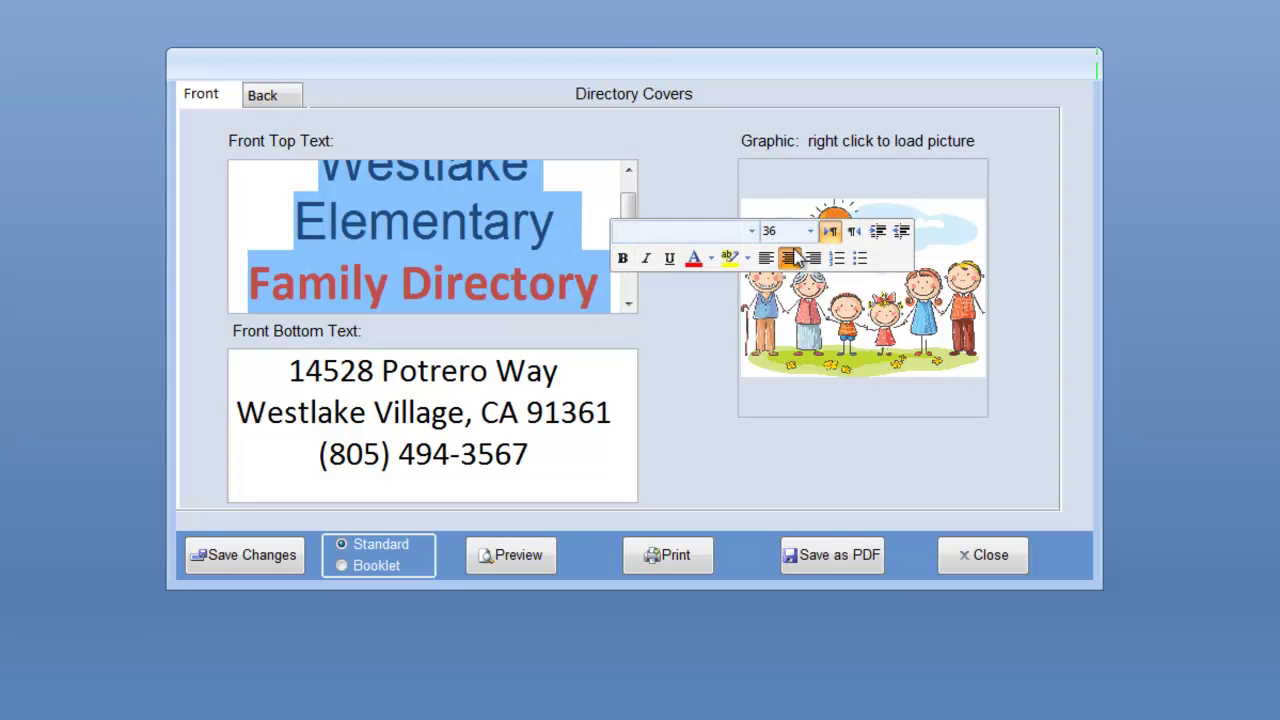
left_click(520, 265)
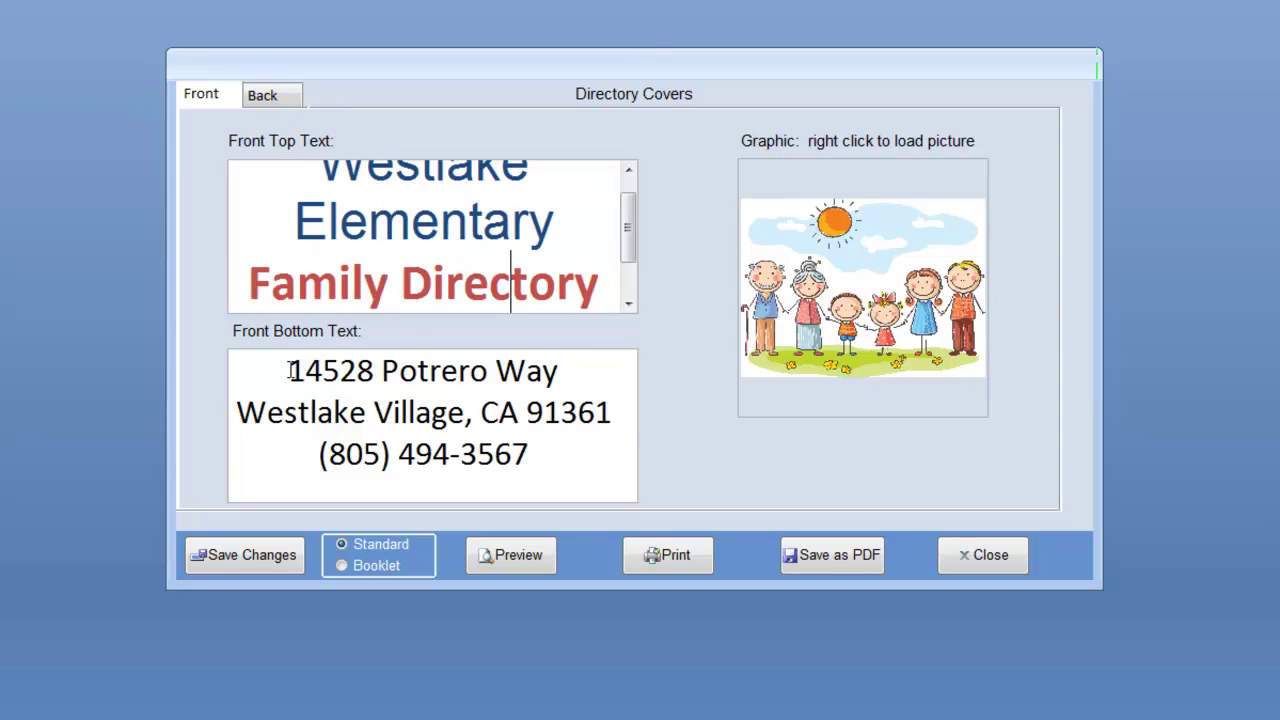
left_click_drag(291, 370, 533, 450)
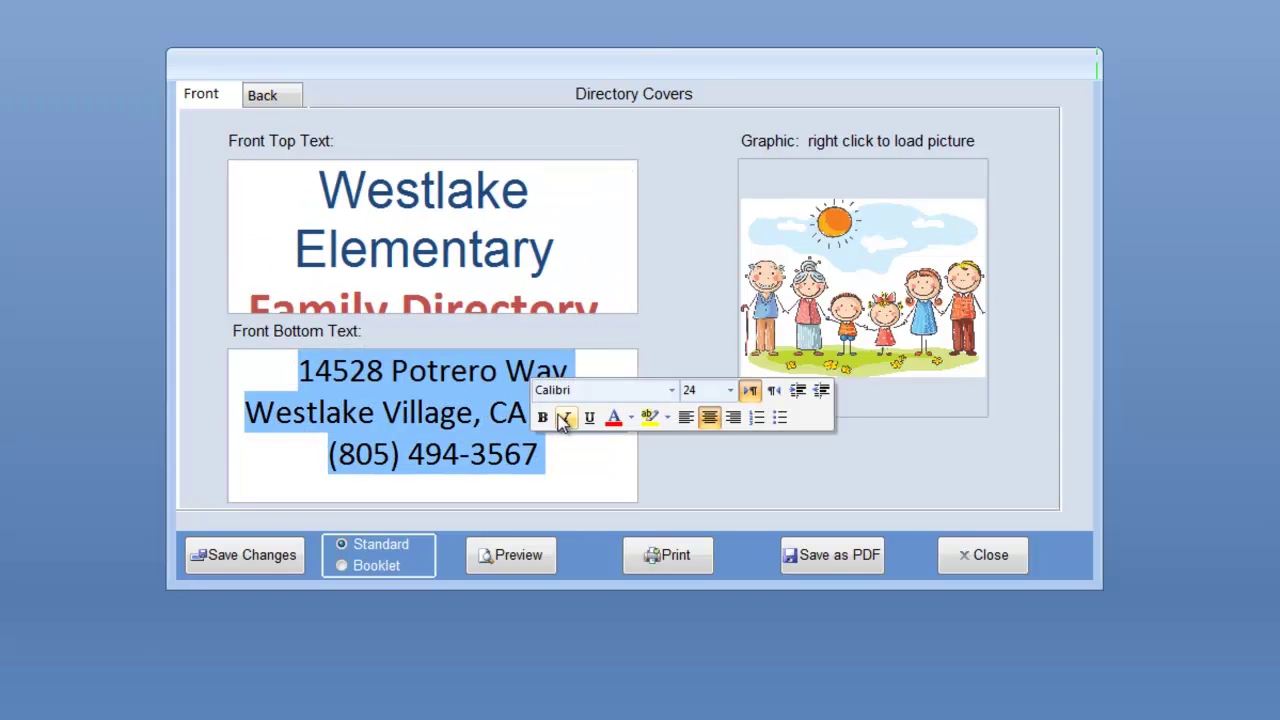
left_click(474, 412)
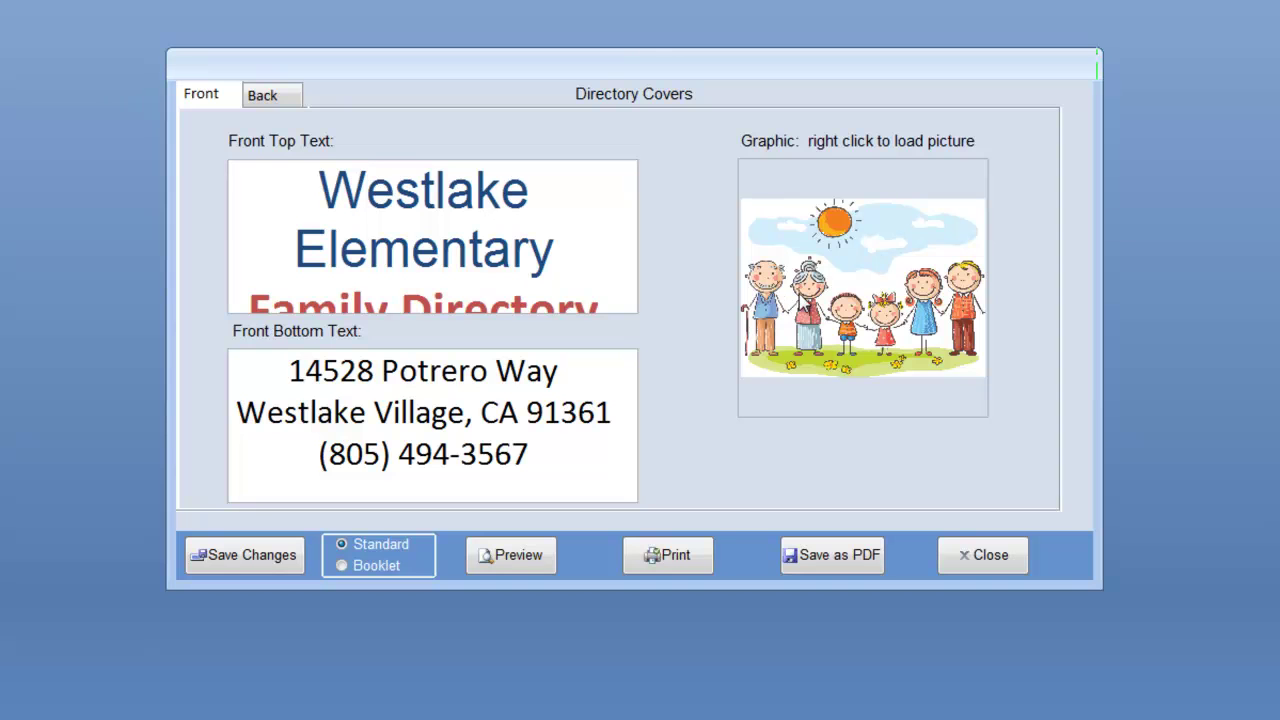
left_click(290, 551)
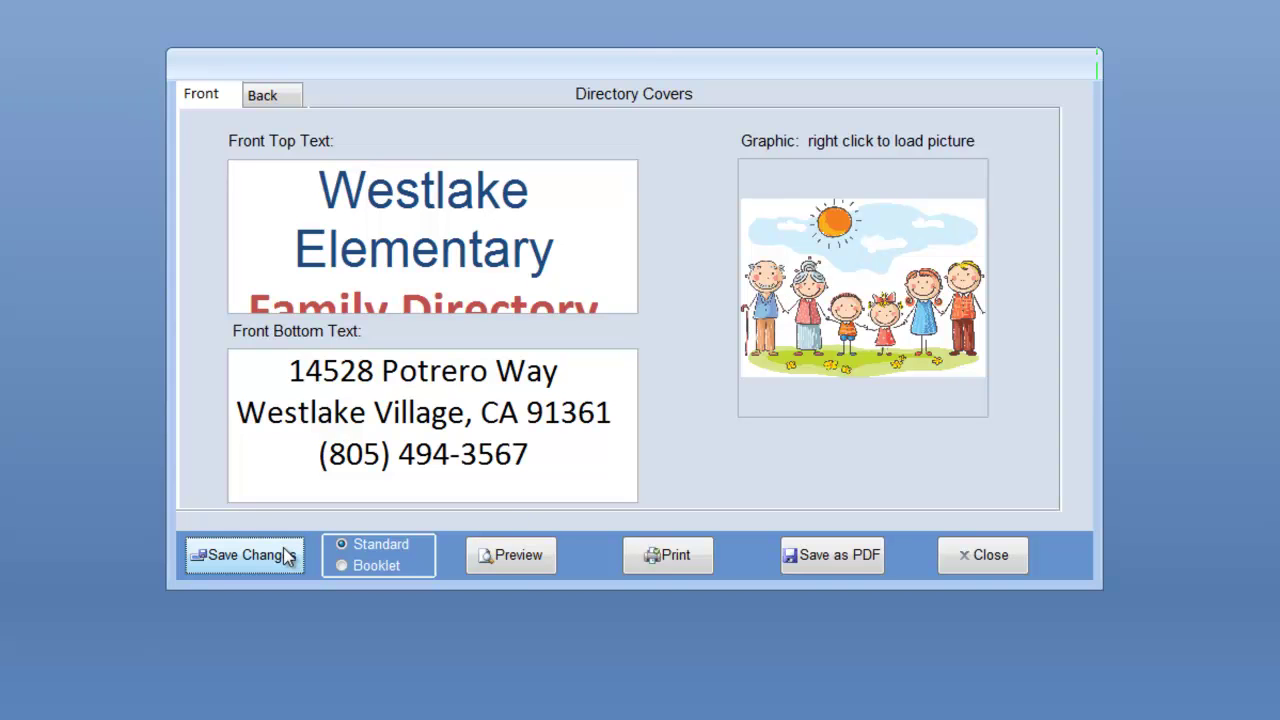
left_click(515, 566)
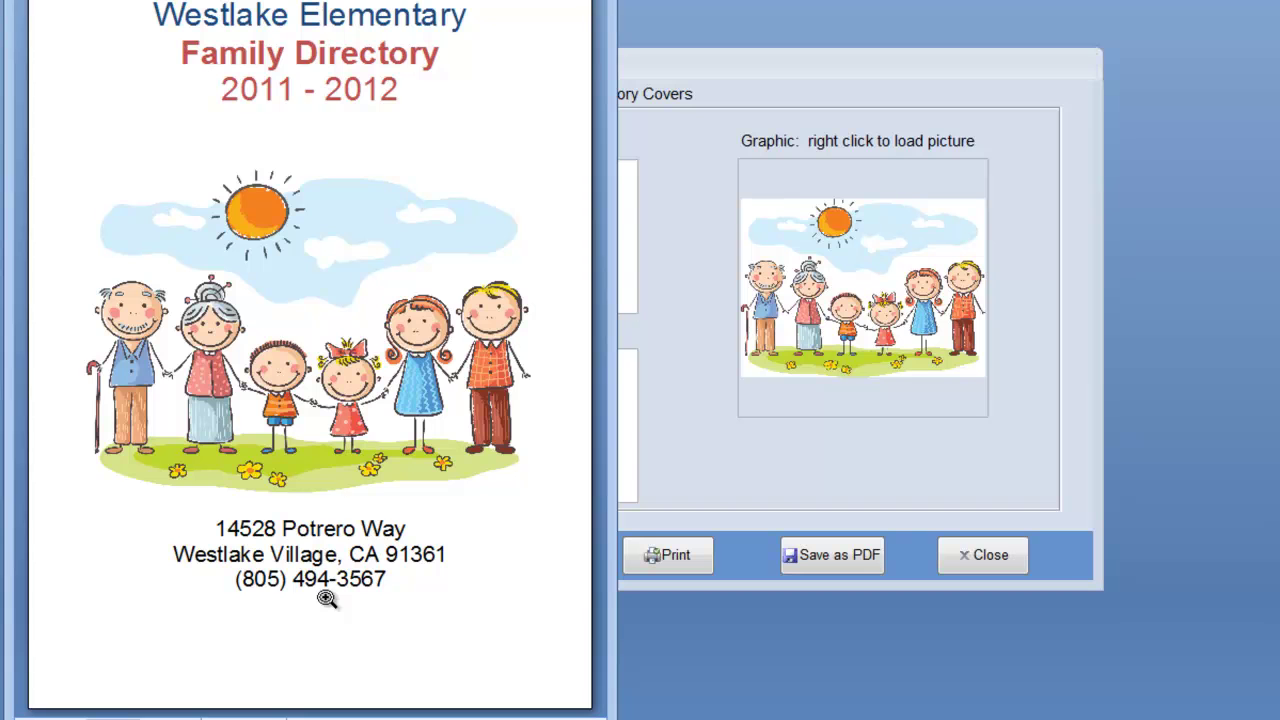
key("Escape")
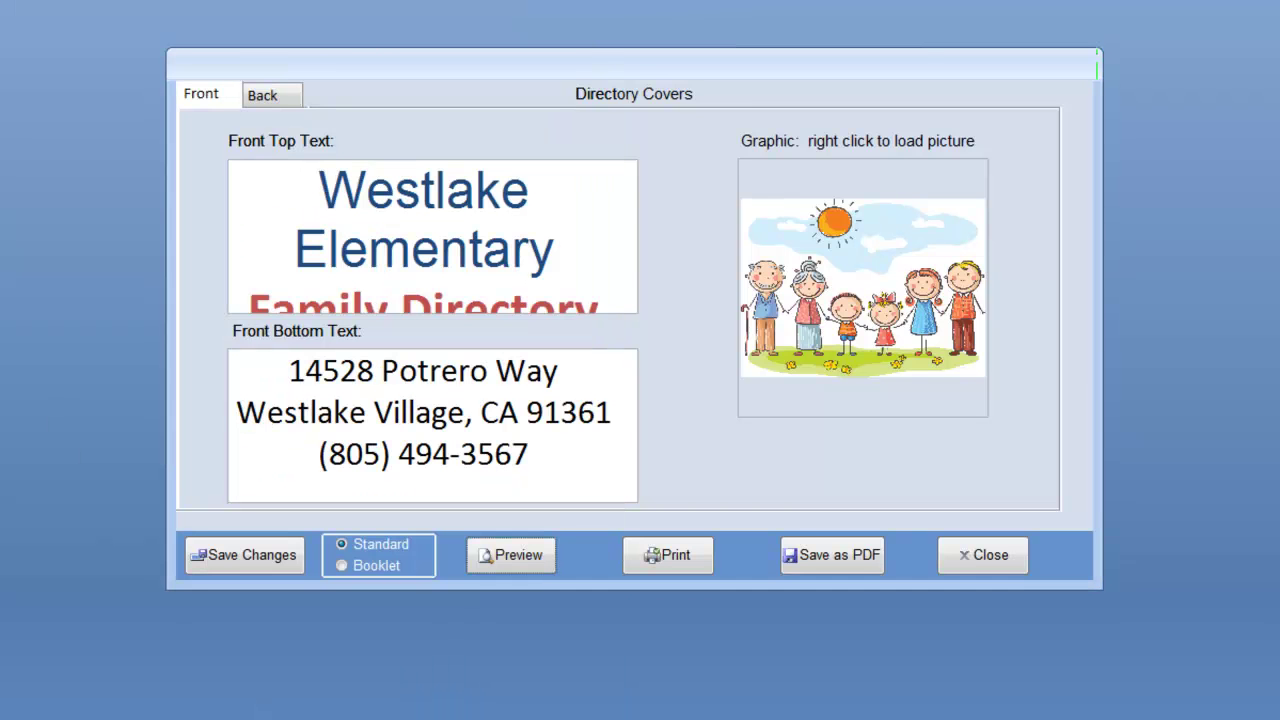
Load Penguins.jpg from Pictures > Sample Pictures as the back cover's graphic.
left_click(273, 96)
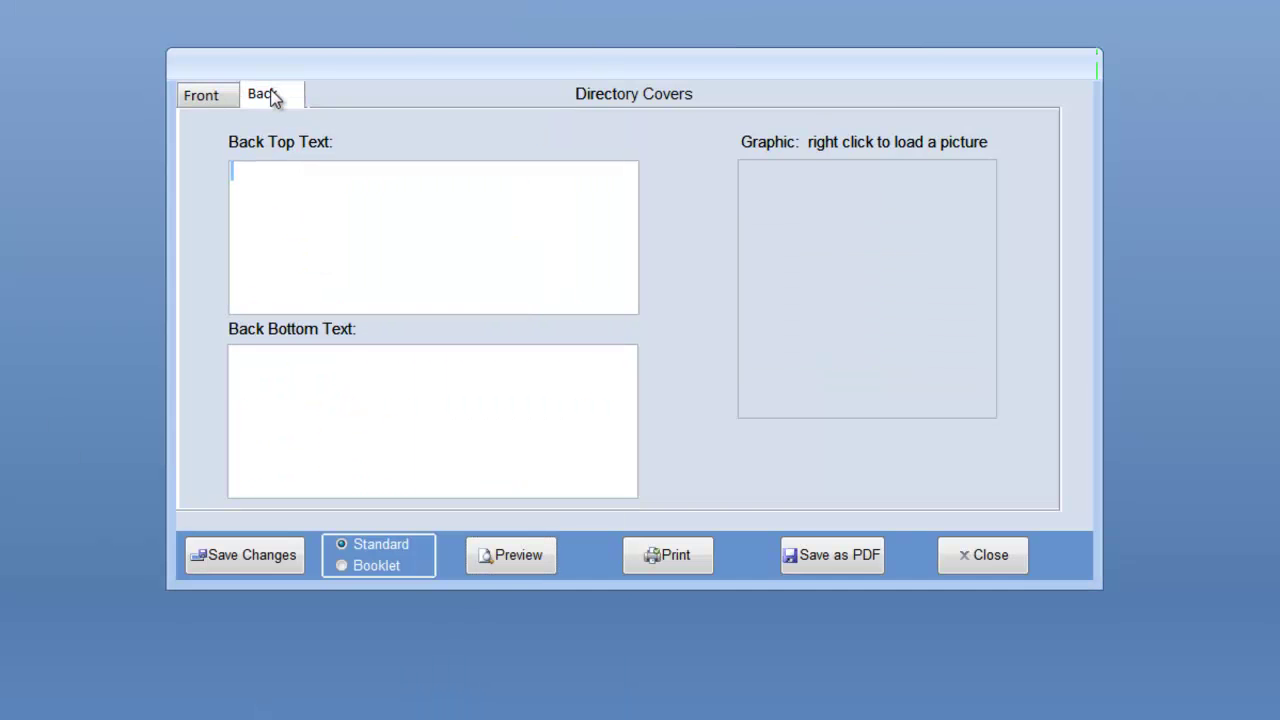
right_click(784, 227)
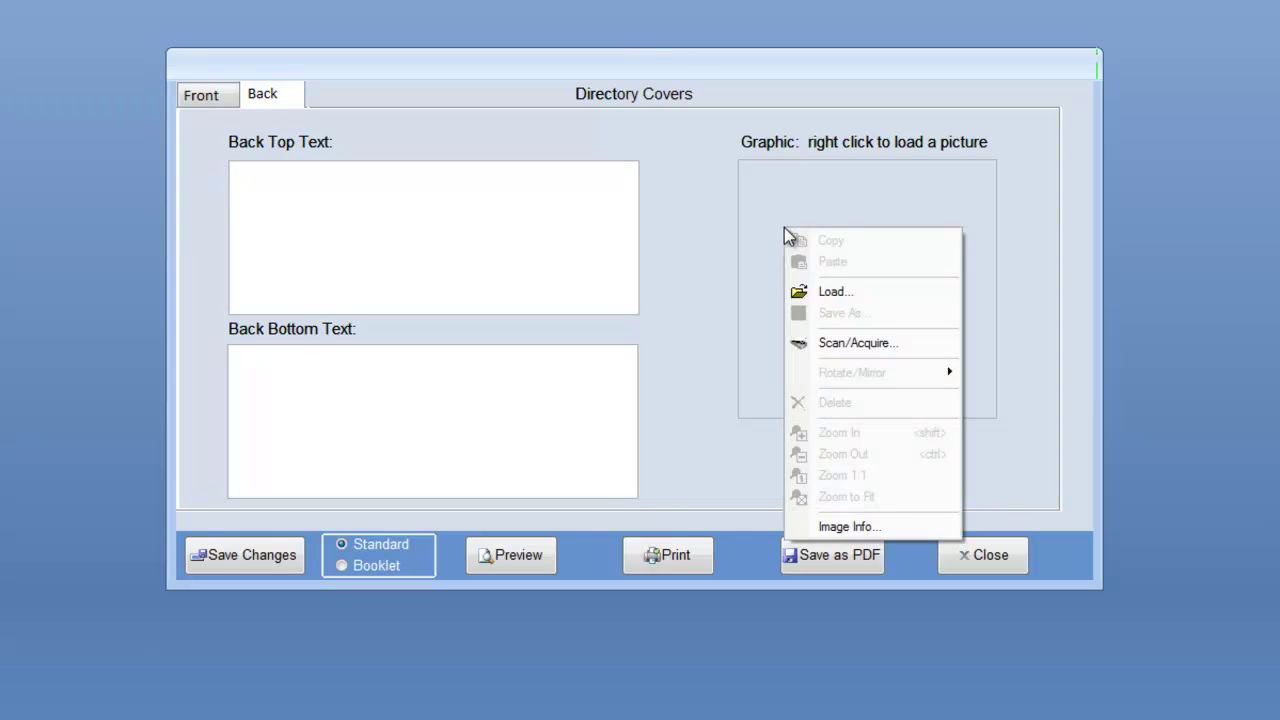
left_click(831, 293)
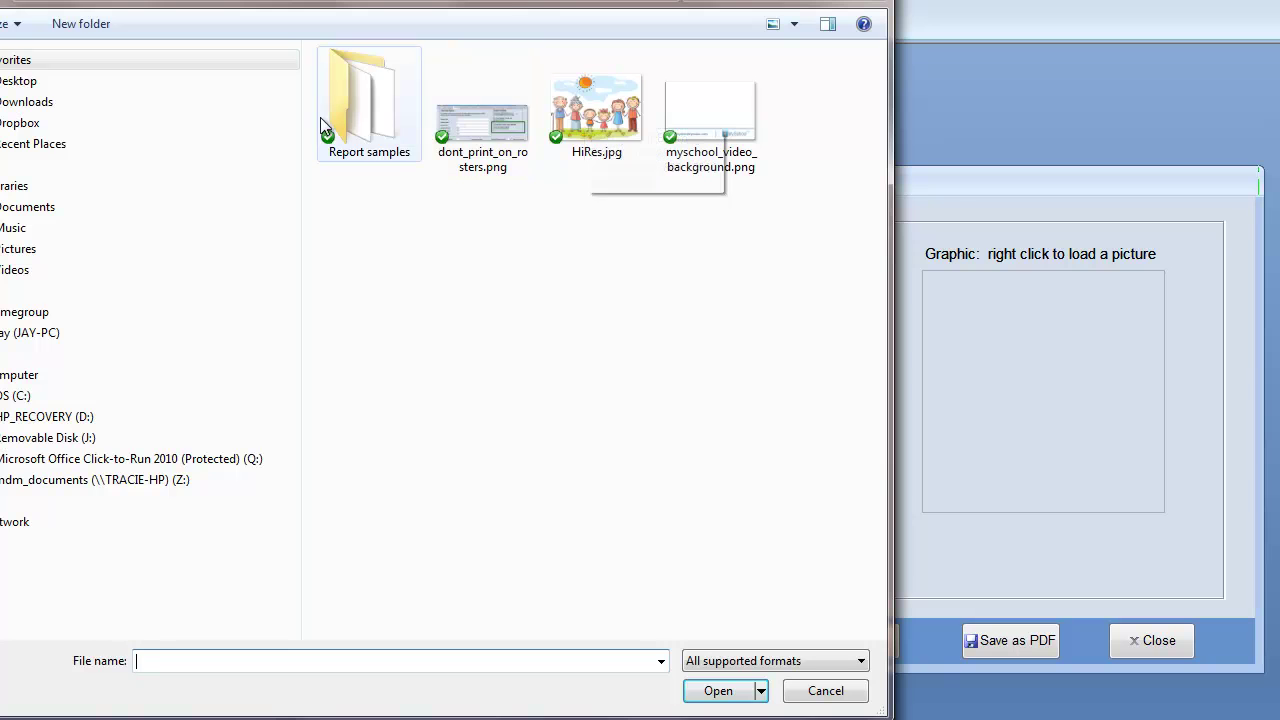
left_click(22, 252)
double_click(386, 163)
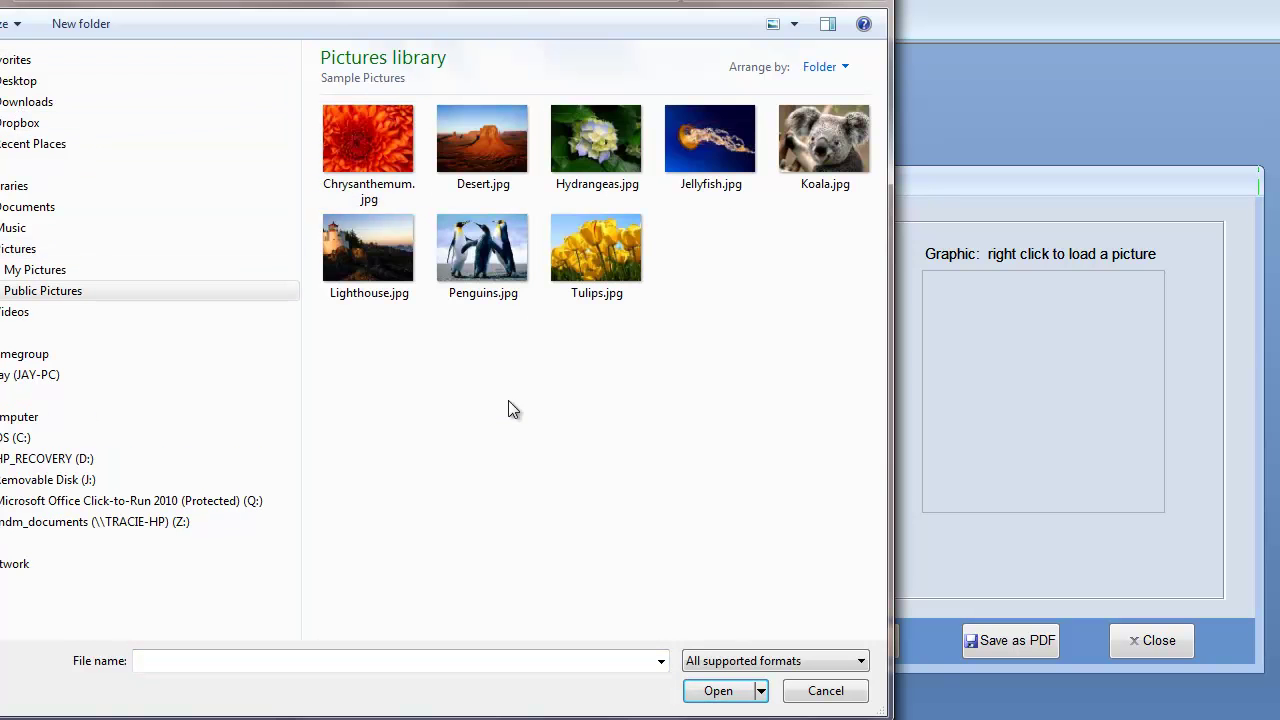
double_click(502, 266)
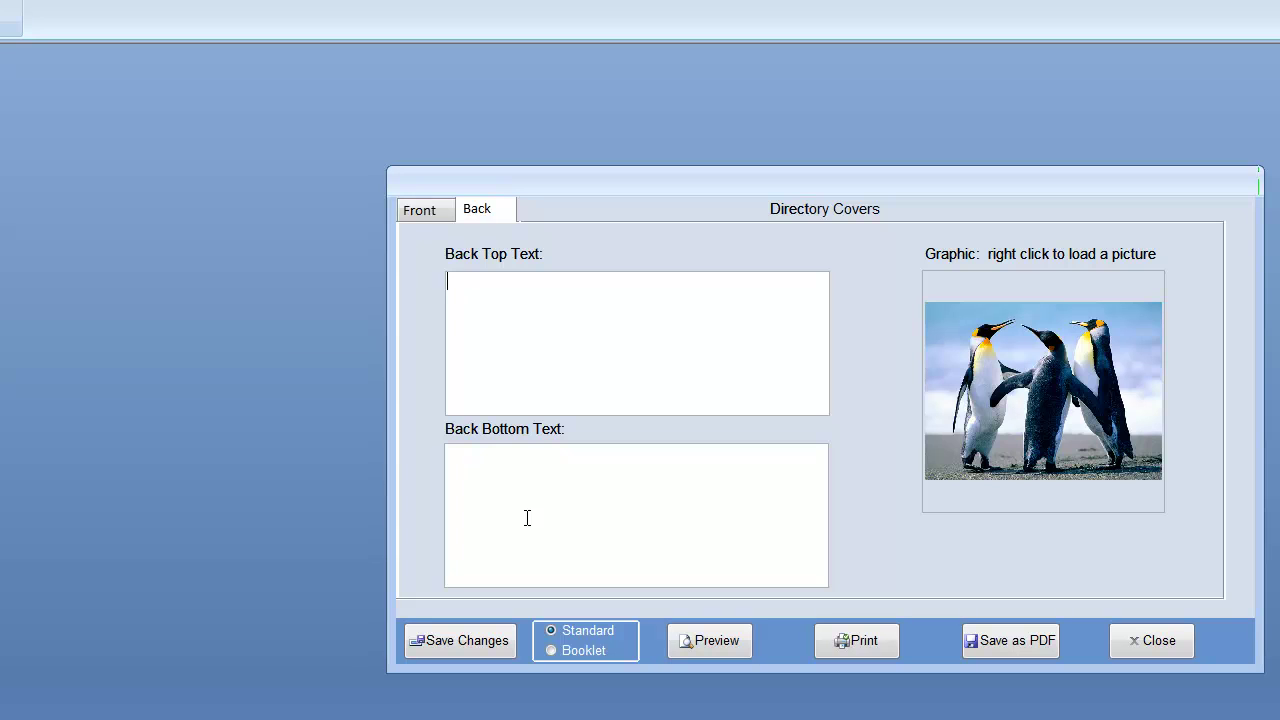
Type "This information is for school use only" into the back cover's top text.
type("Th")
key("BackSpace")
key("BackSpace")
type("This is")
key("BackSpace")
key("BackSpace")
type("nformation is for school")
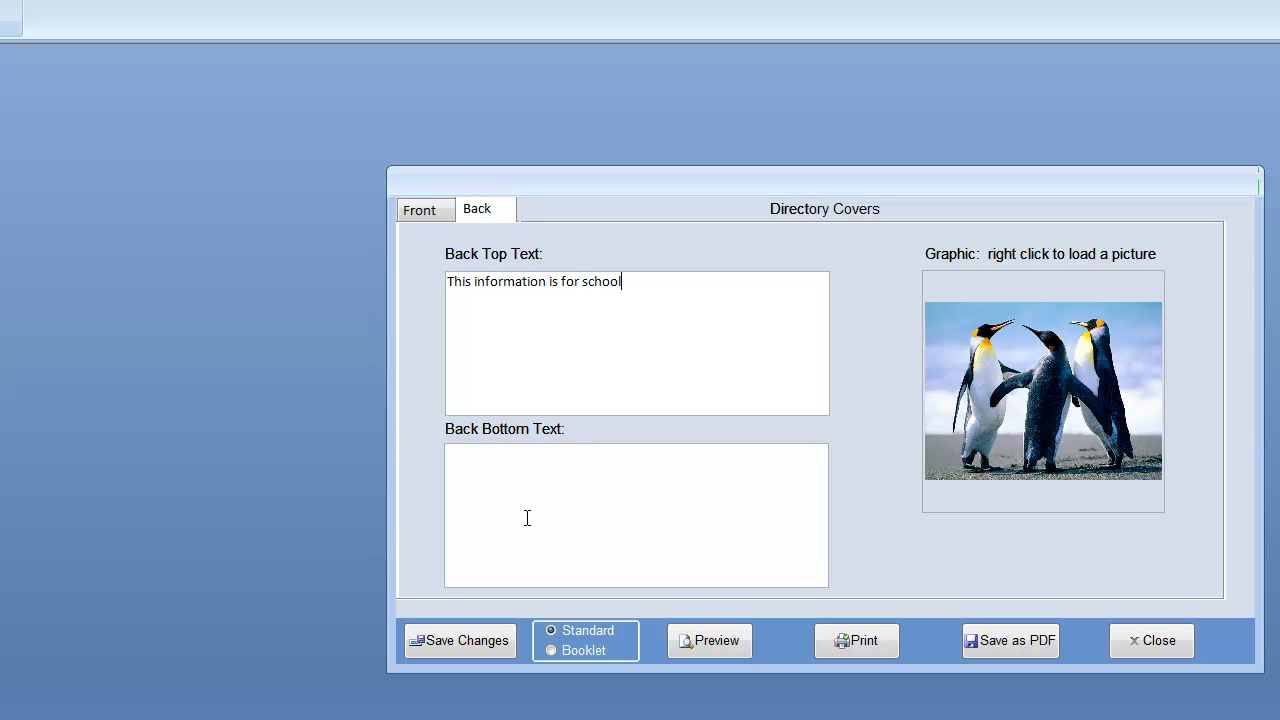
type(" use only.")
Make the sentence size 36 and centred, save the back cover, and preview it.
left_click_drag(448, 281, 682, 276)
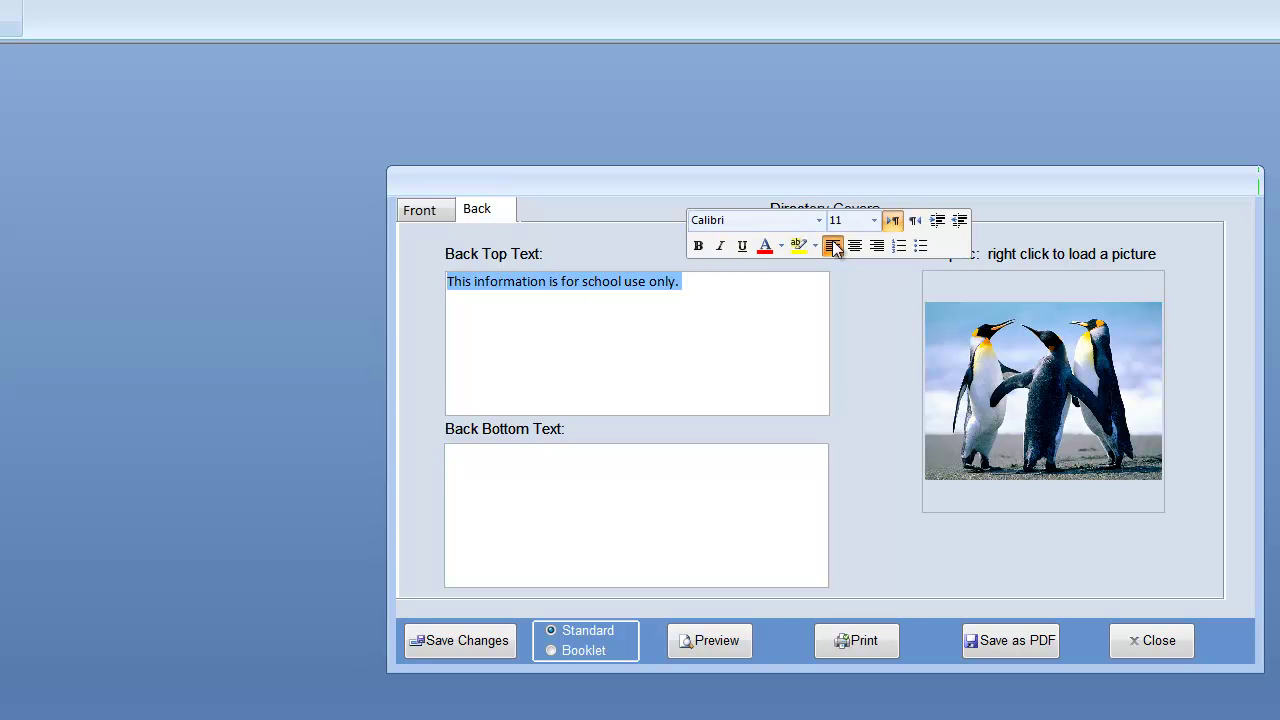
left_click(874, 221)
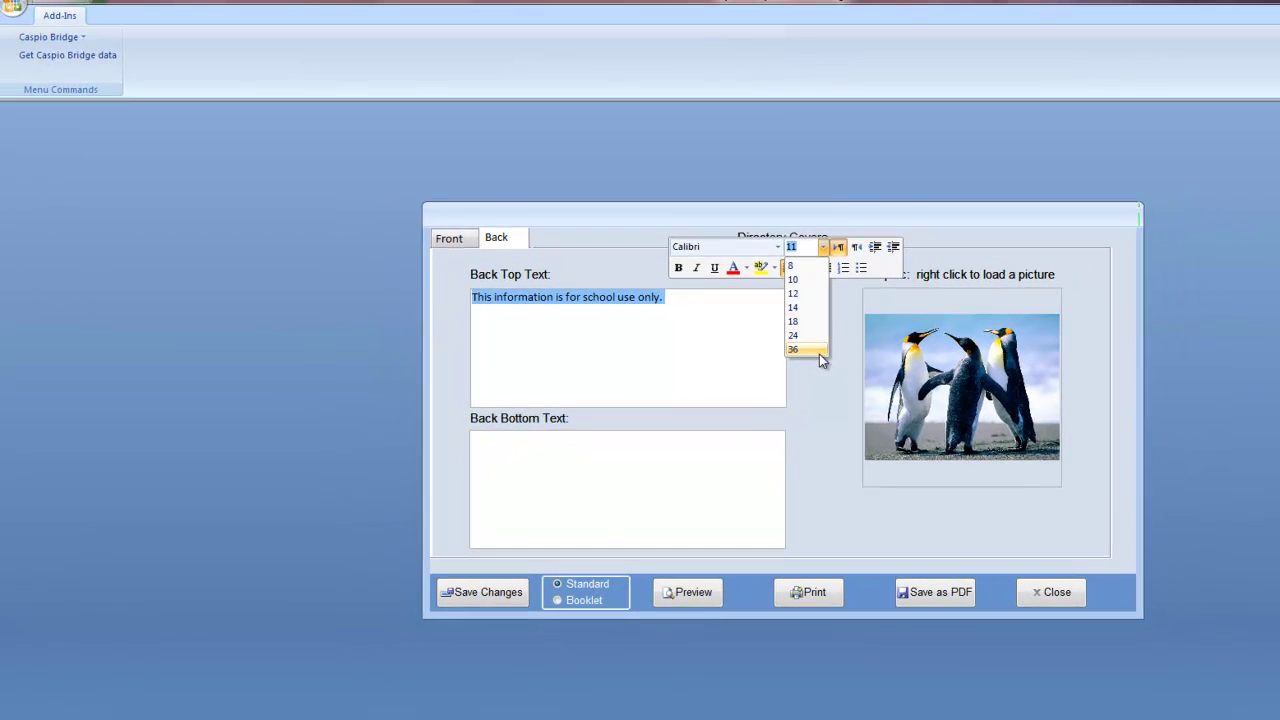
left_click(870, 350)
left_click(807, 267)
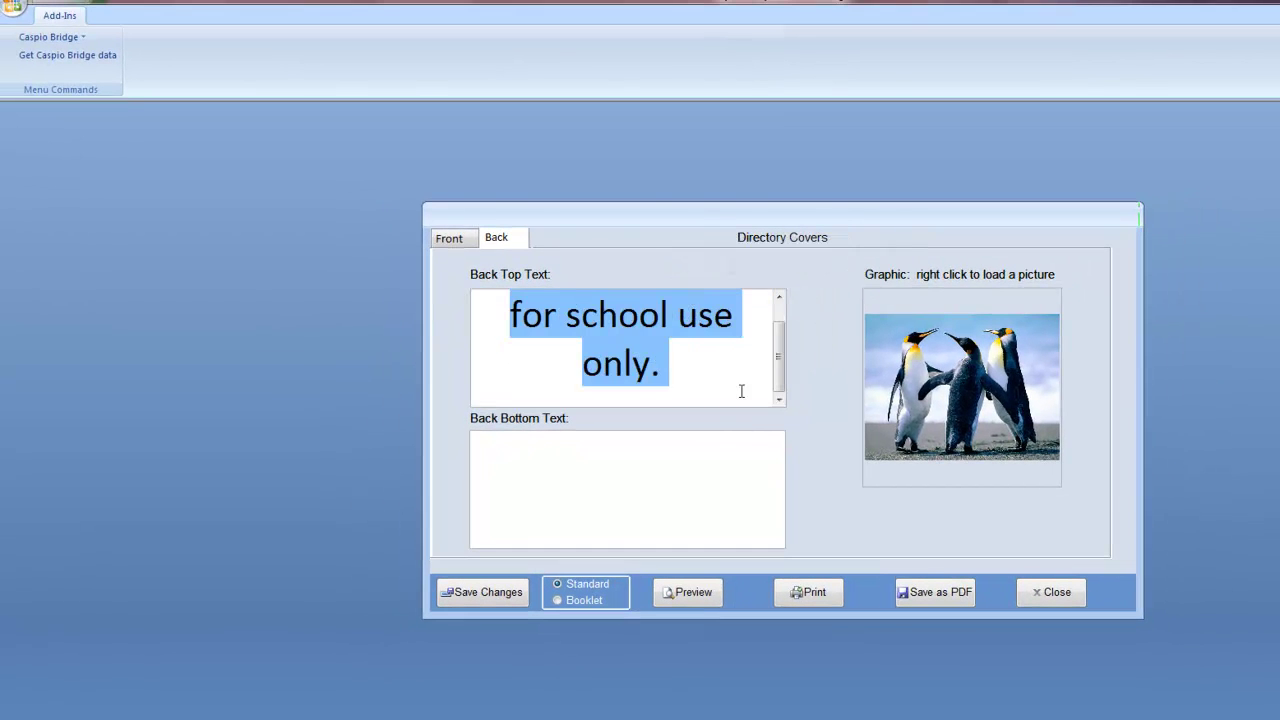
left_click(716, 371)
left_click(517, 601)
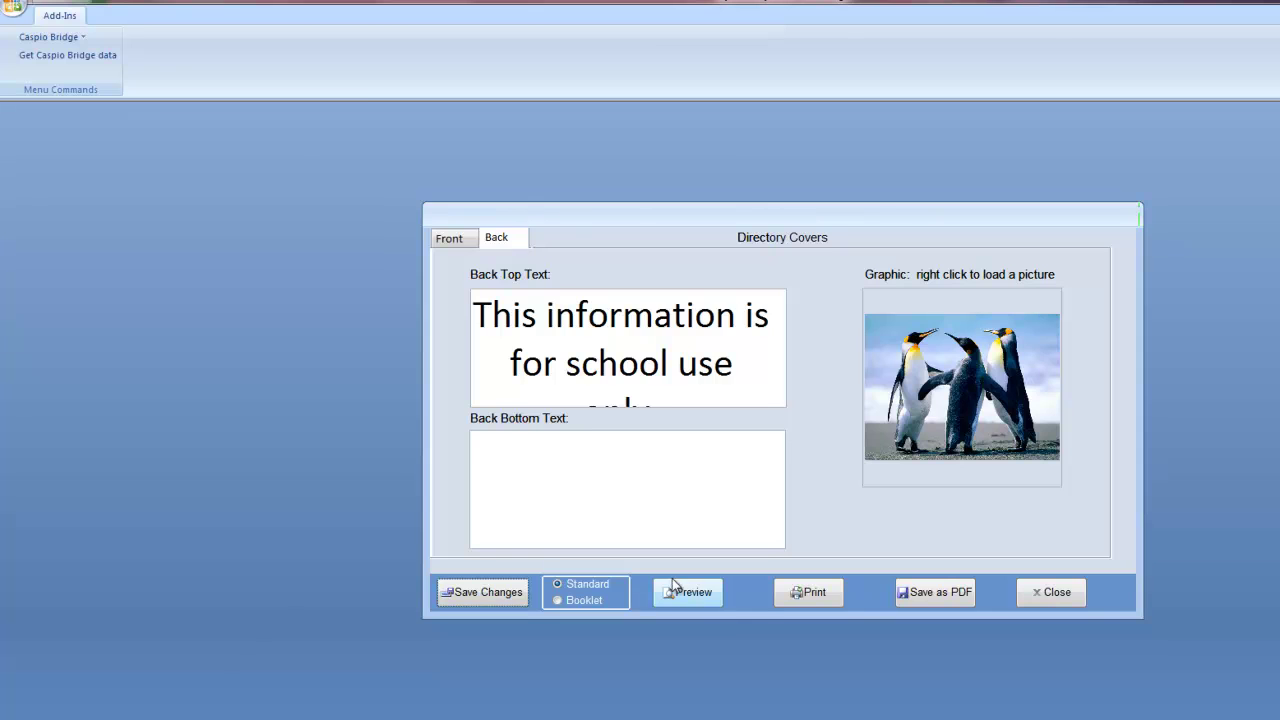
left_click(693, 595)
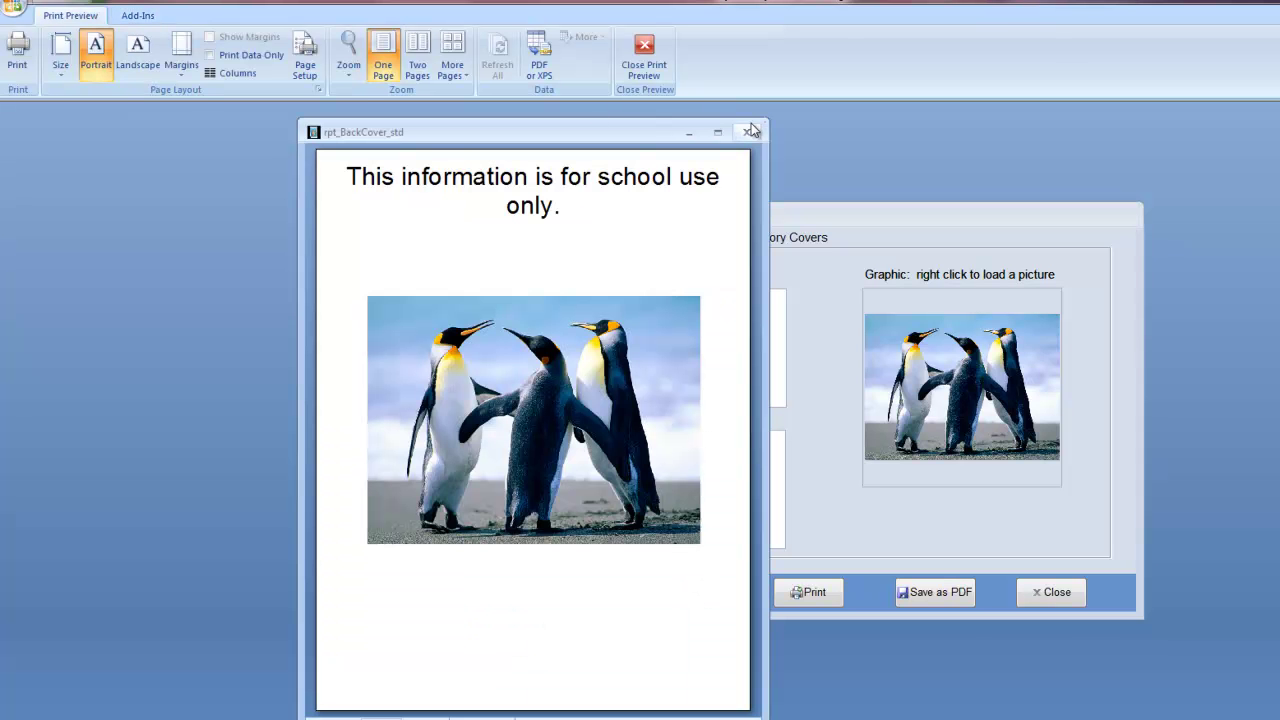
Choose My Documents > report samples > publishing files as the back cover PDF's destination.
left_click(539, 55)
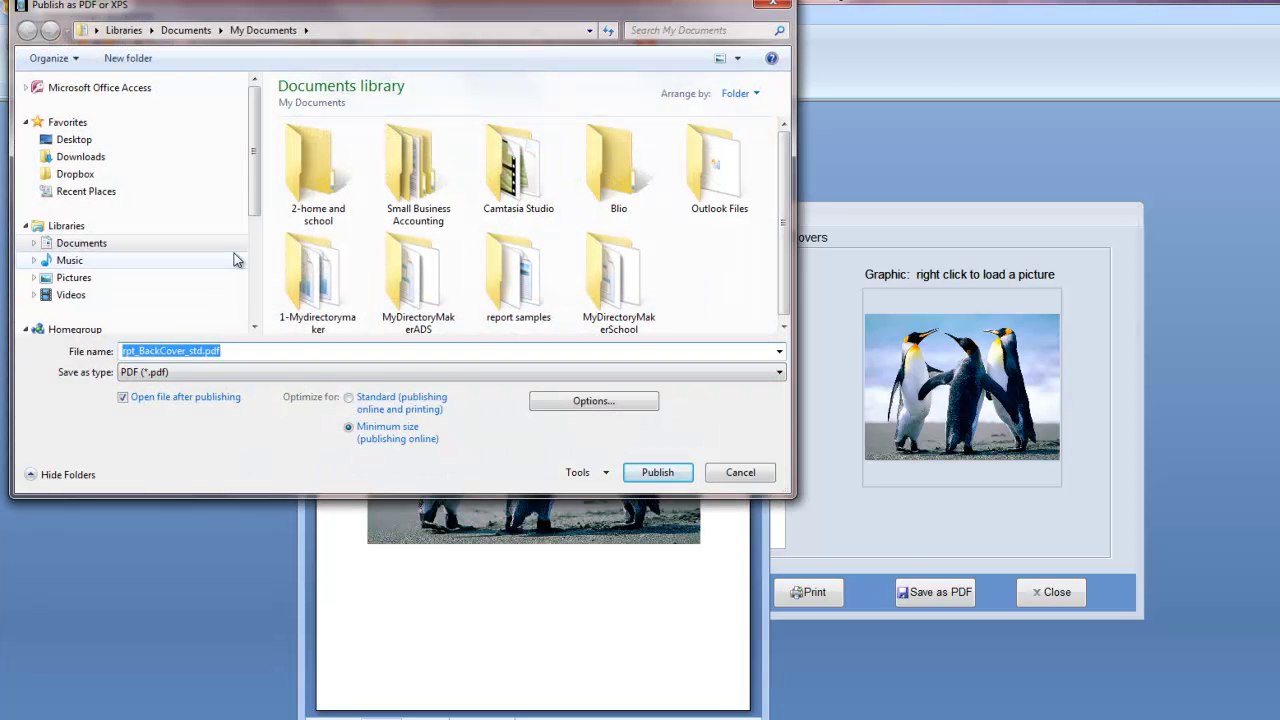
left_click(33, 243)
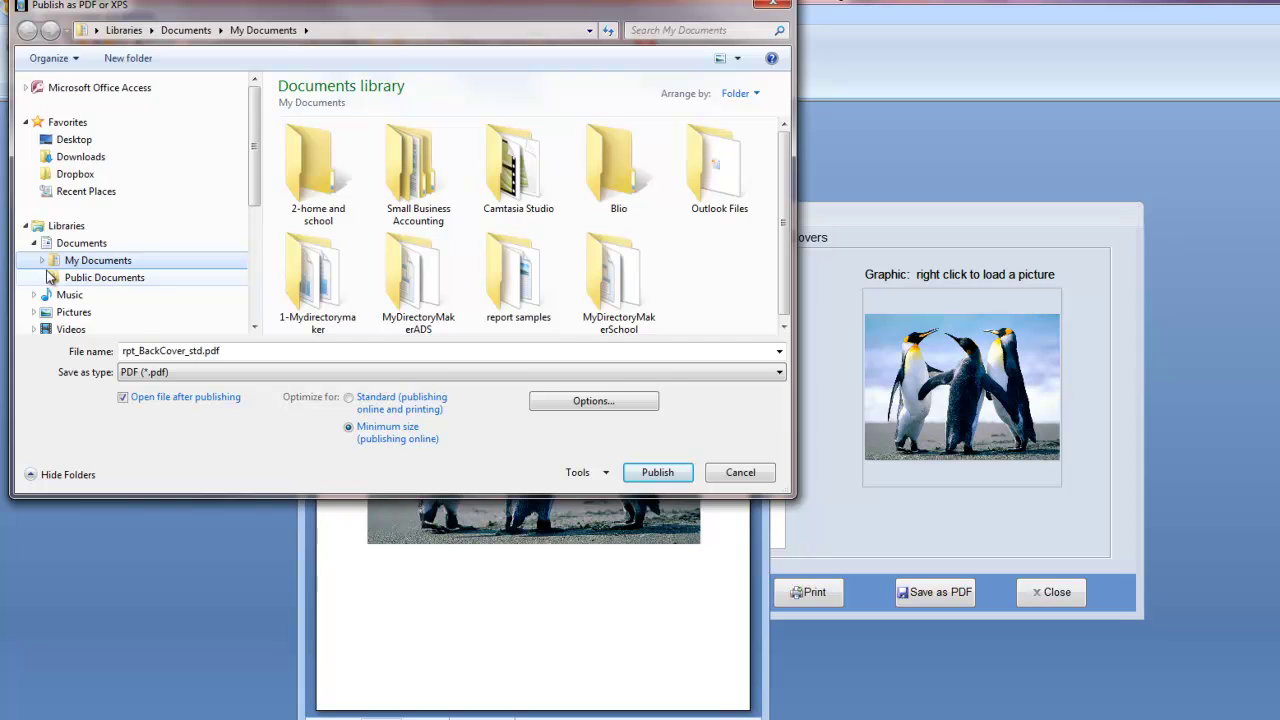
left_click(43, 260)
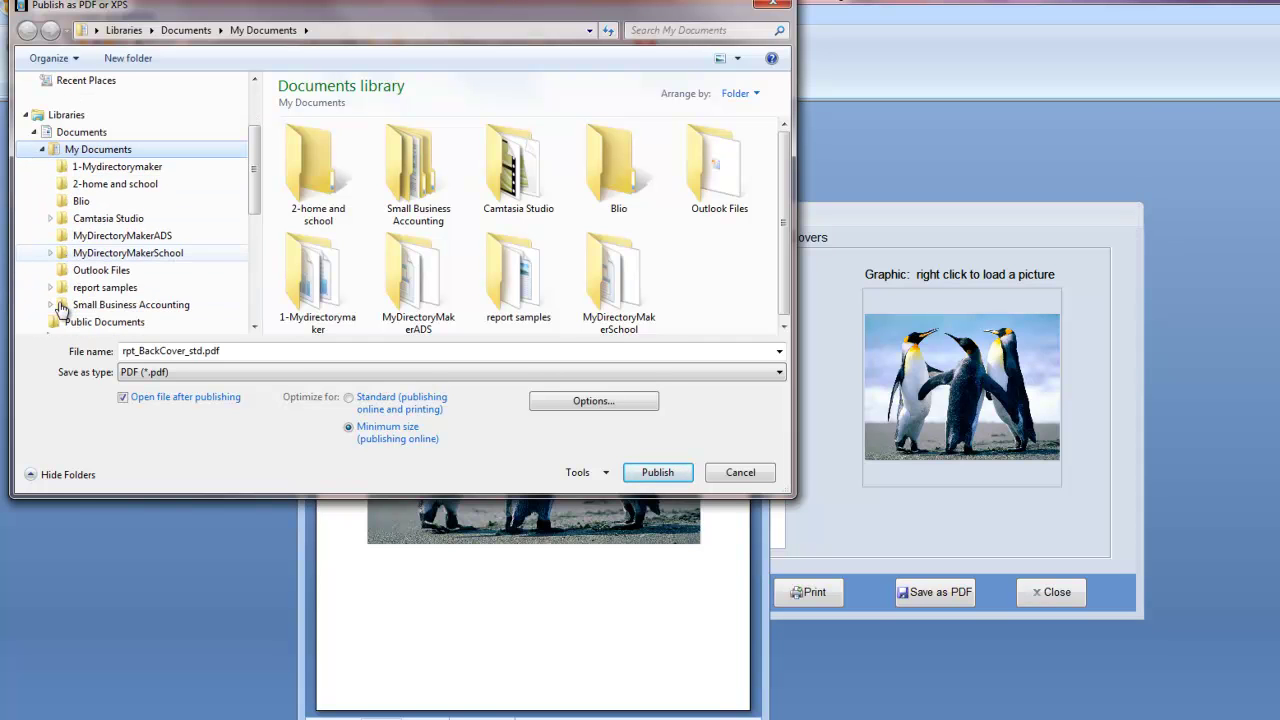
left_click(48, 288)
left_click(108, 305)
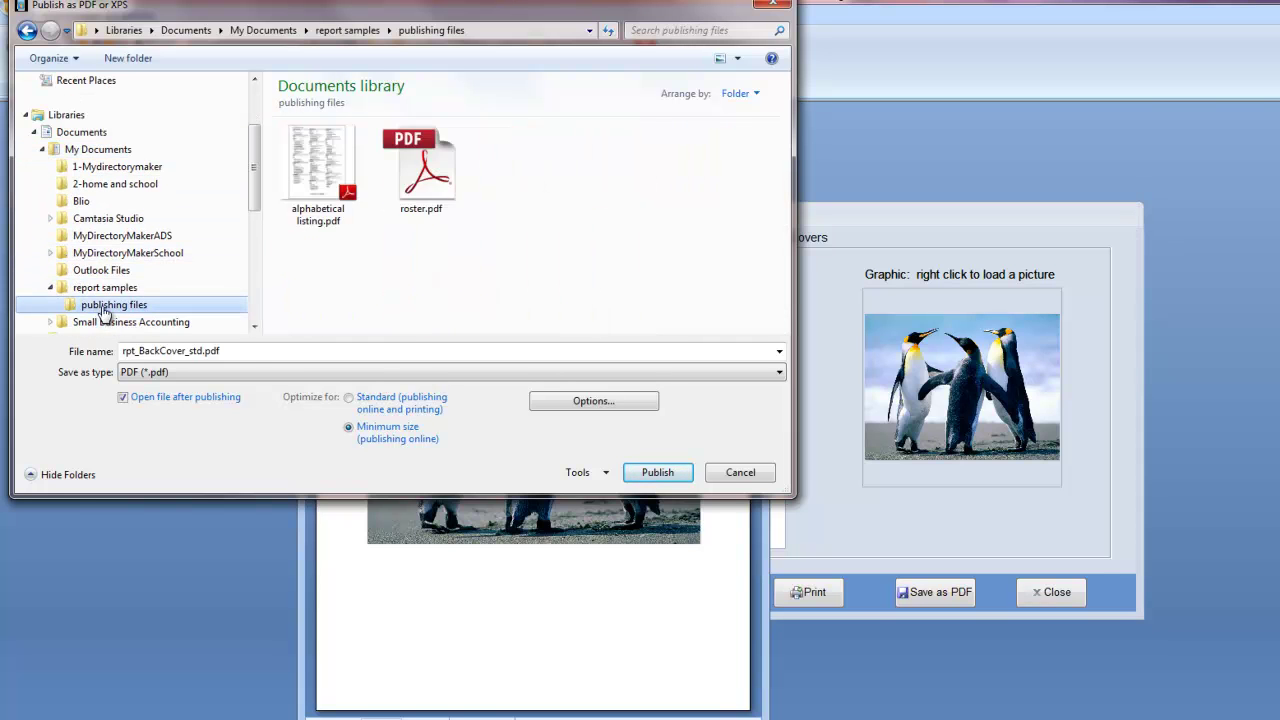
double_click(243, 352)
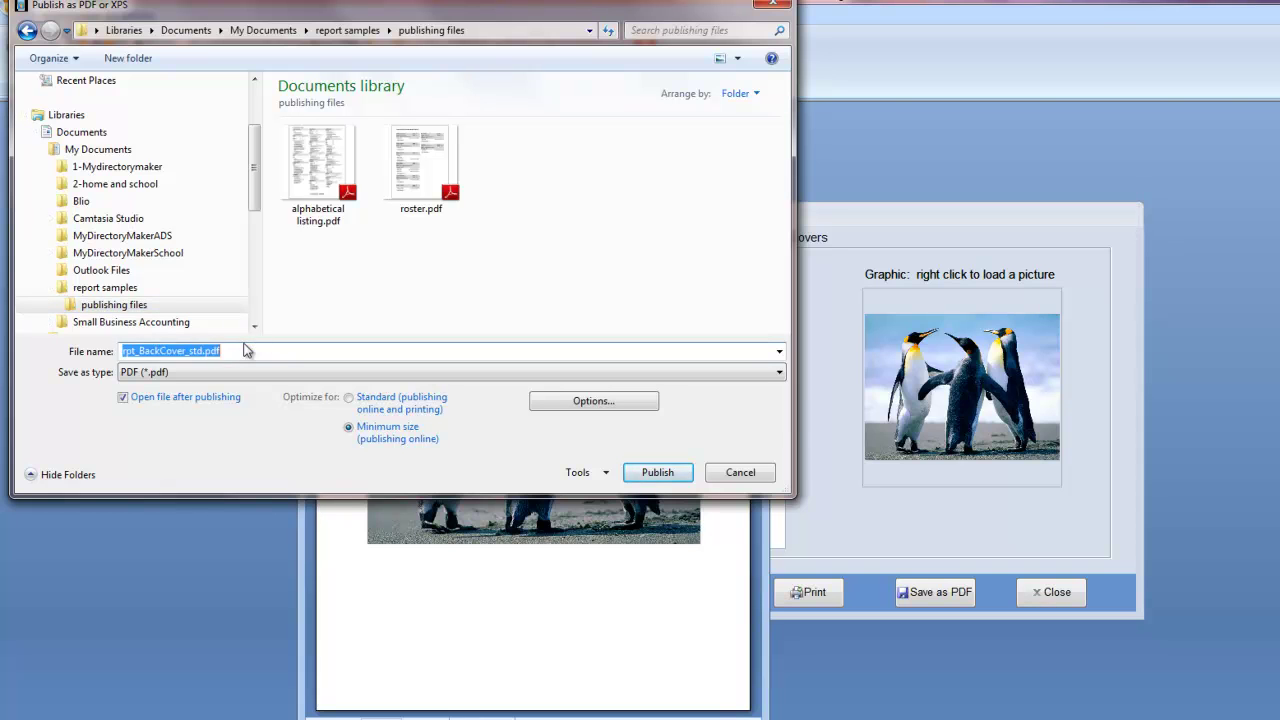
Name it back_cover, optimize for standard printing, and publish the PDF.
type("back_cover")
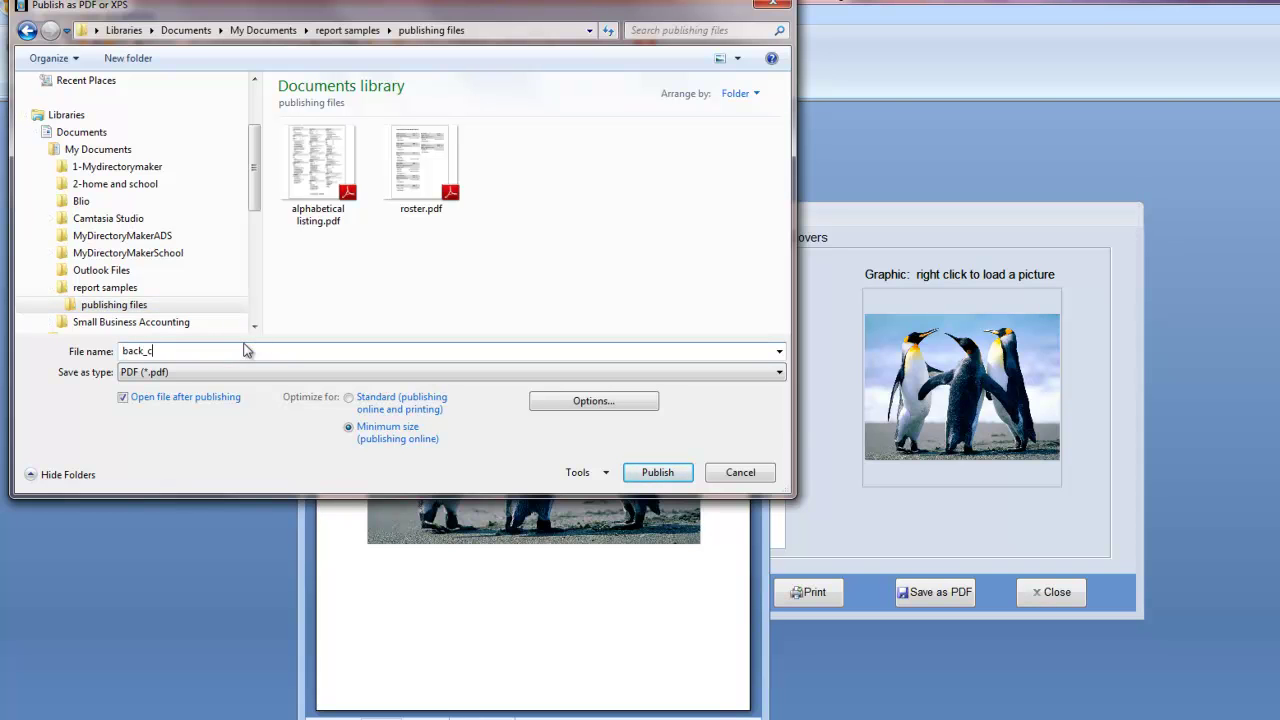
left_click(412, 403)
left_click(658, 474)
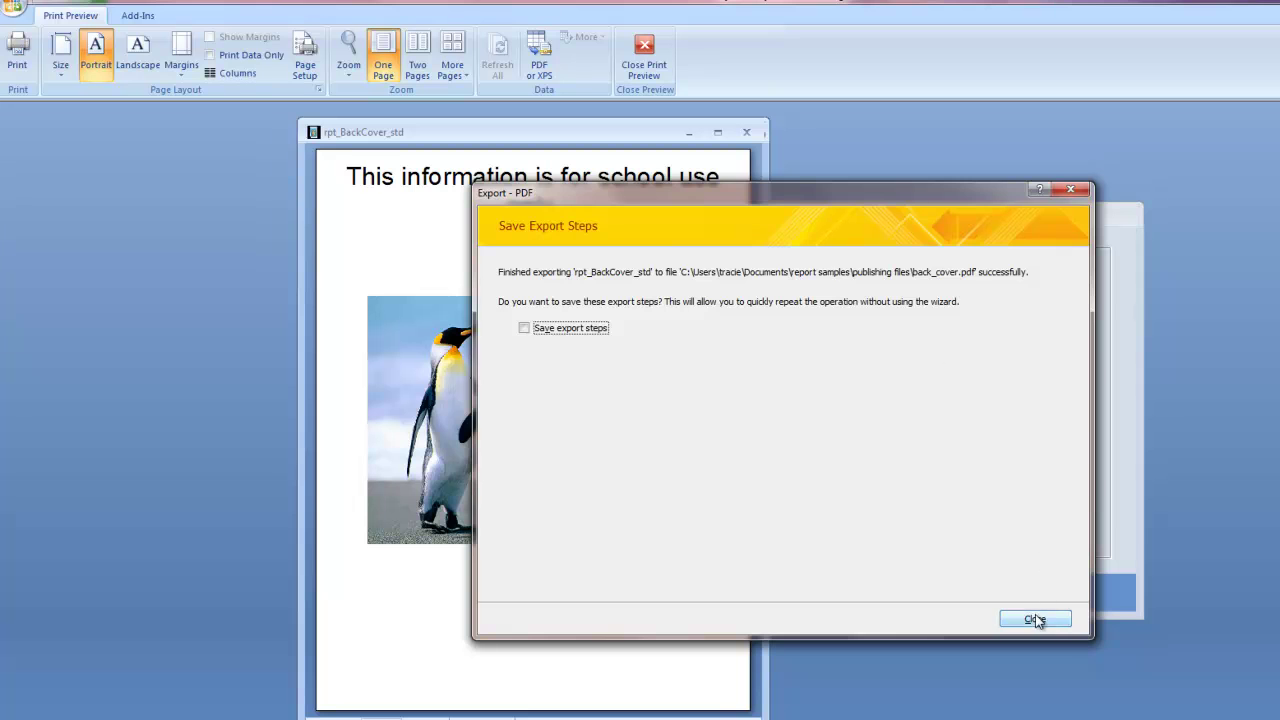
left_click(1036, 618)
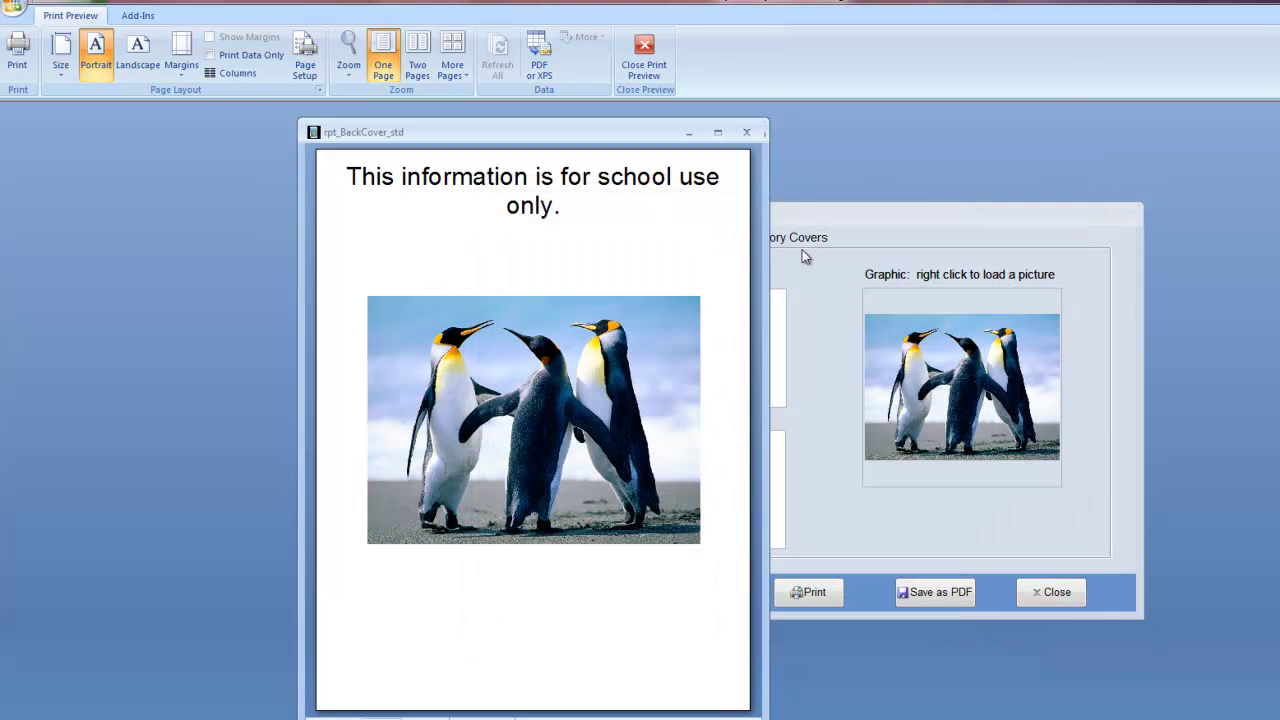
Close the back cover preview and preview the front cover instead.
left_click(746, 132)
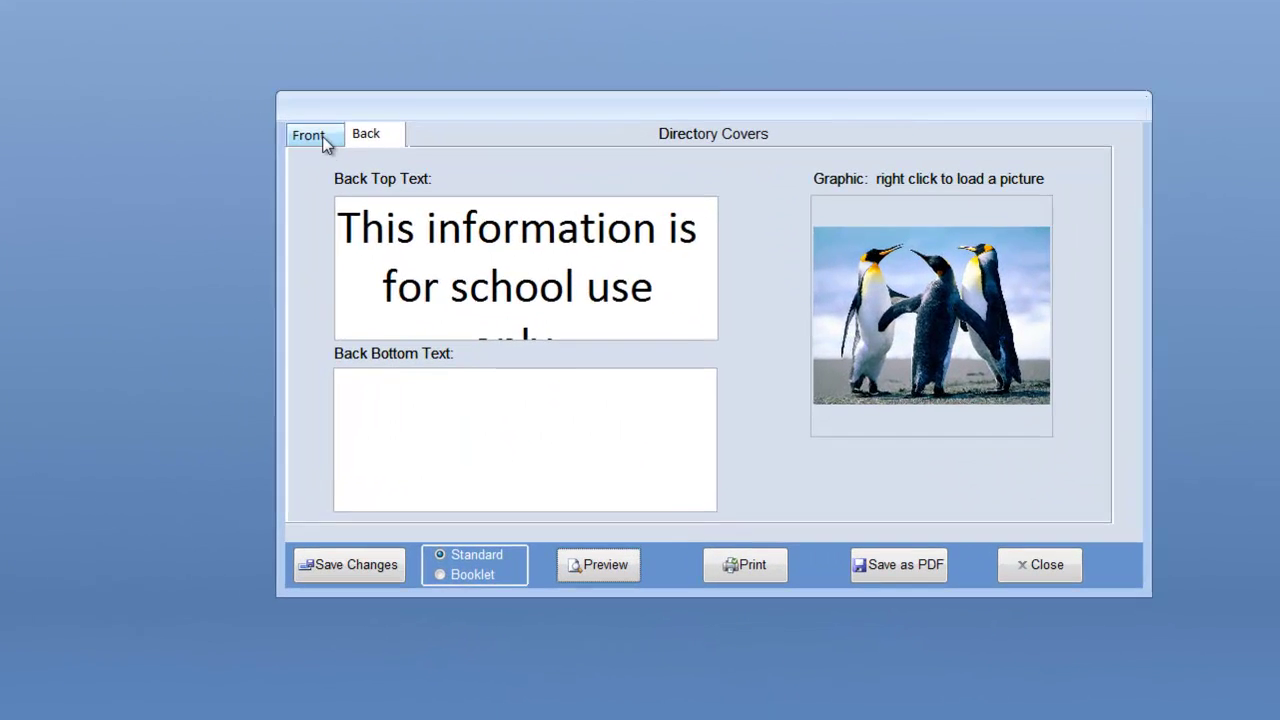
left_click(449, 238)
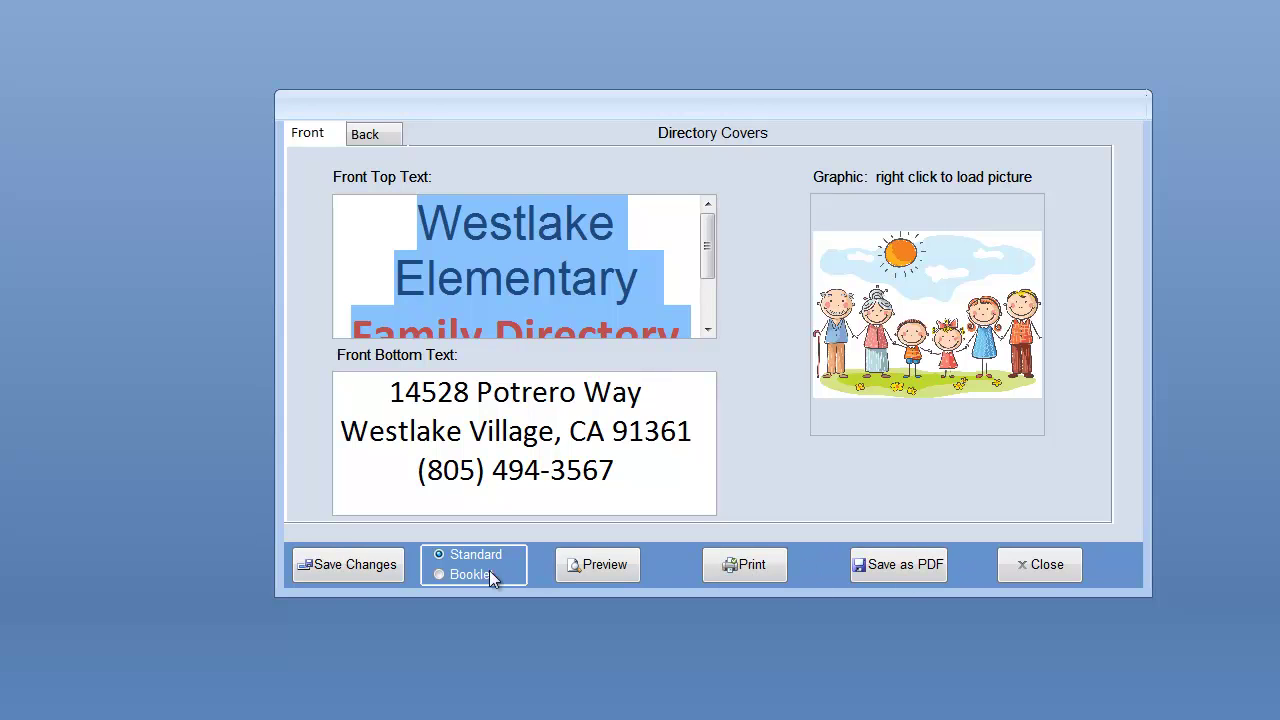
left_click(574, 565)
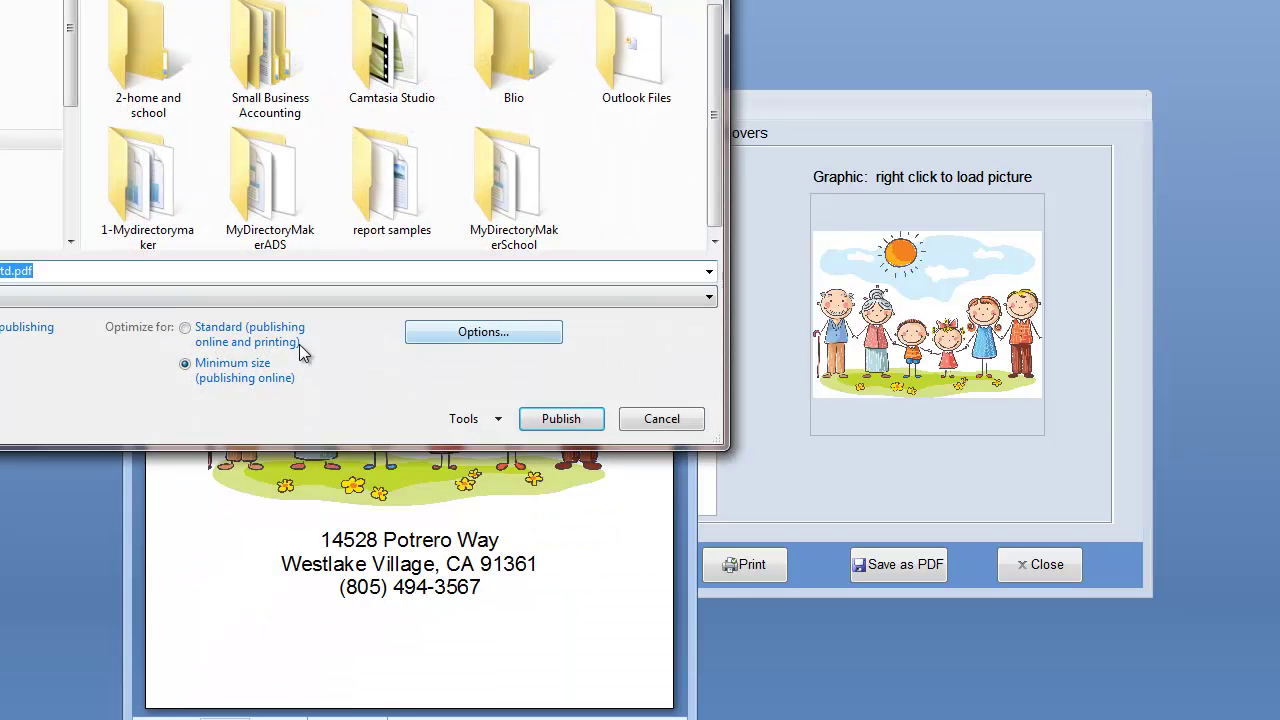
Set standard quality, turn off opening after publishing, and target the publishing files folder.
left_click(231, 345)
left_click(92, 386)
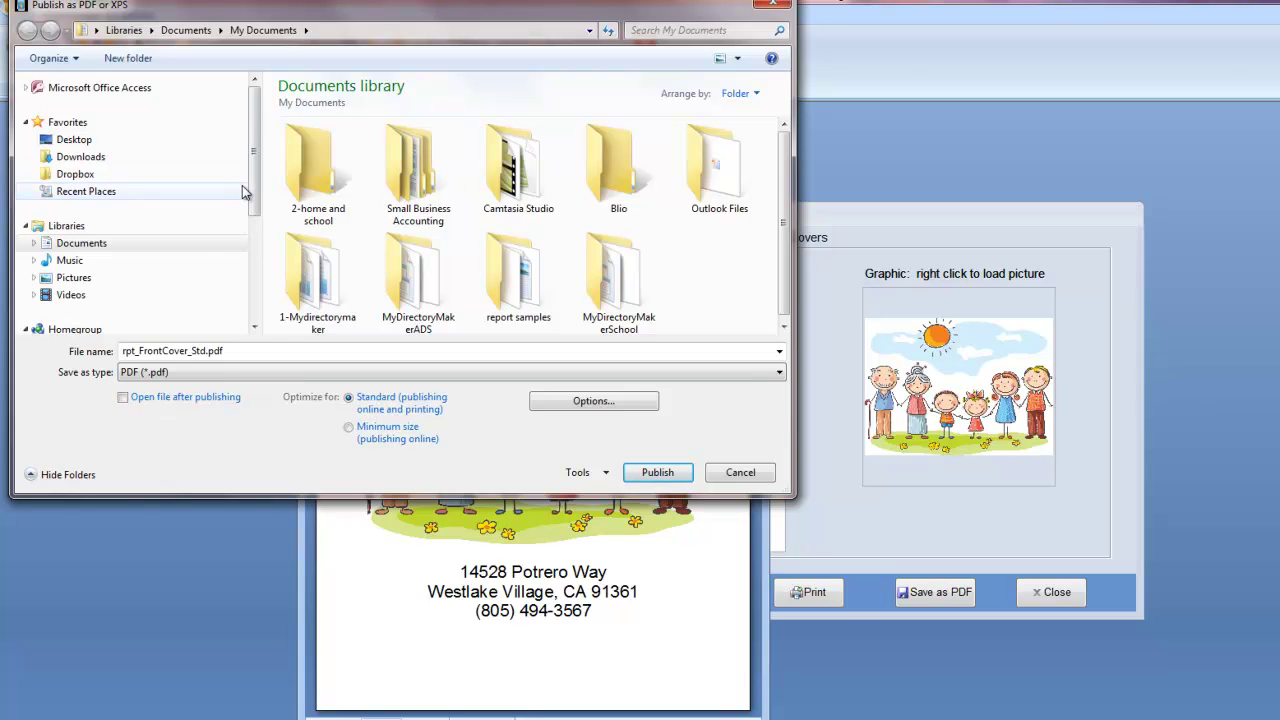
scroll(252, 200, "down", 1)
left_click(34, 180)
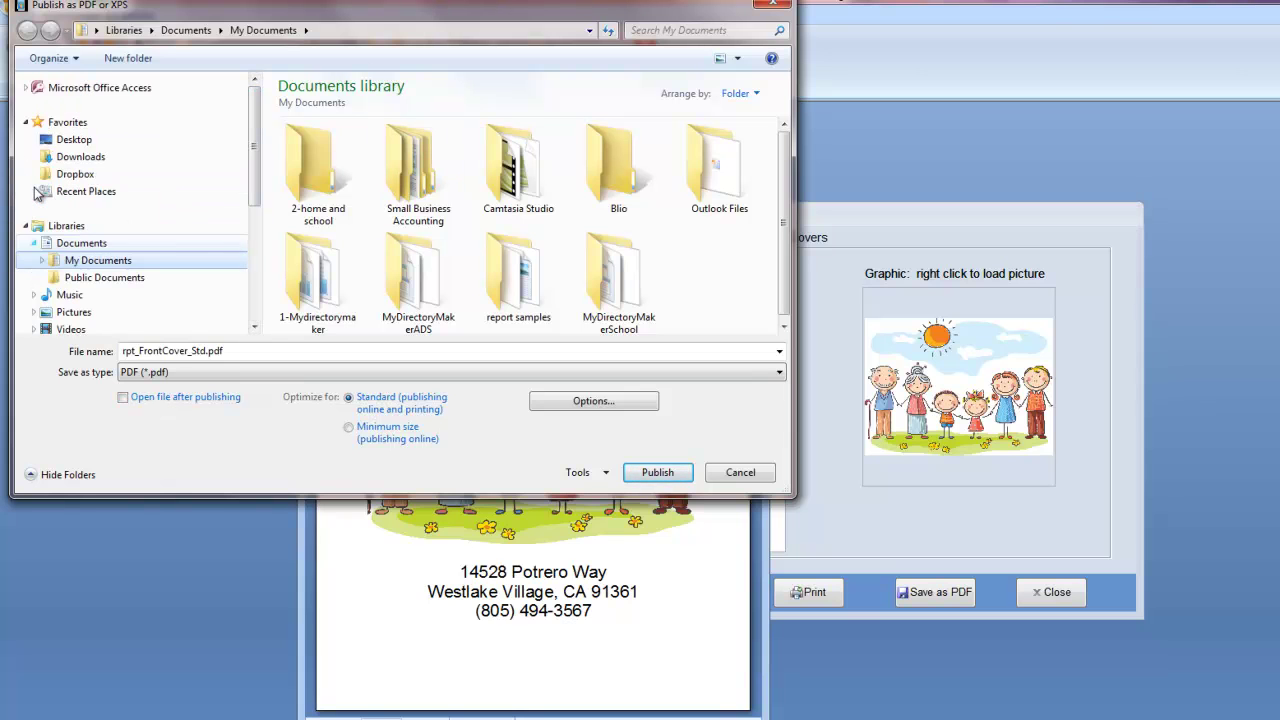
left_click(42, 260)
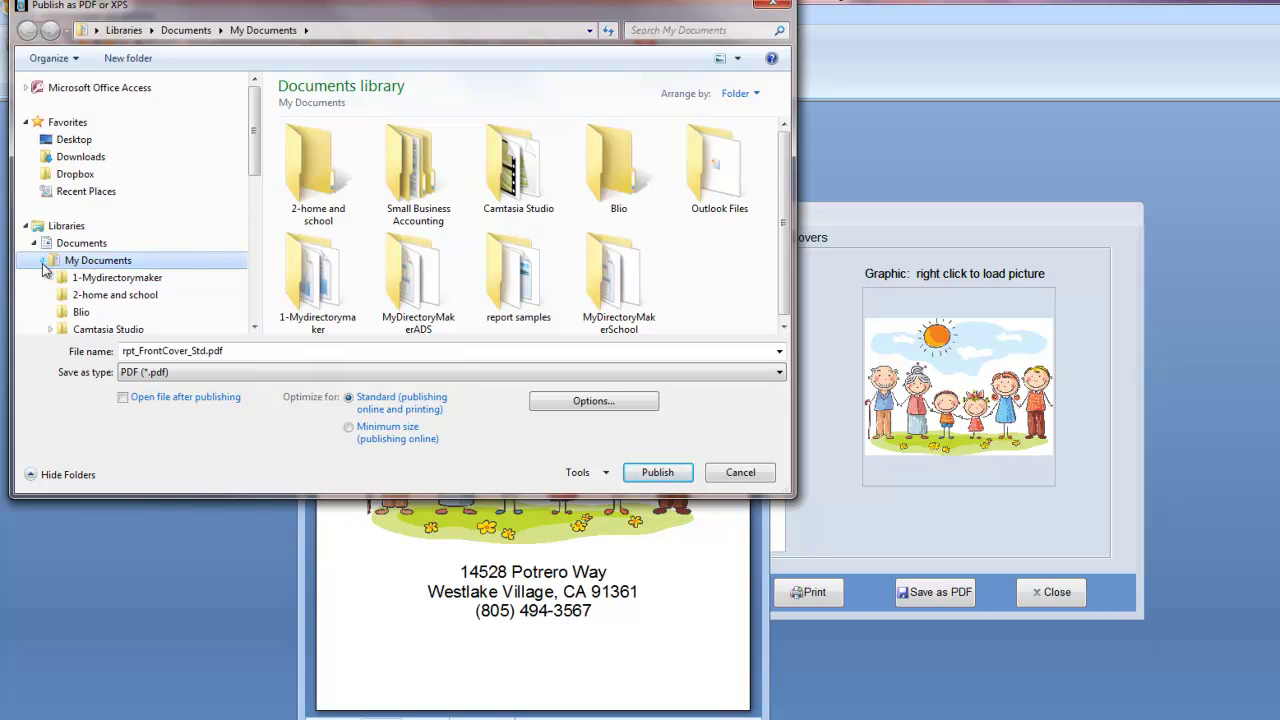
scroll(59, 296, "down", 2)
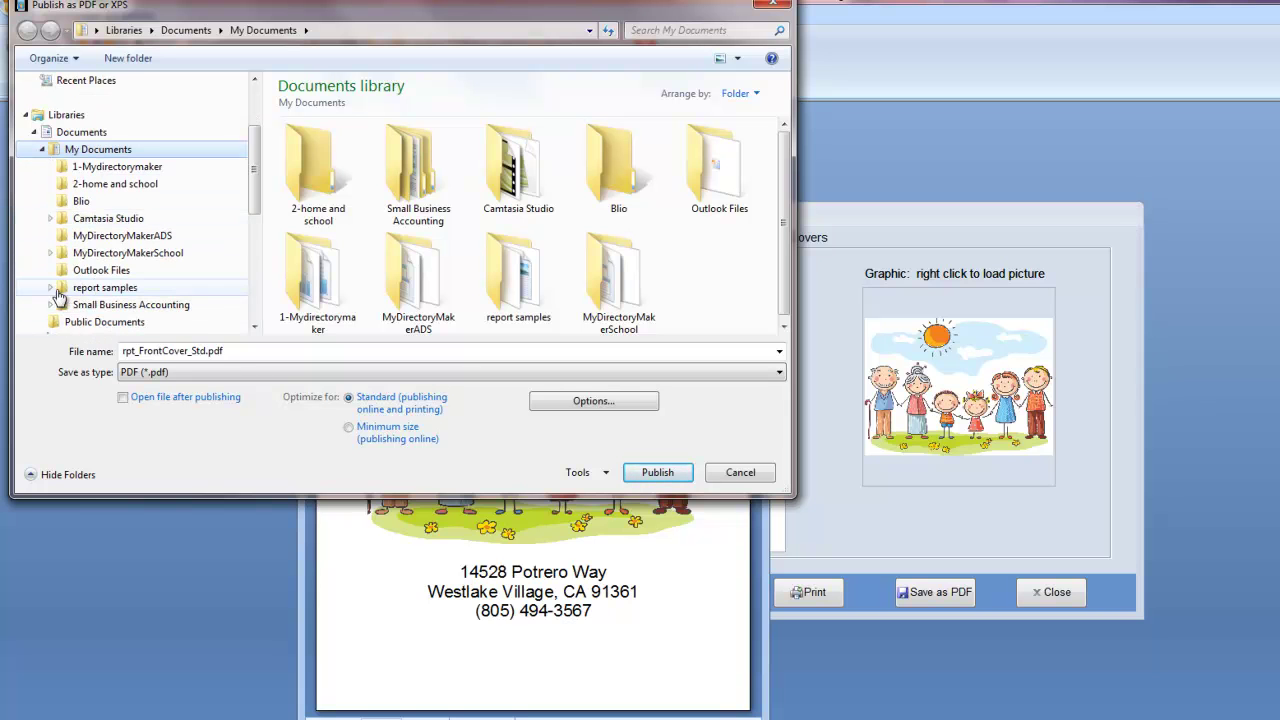
left_click(50, 287)
left_click(100, 304)
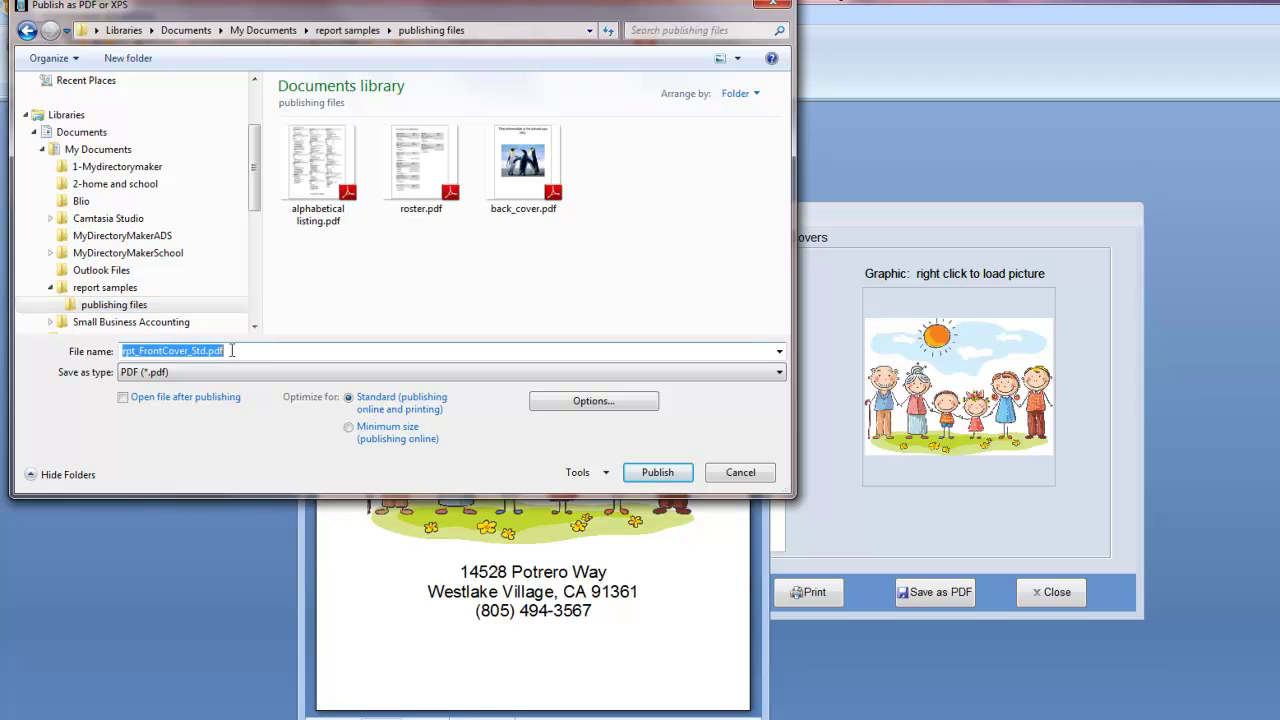
Publish the front cover as front cover.pdf and close its preview.
type("fro")
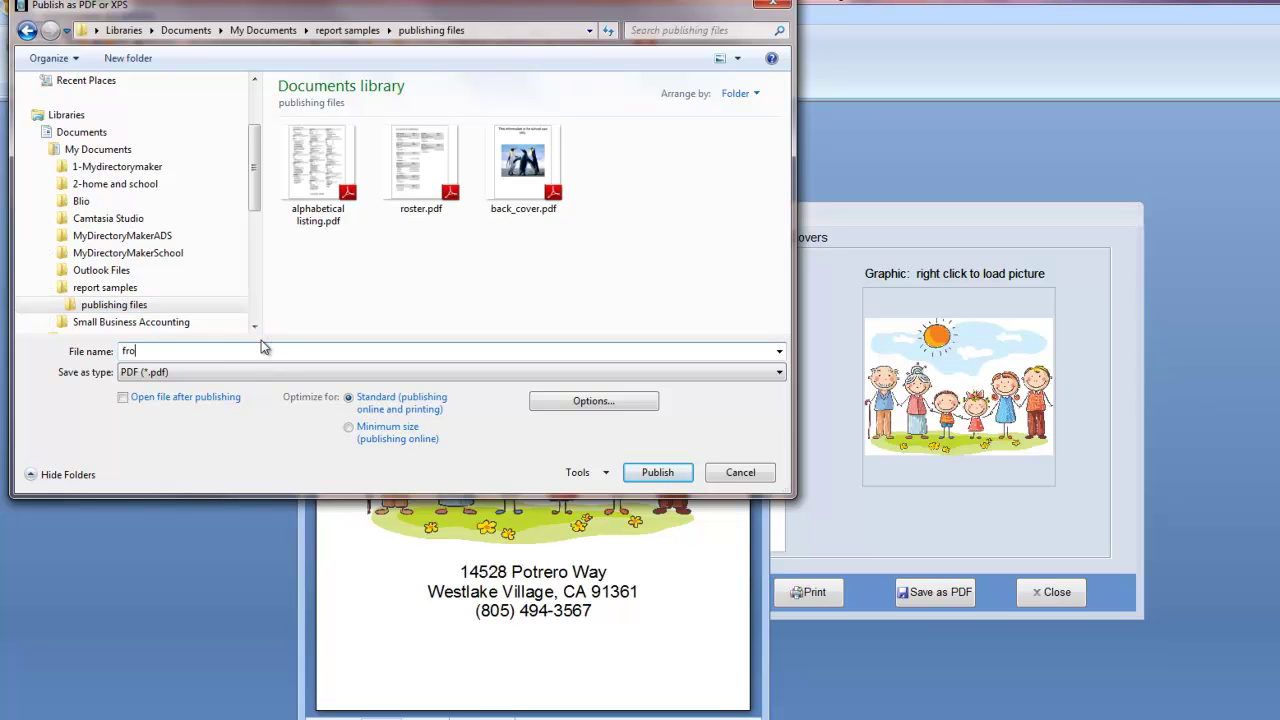
type("nt cover")
left_click(669, 476)
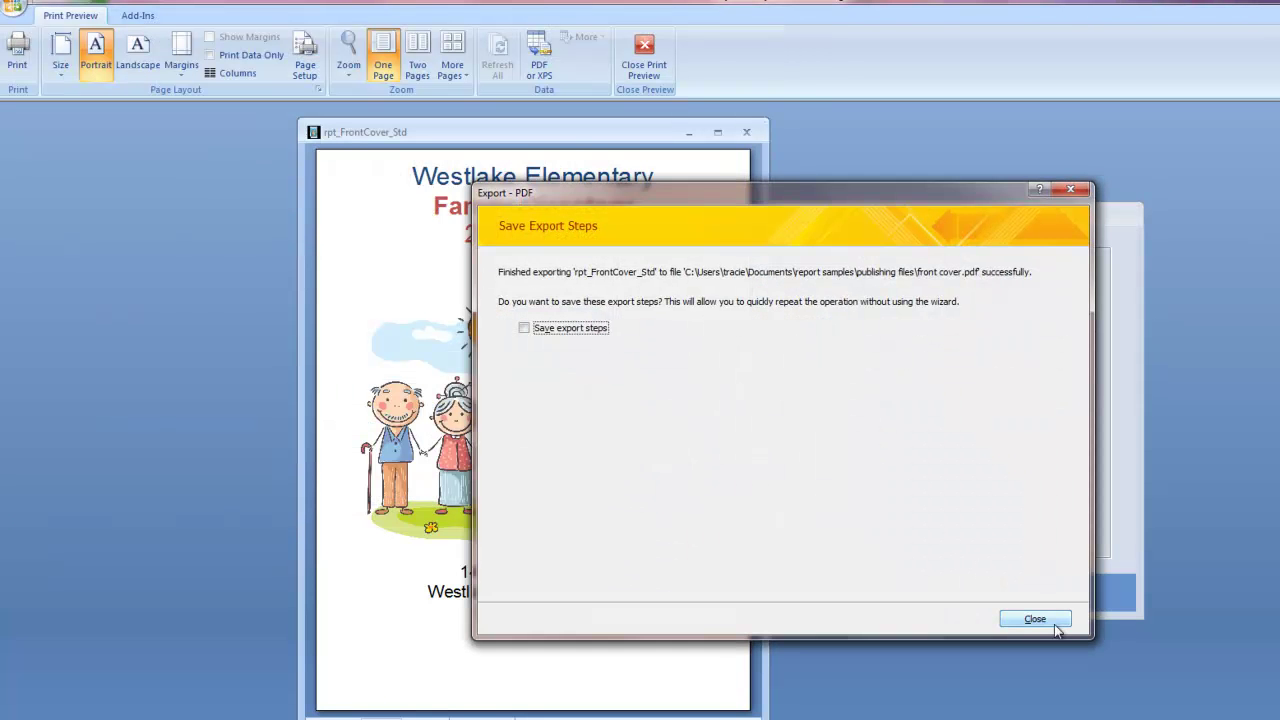
left_click(1056, 625)
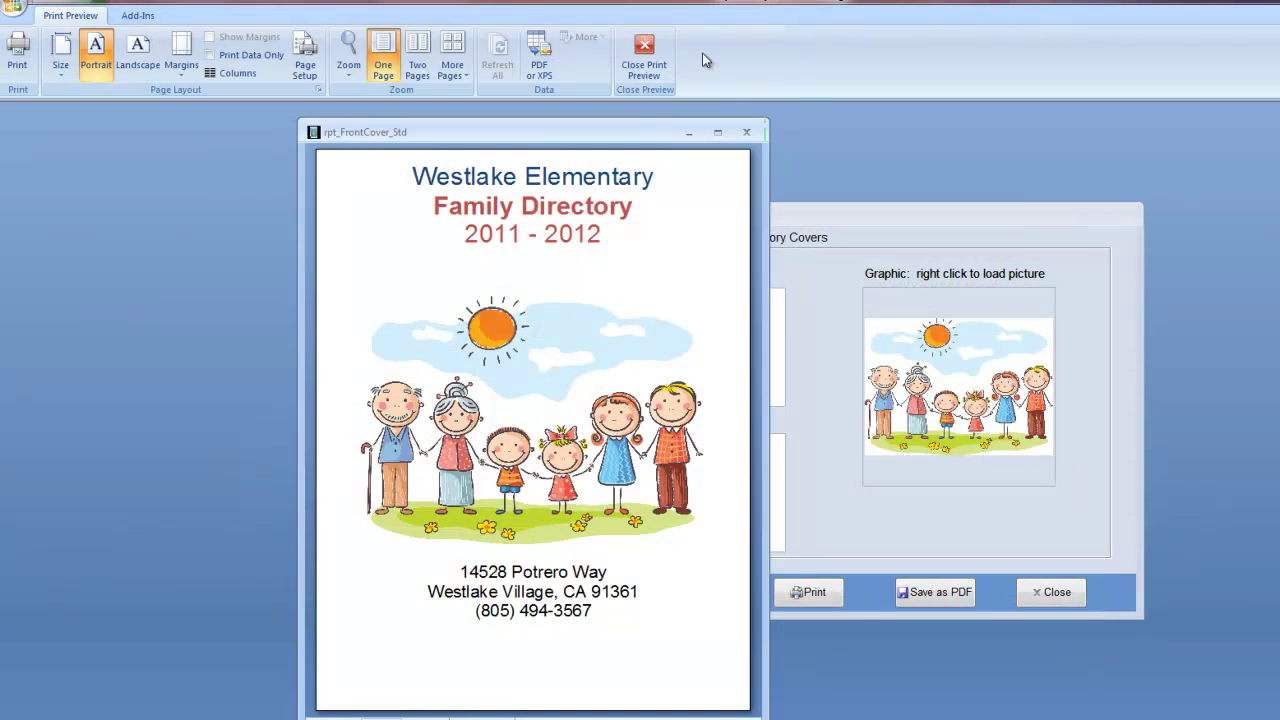
left_click(748, 134)
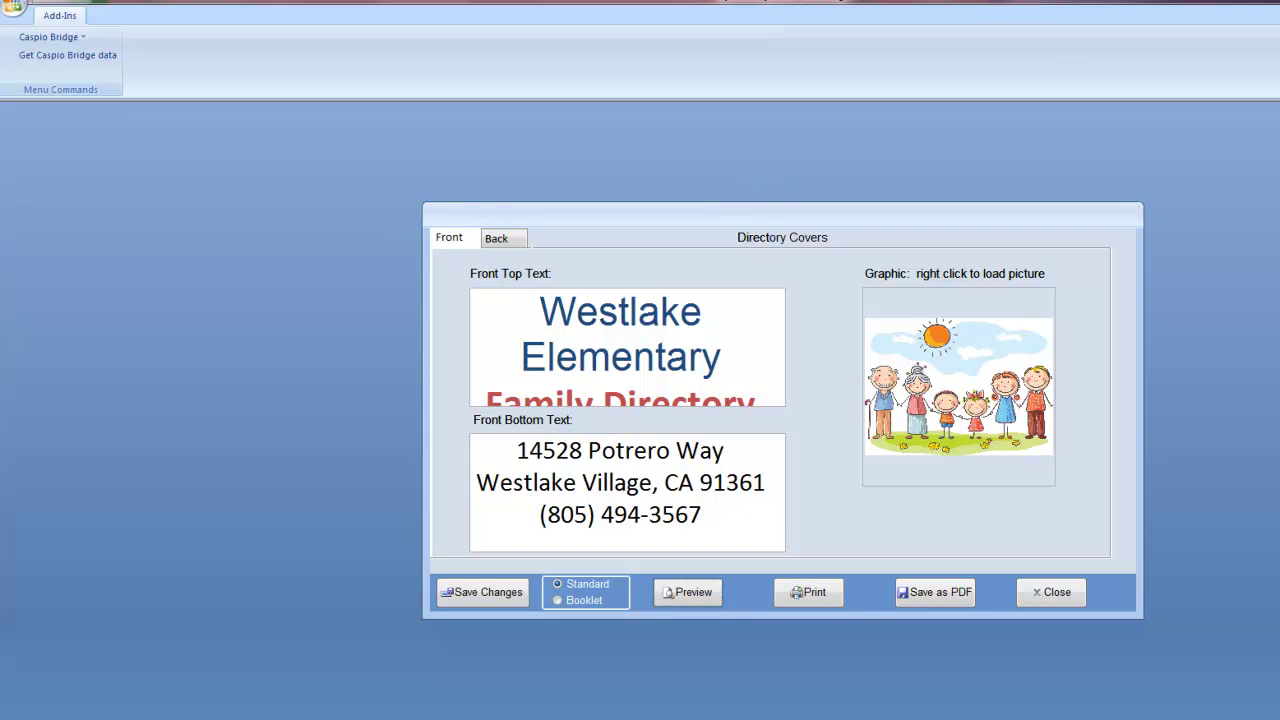
Bring information pages.docx to the front in Word and scroll through it to review.
mouse_move(622, 716)
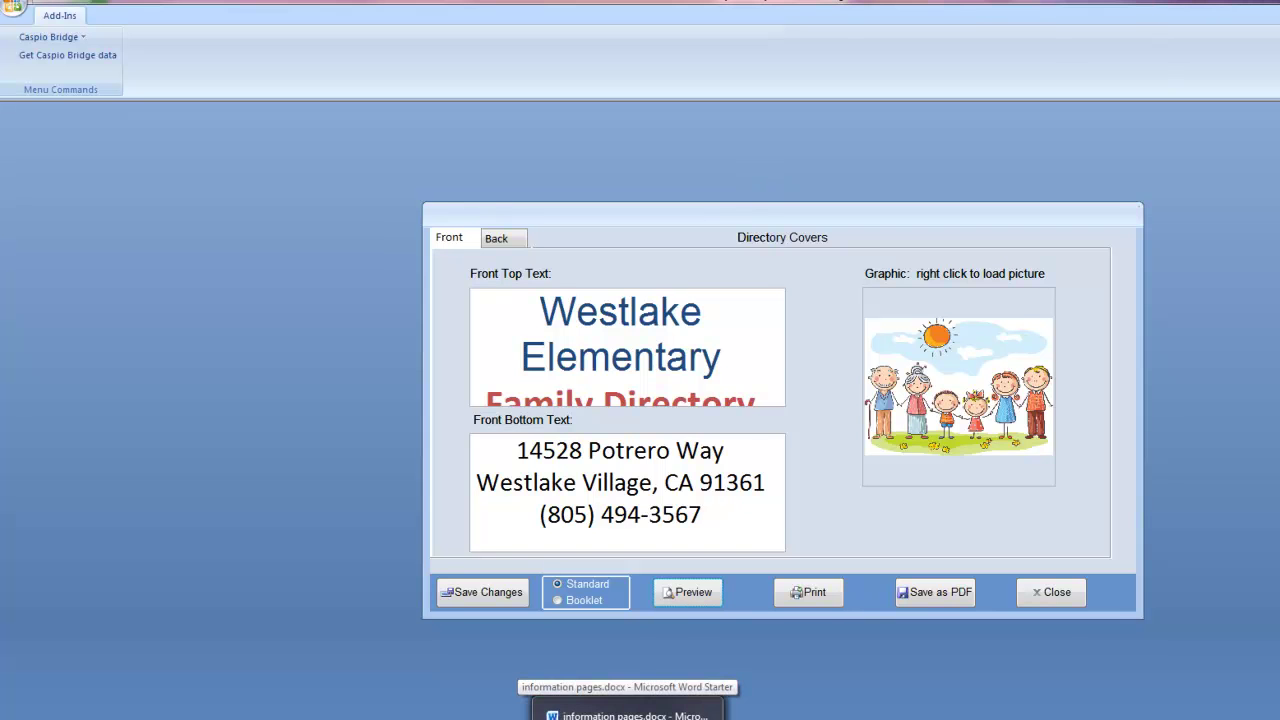
left_click(622, 710)
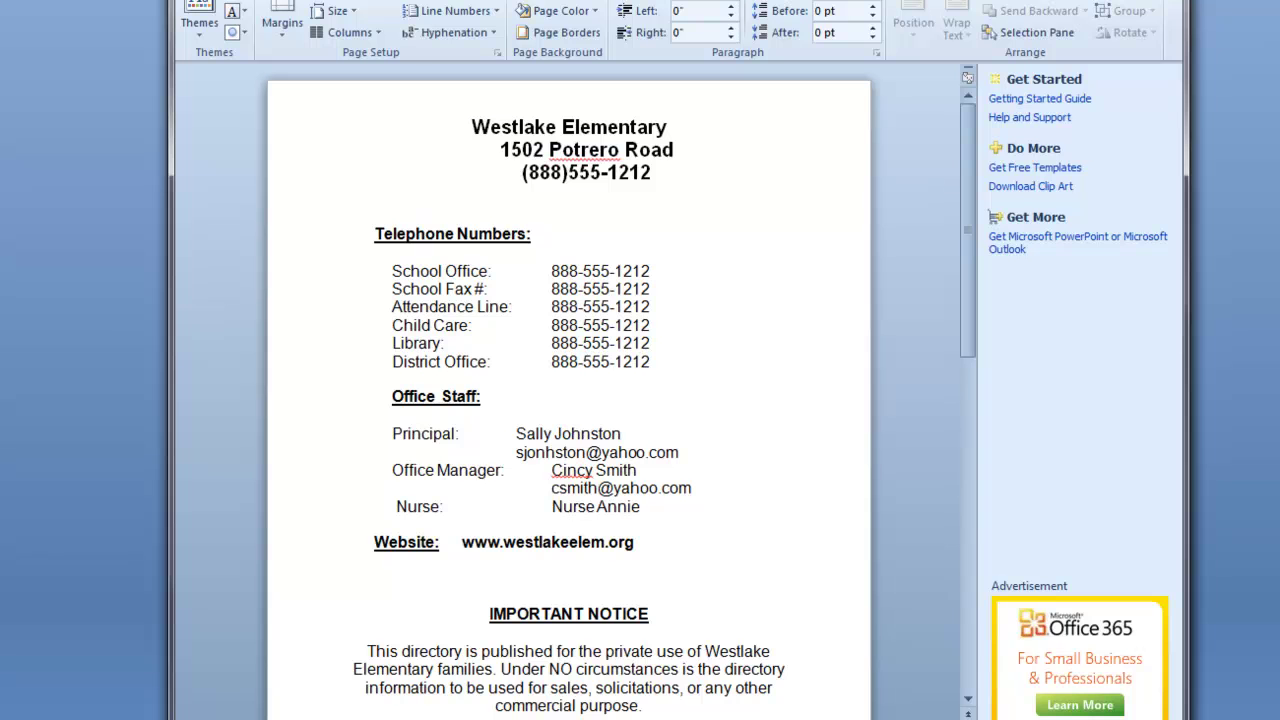
scroll(563, 387, "down", 6)
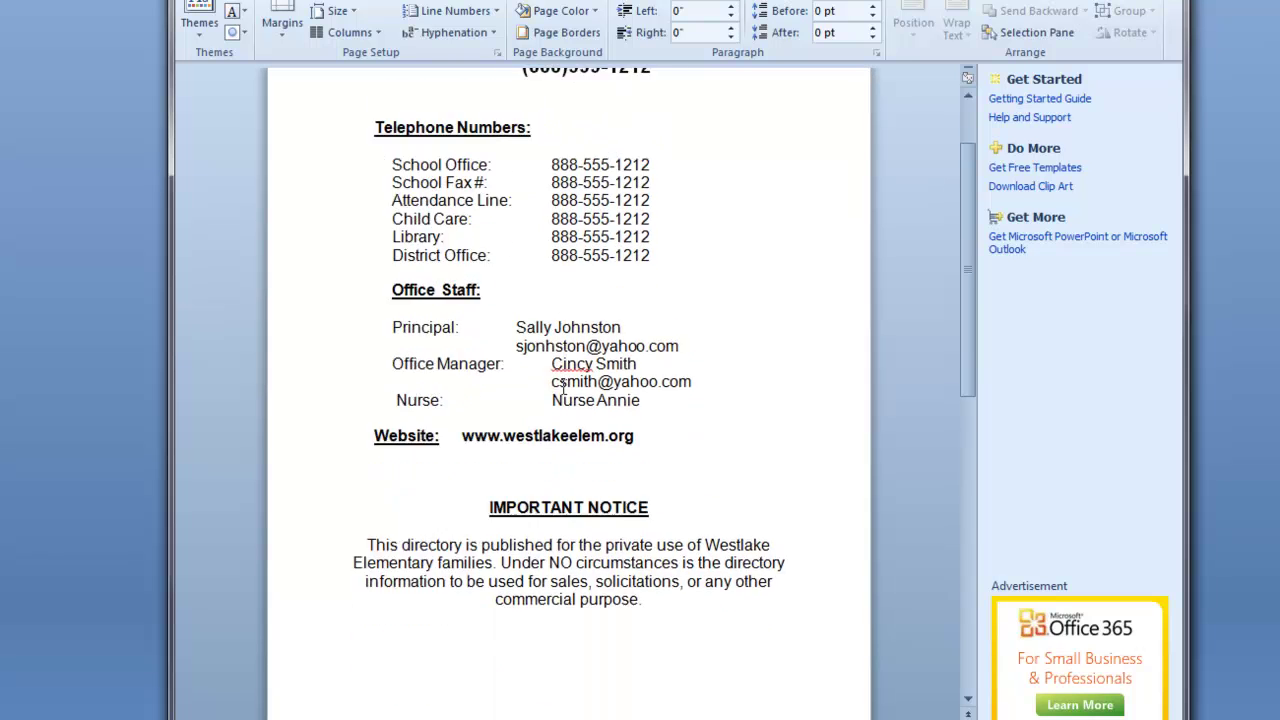
scroll(563, 387, "down", 1)
scroll(563, 387, "up", 7)
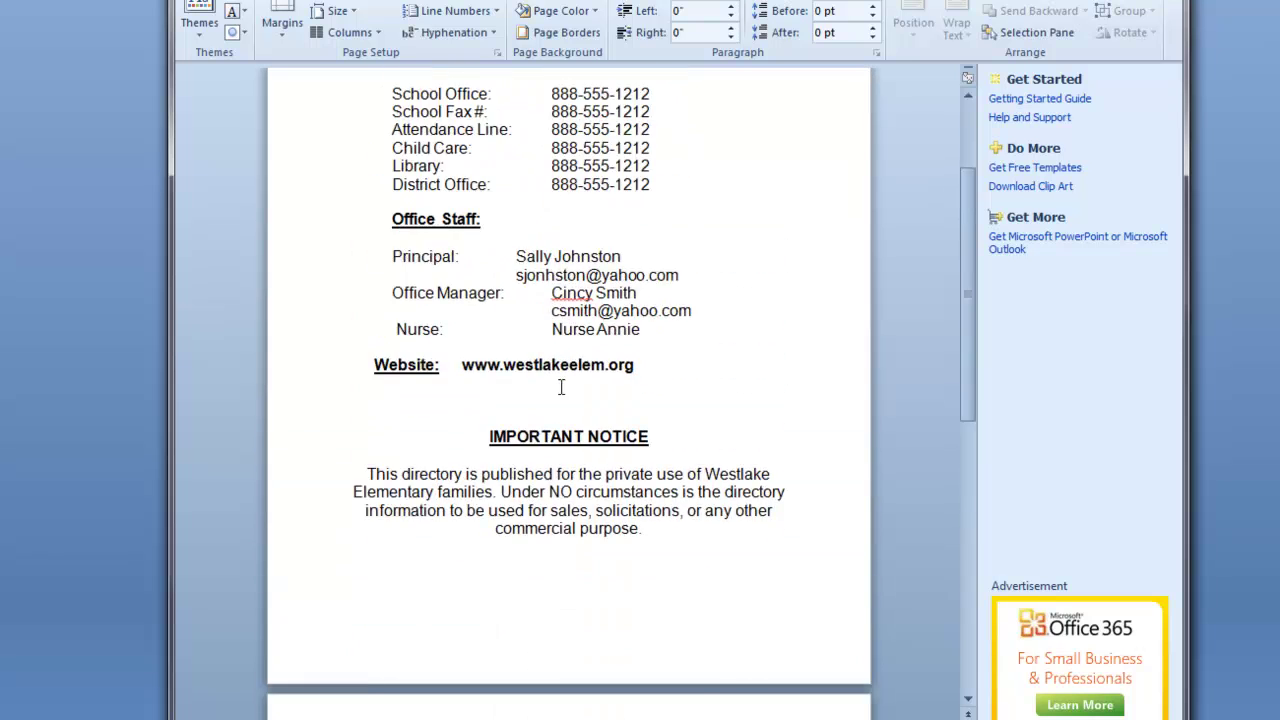
scroll(634, 258, "down", 11)
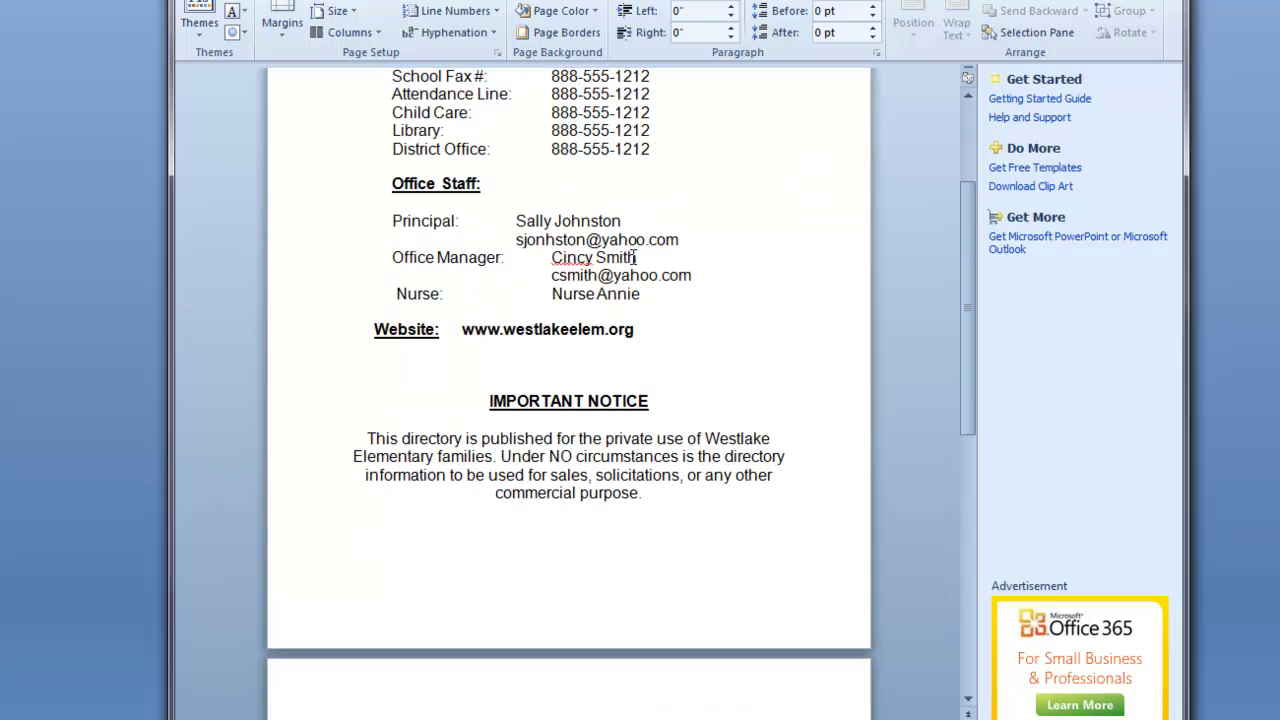
scroll(633, 258, "up", 5)
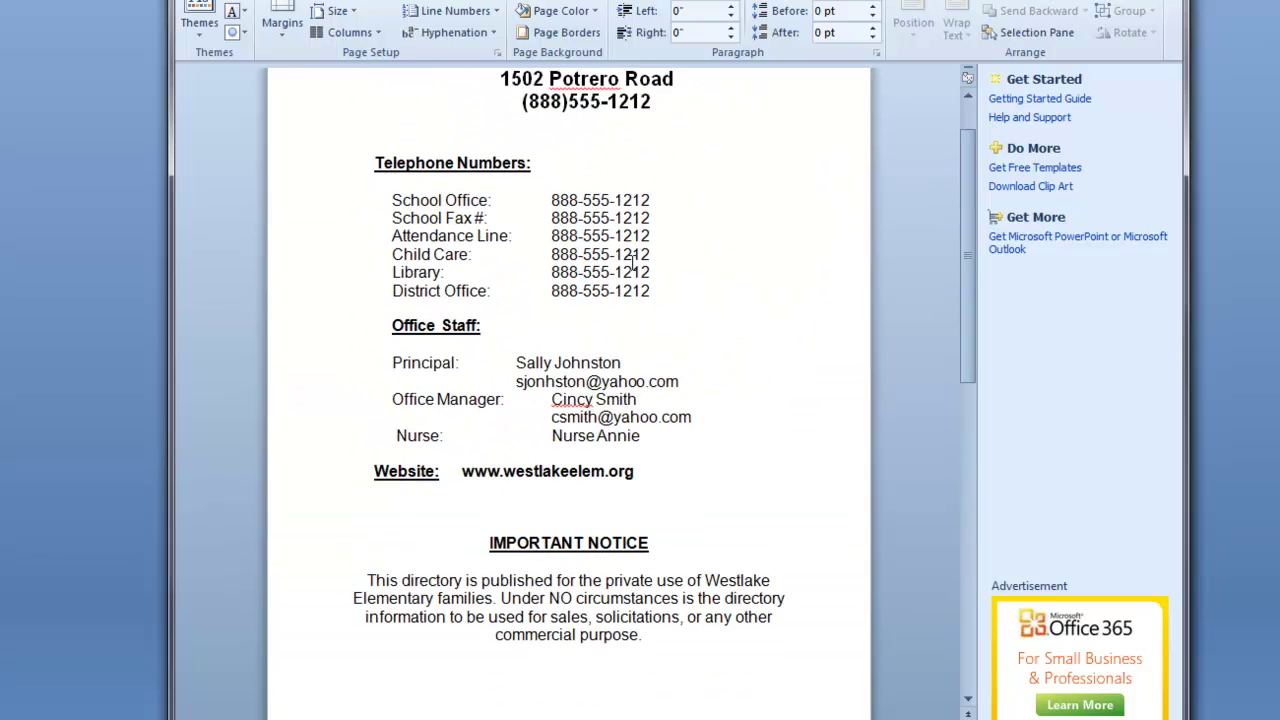
scroll(632, 262, "up", 2)
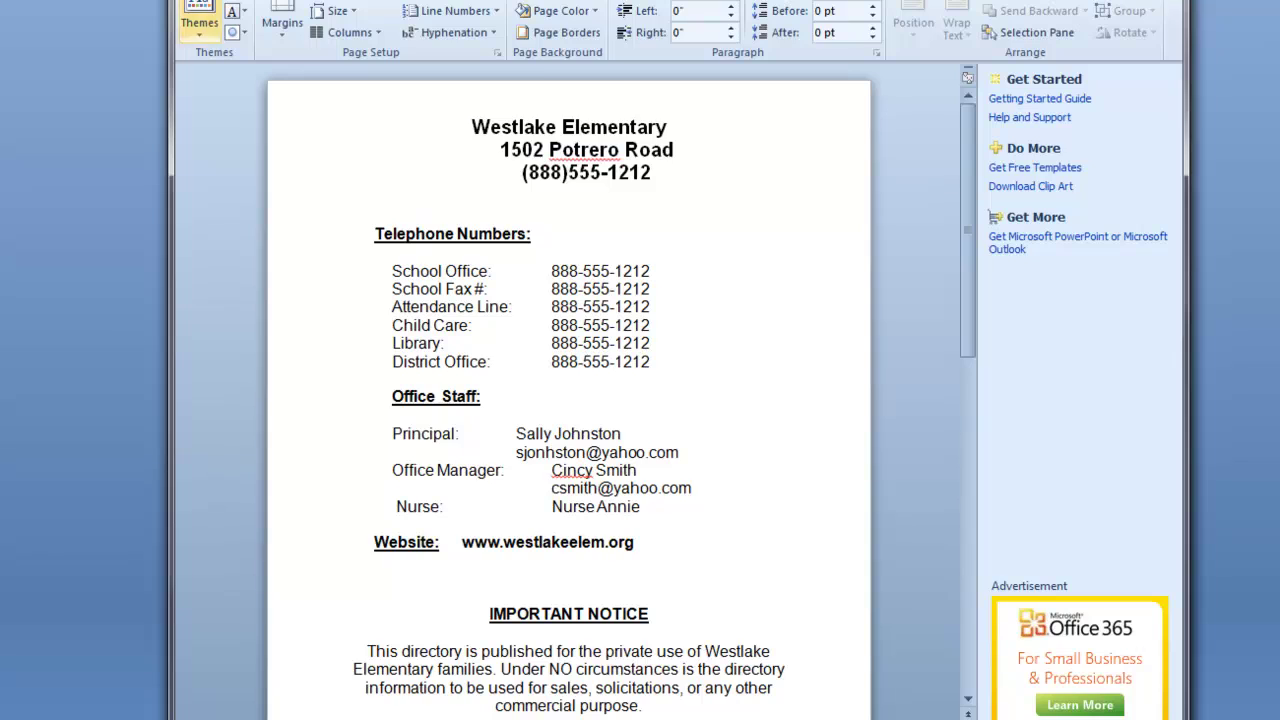
left_click(219, 1)
Start a Save As with PDF chosen as the output format.
left_click(236, 23)
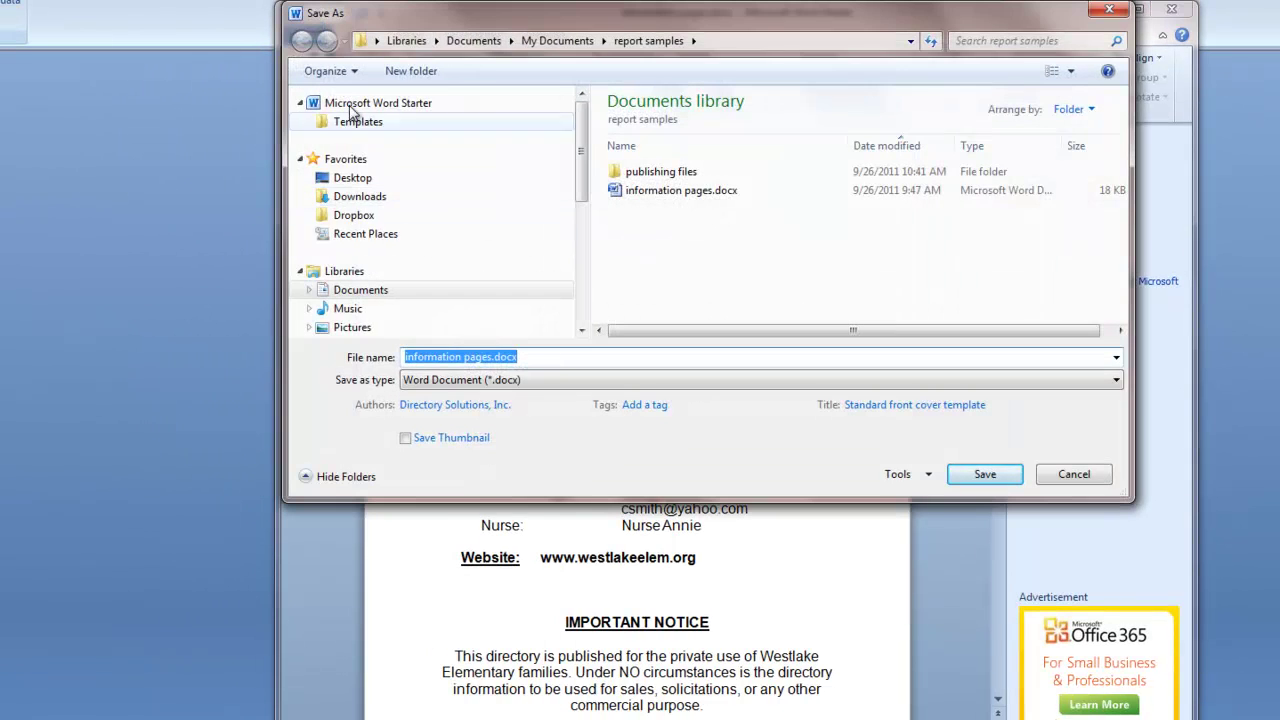
left_click(550, 380)
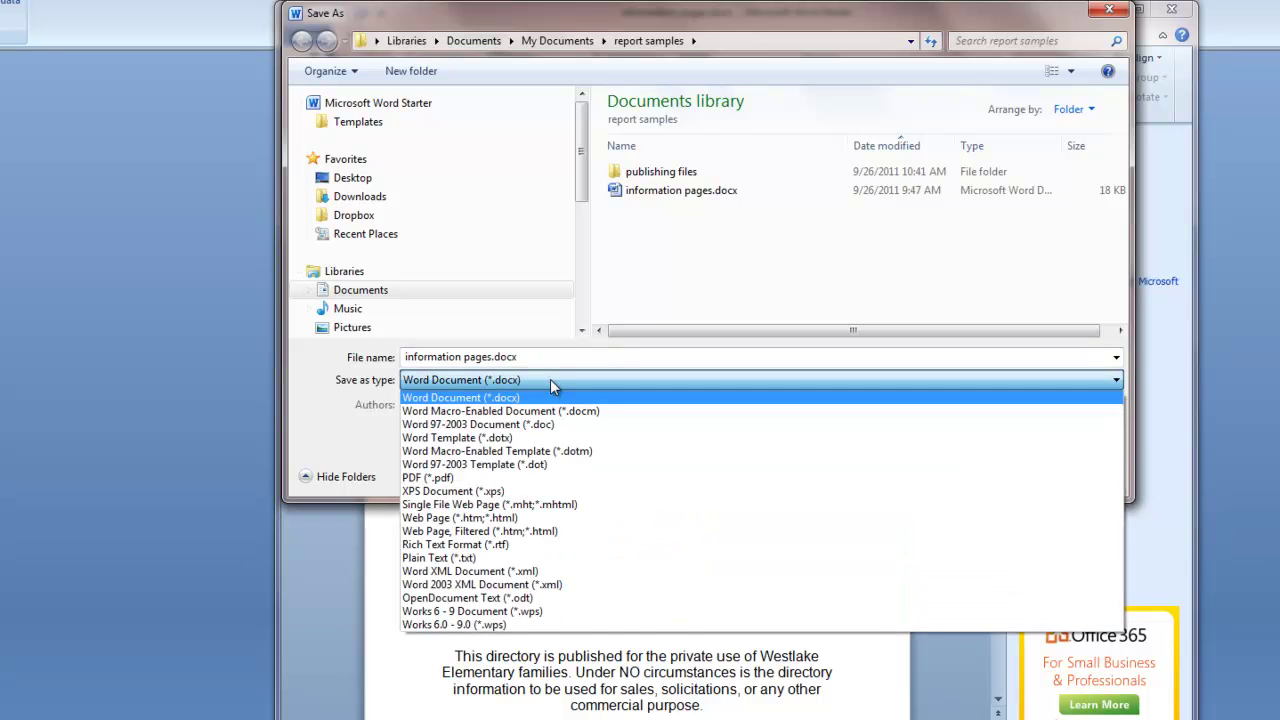
left_click(519, 480)
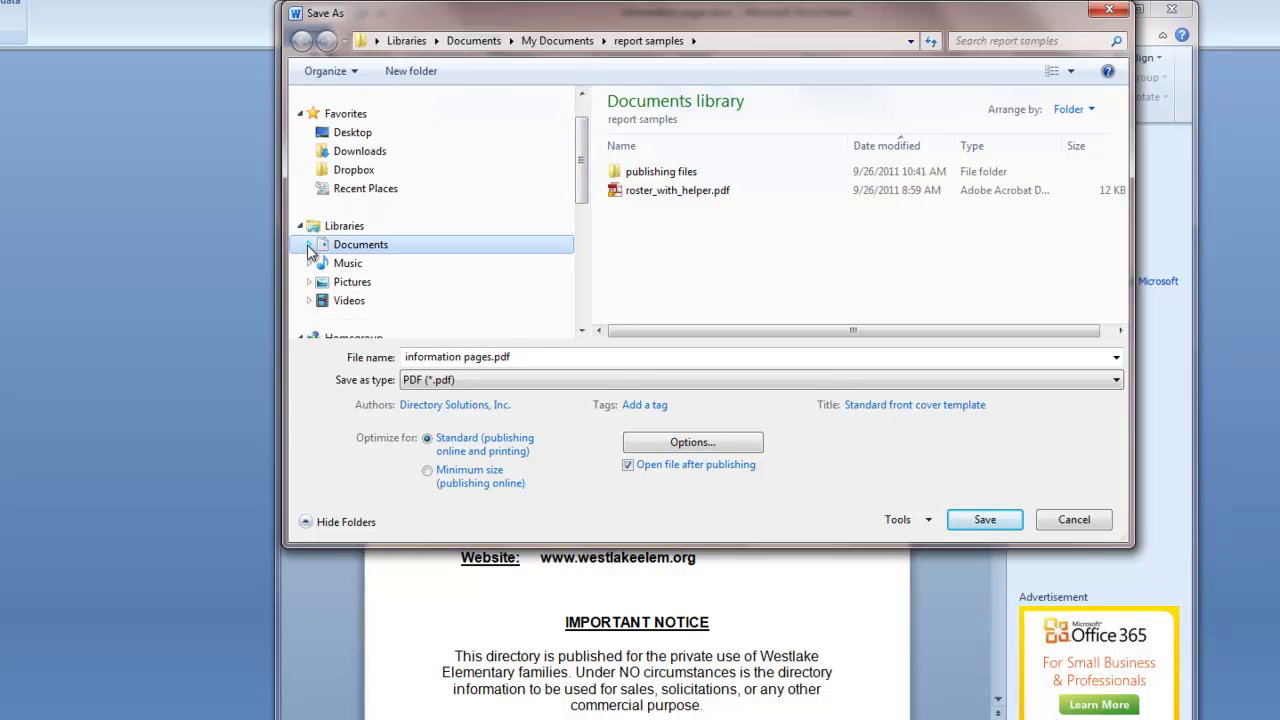
Save information pages.pdf into report samples > publishing files without opening it afterwards.
left_click_drag(581, 172, 581, 218)
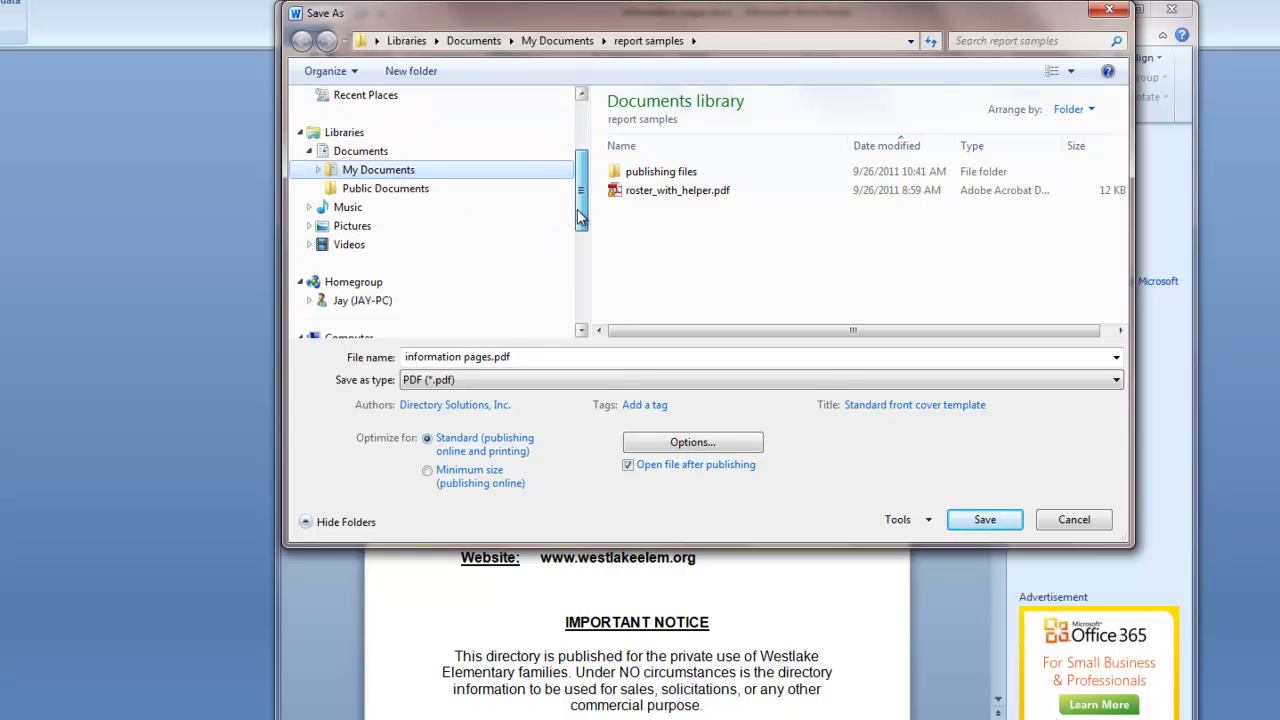
left_click(317, 171)
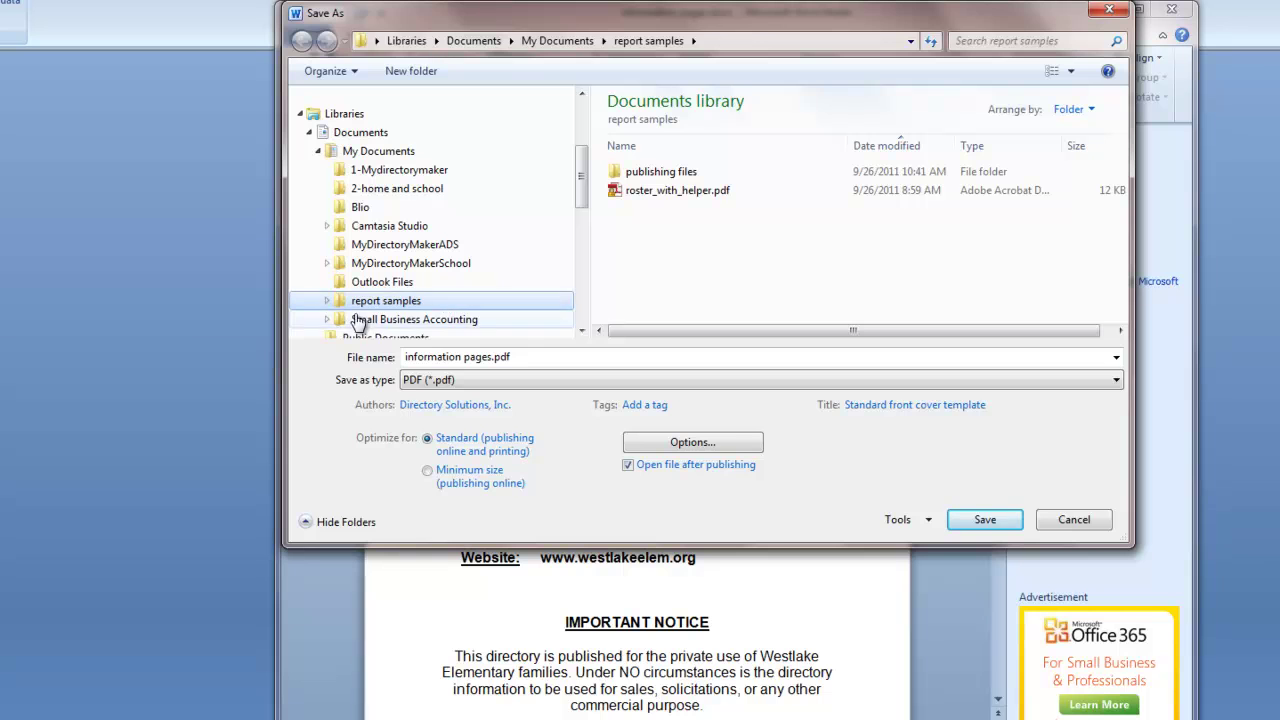
left_click(326, 301)
left_click(392, 320)
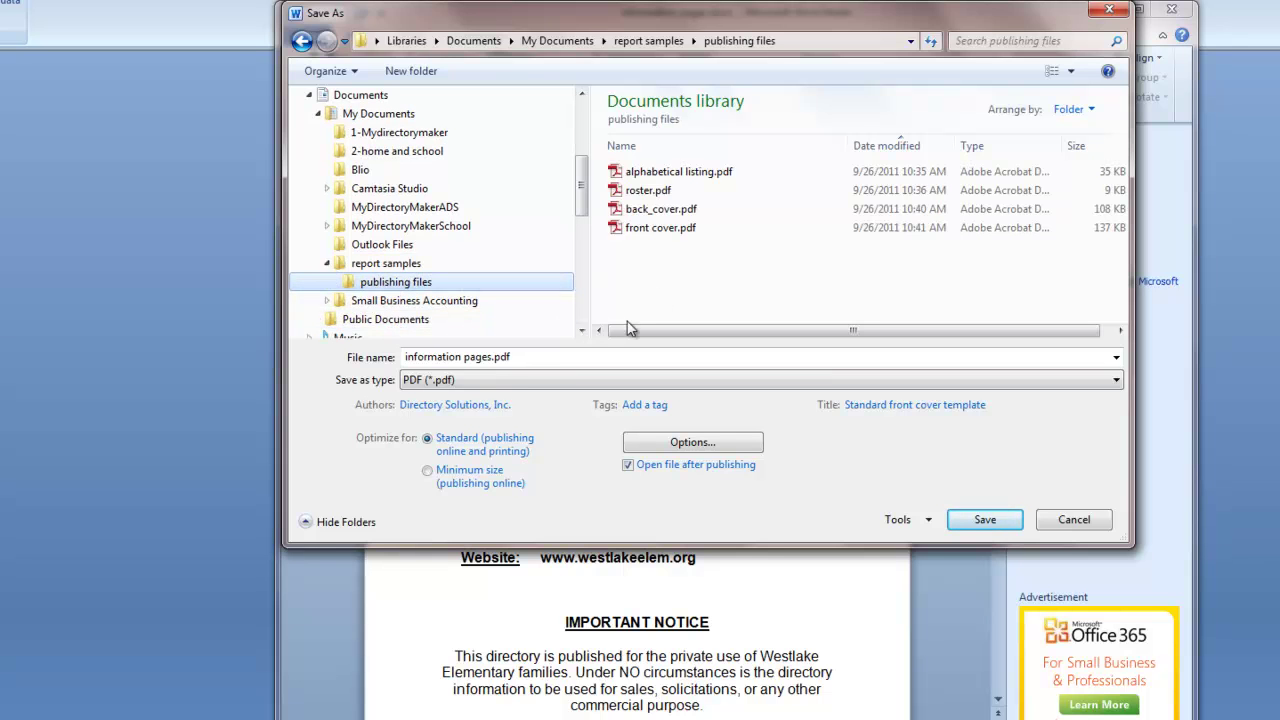
left_click(531, 360)
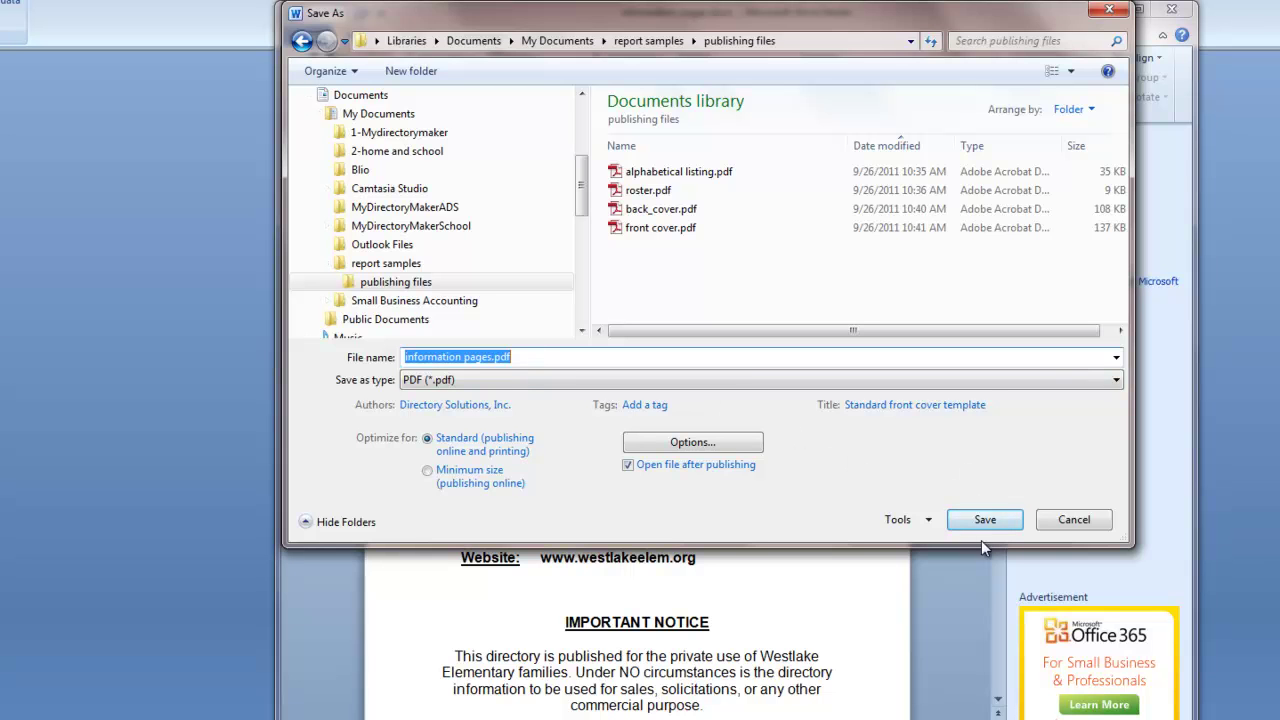
left_click(628, 465)
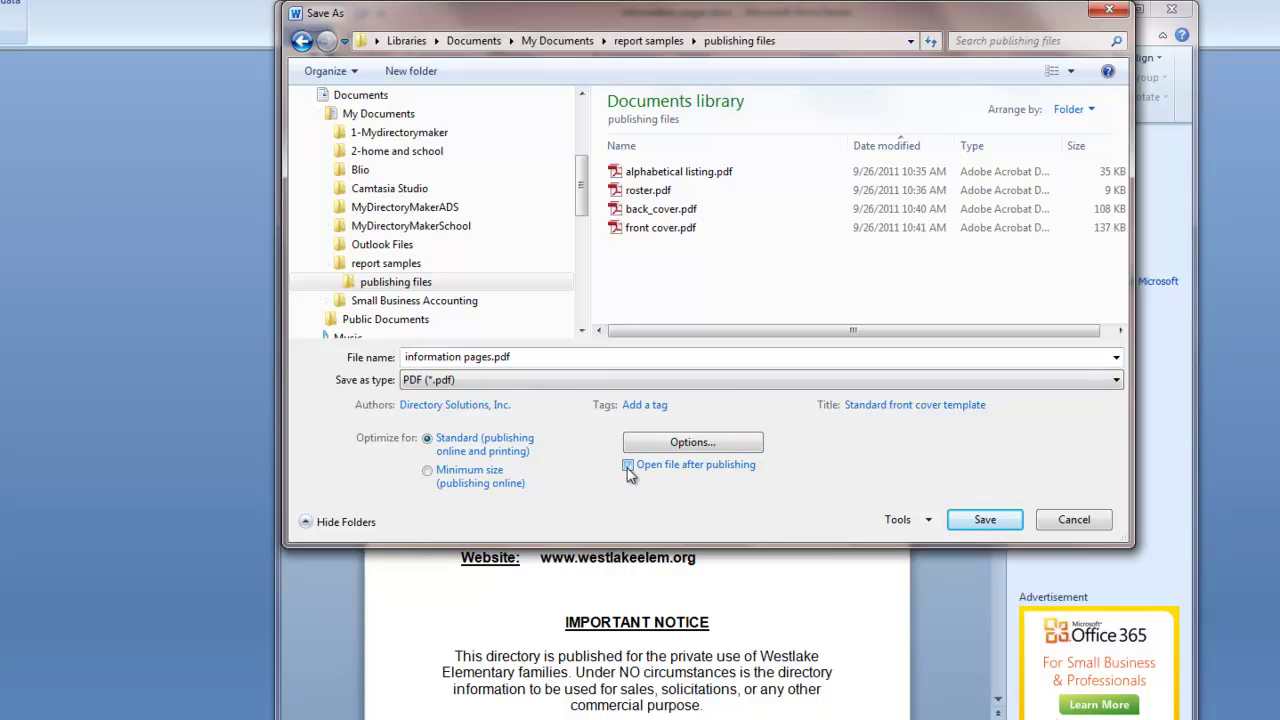
left_click(988, 522)
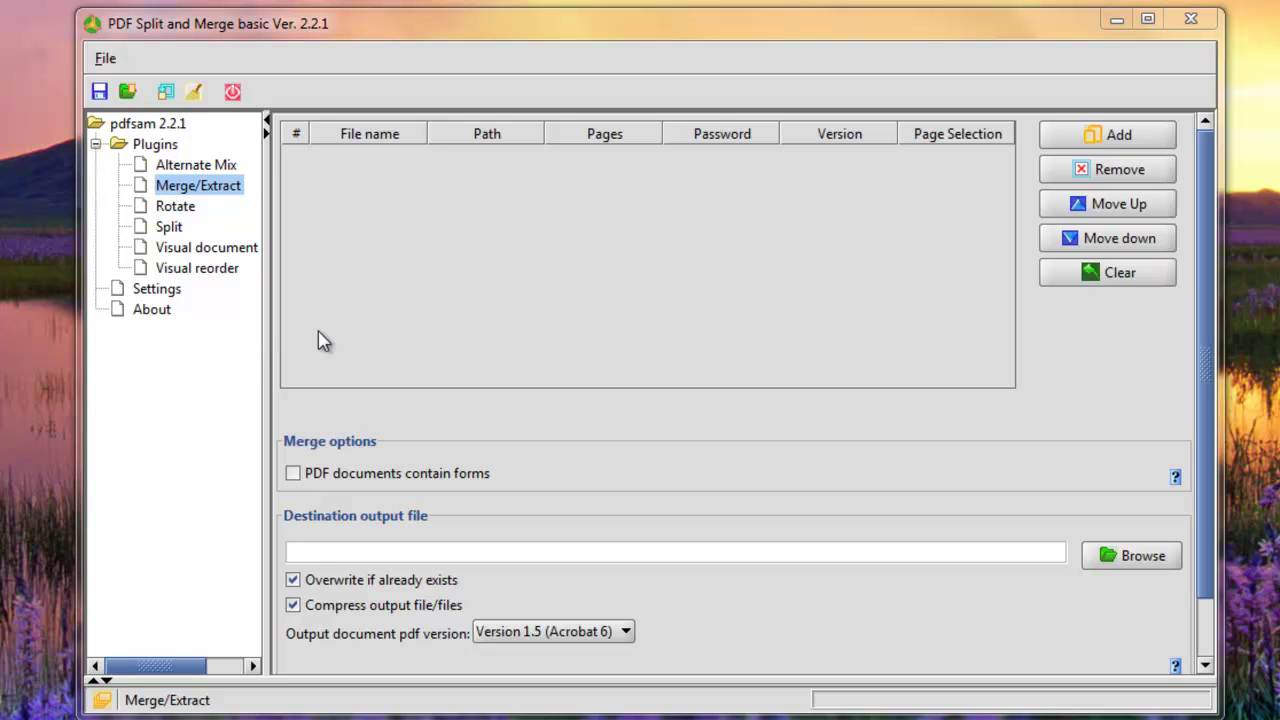
Maximize PDFsam and add alphabetical listing.pdf from publishing files to the merge list.
left_click_drag(1222, 712, 1278, 719)
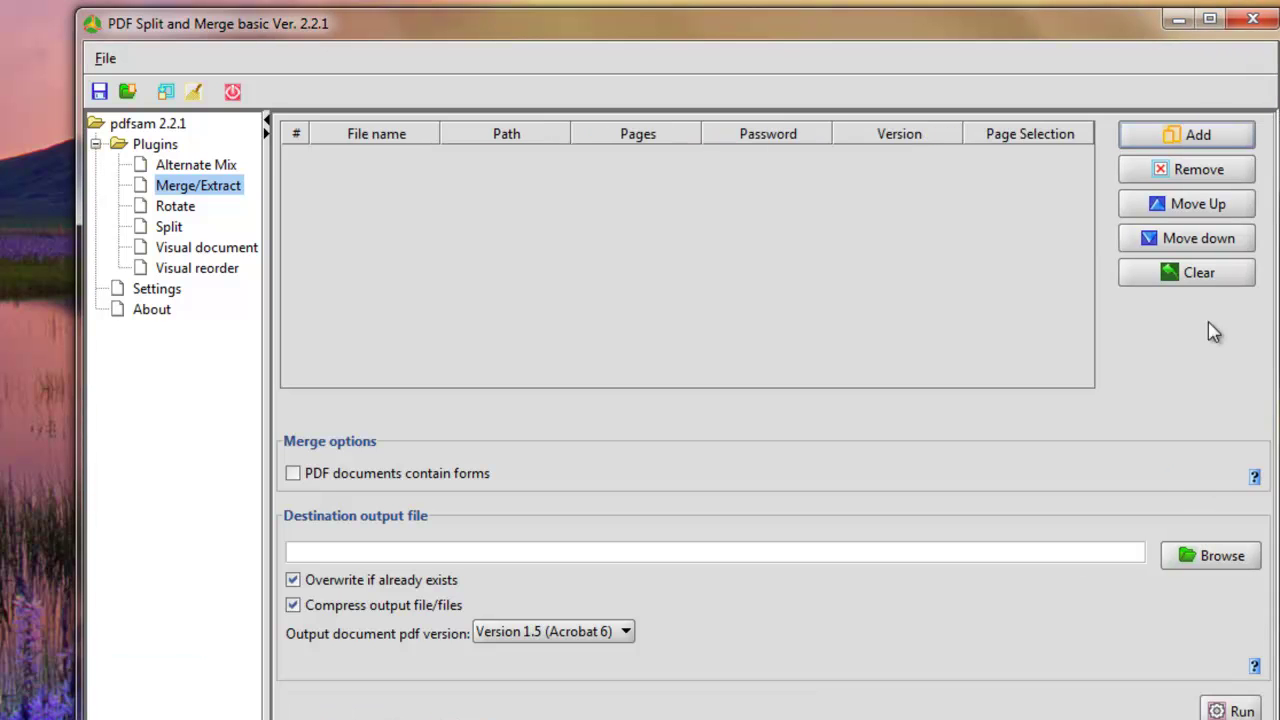
left_click(1192, 145)
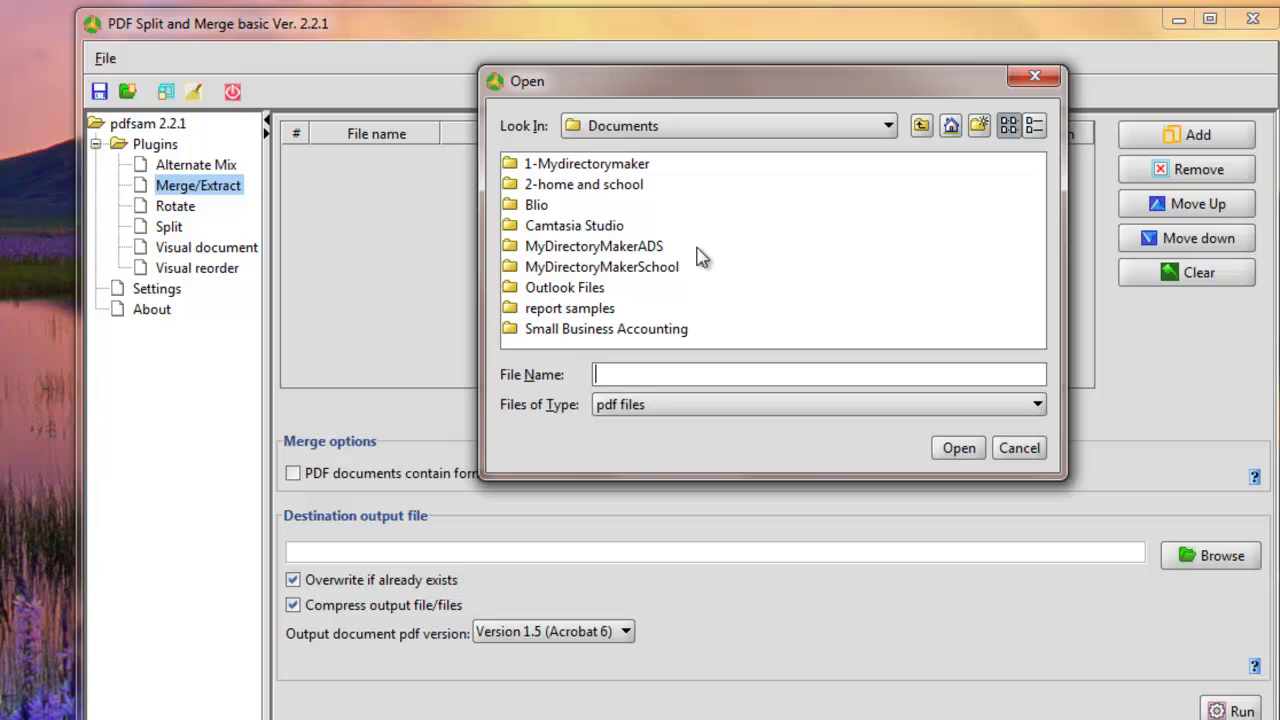
double_click(509, 309)
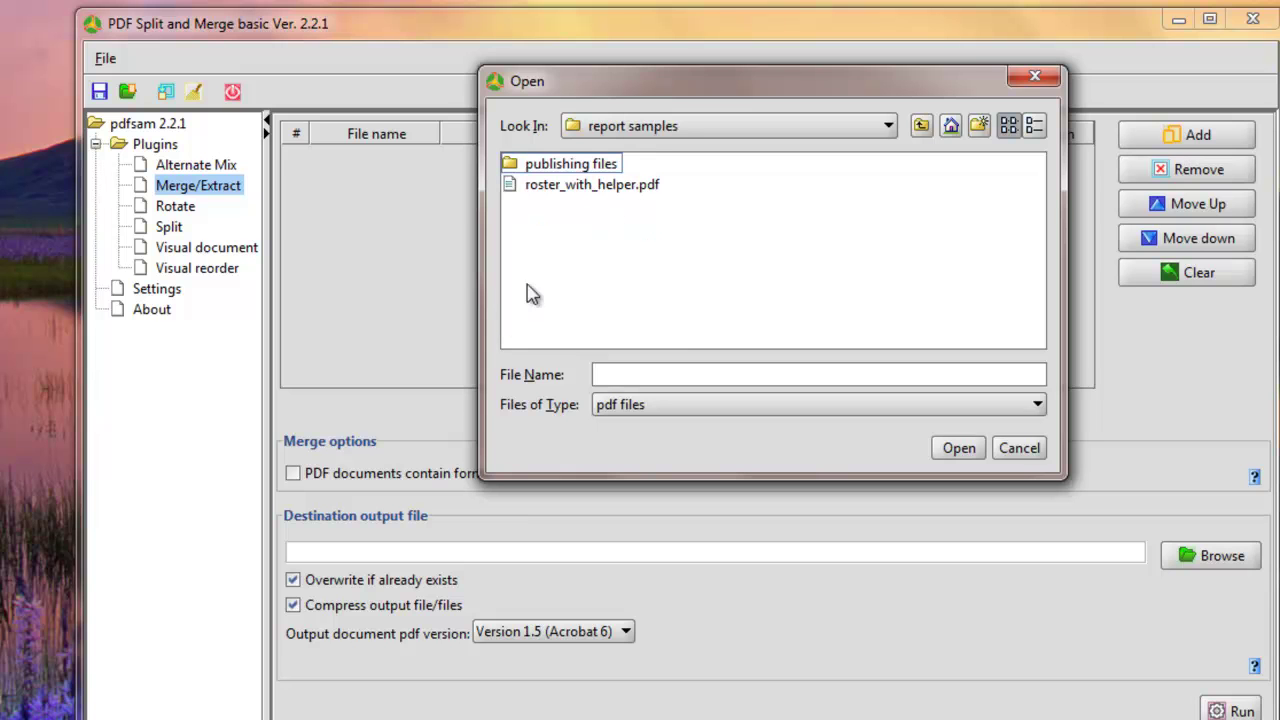
double_click(531, 172)
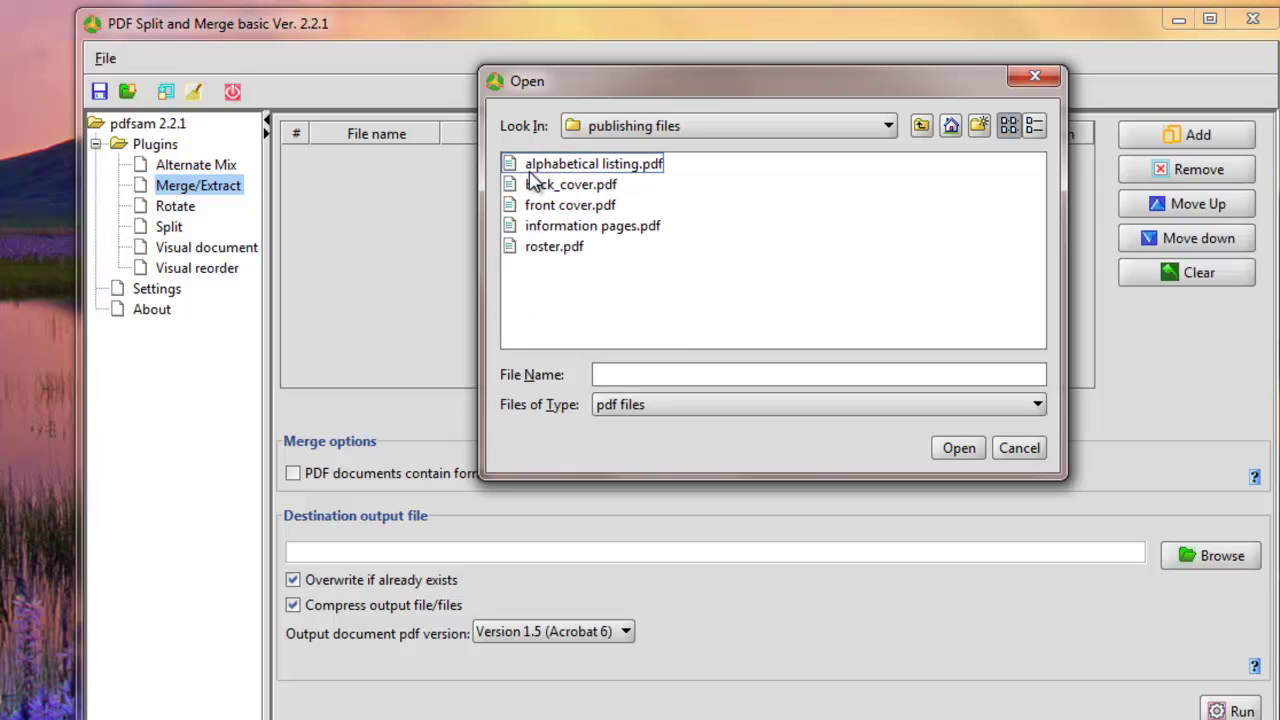
left_click(529, 172)
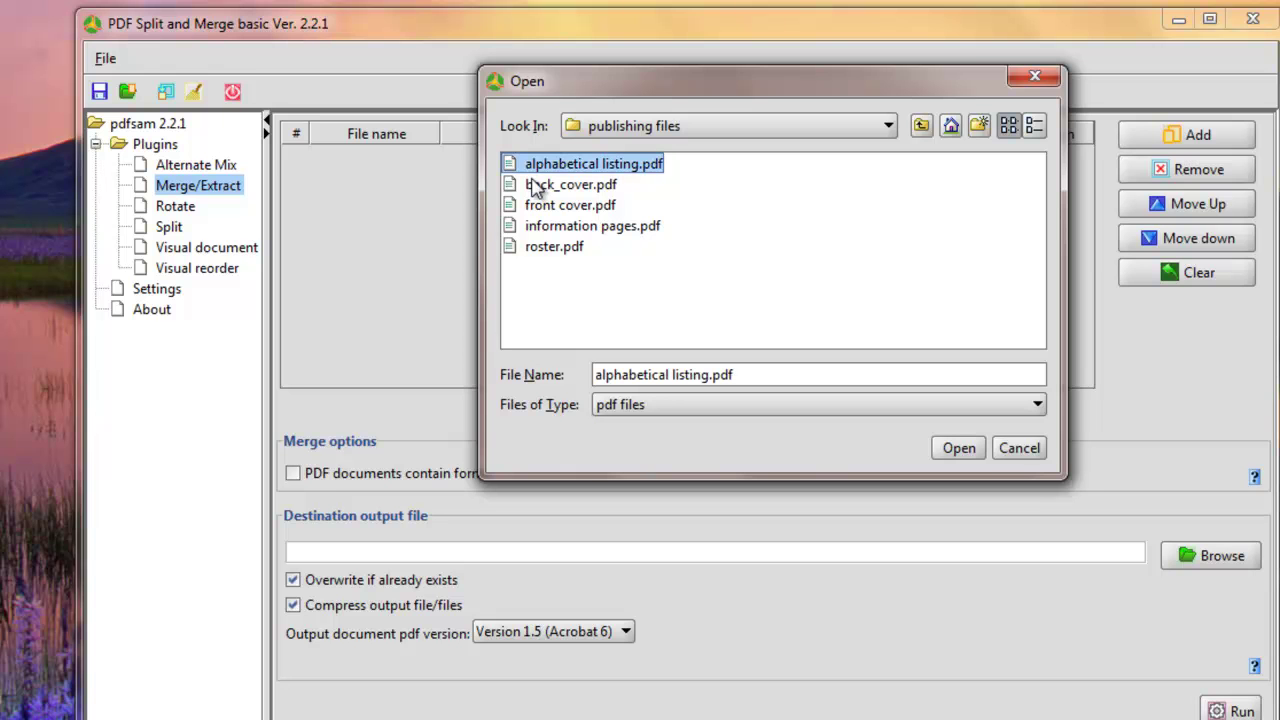
left_click(962, 452)
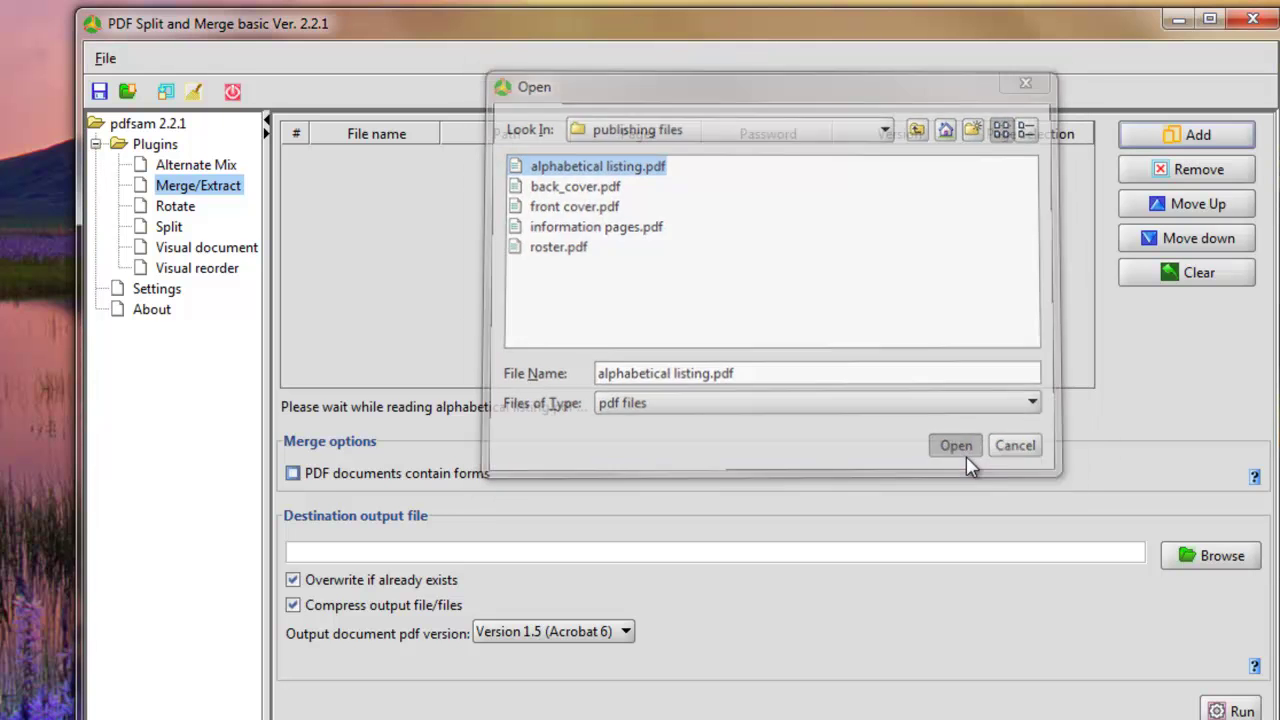
Add back_cover, front cover, information pages and roster PDFs to the merge list.
left_click(1208, 143)
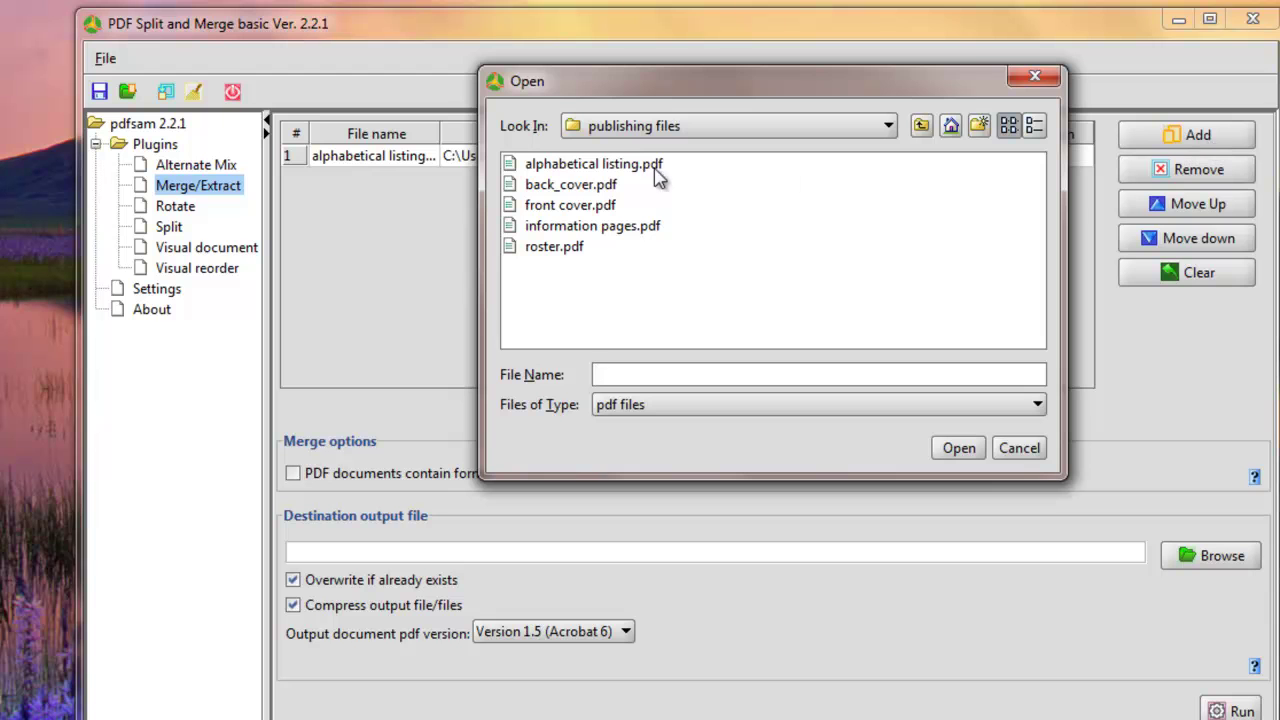
left_click(572, 189)
left_click(982, 450)
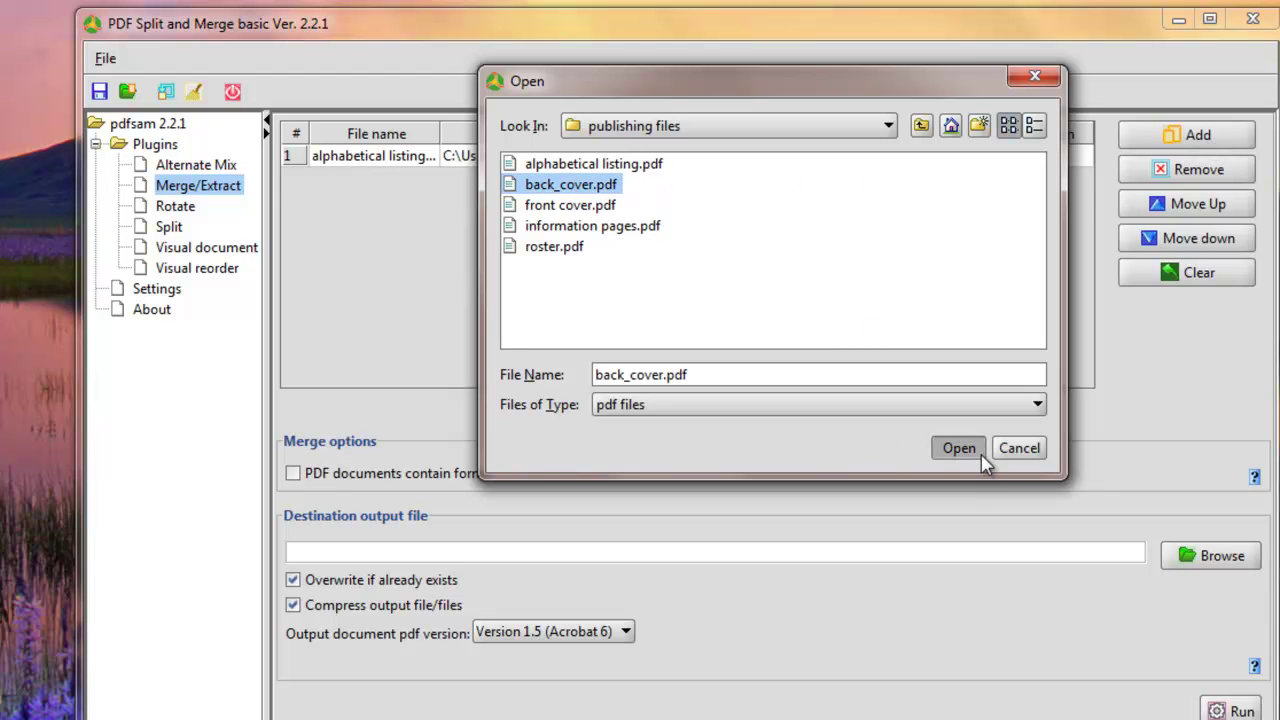
left_click(1148, 138)
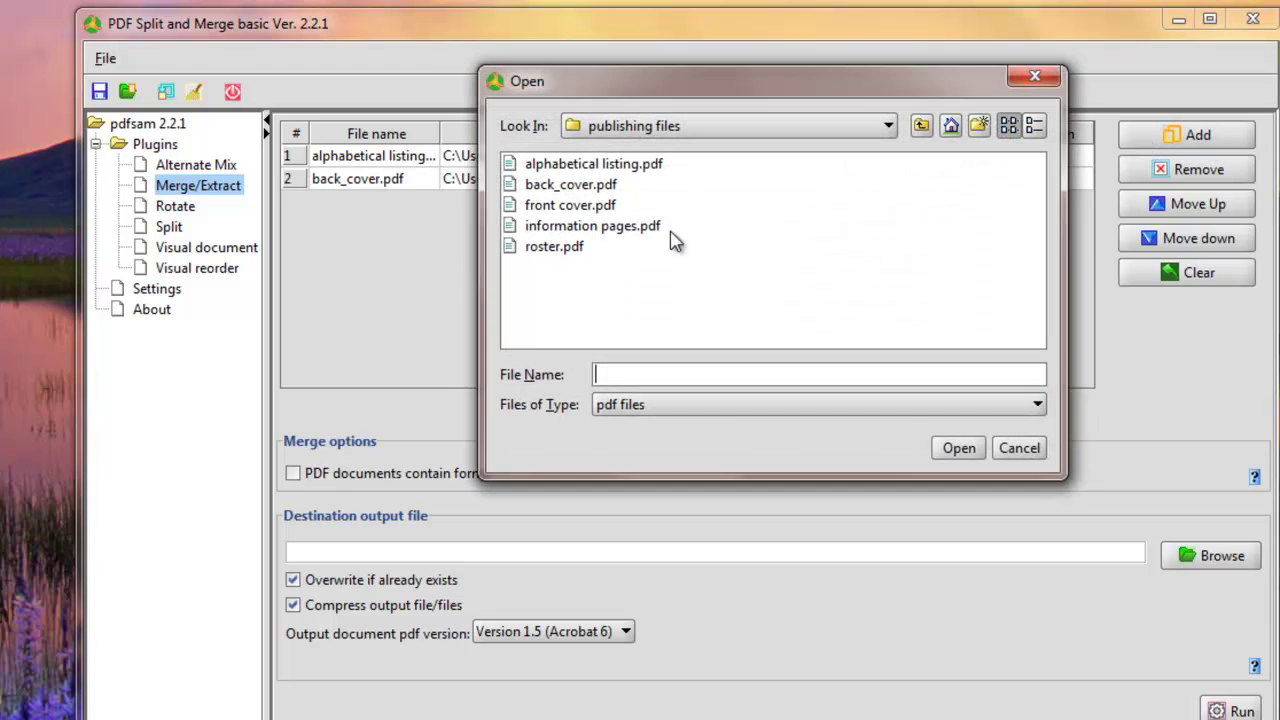
left_click(572, 208)
left_click(975, 458)
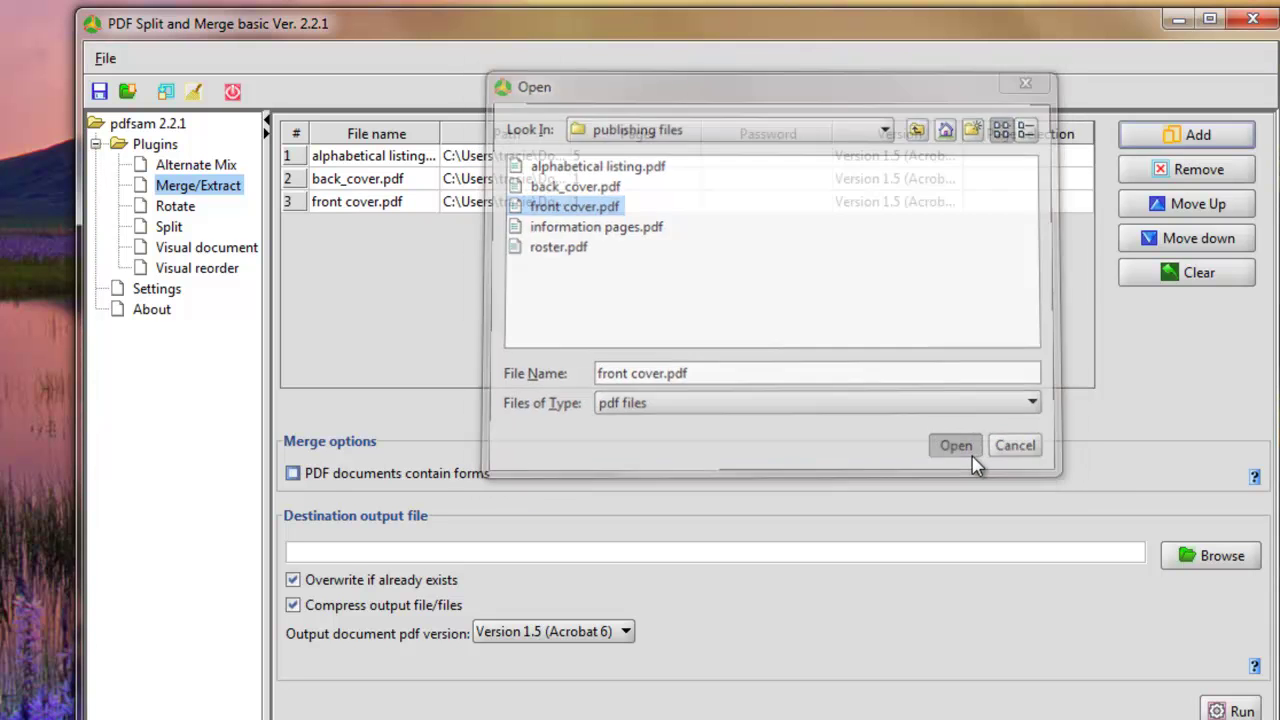
left_click(1140, 136)
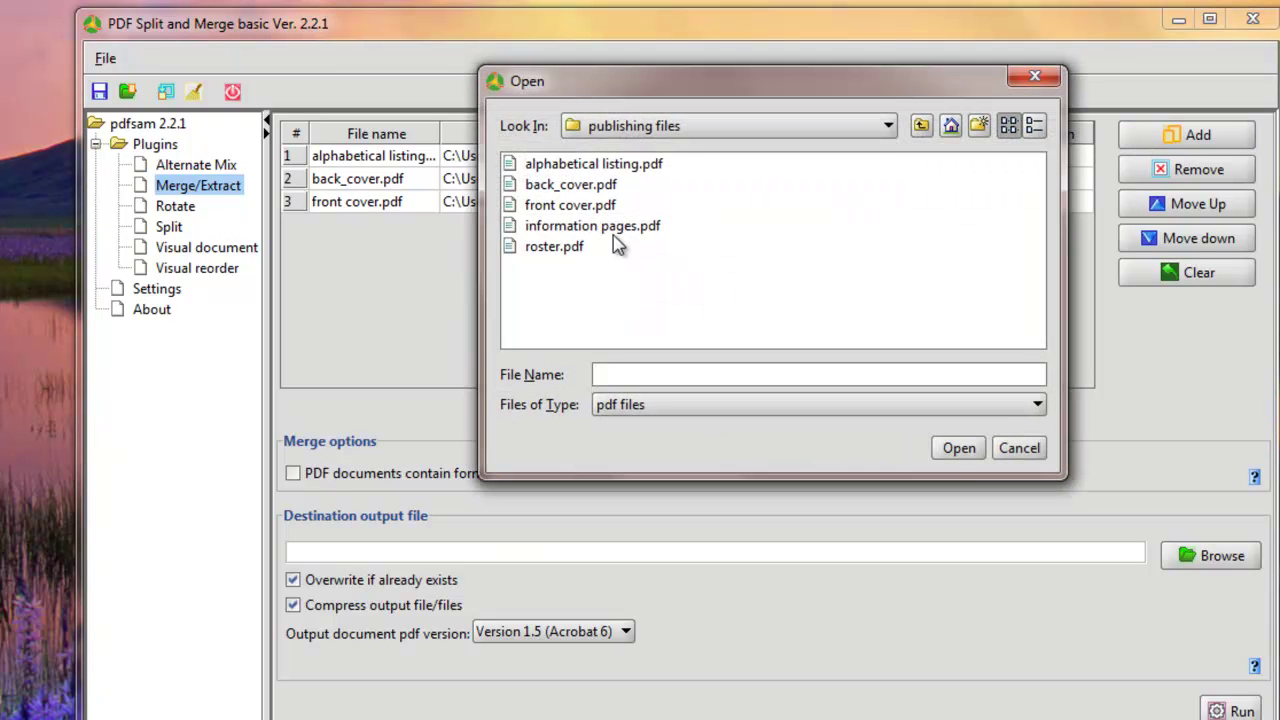
left_click(620, 230)
left_click(962, 452)
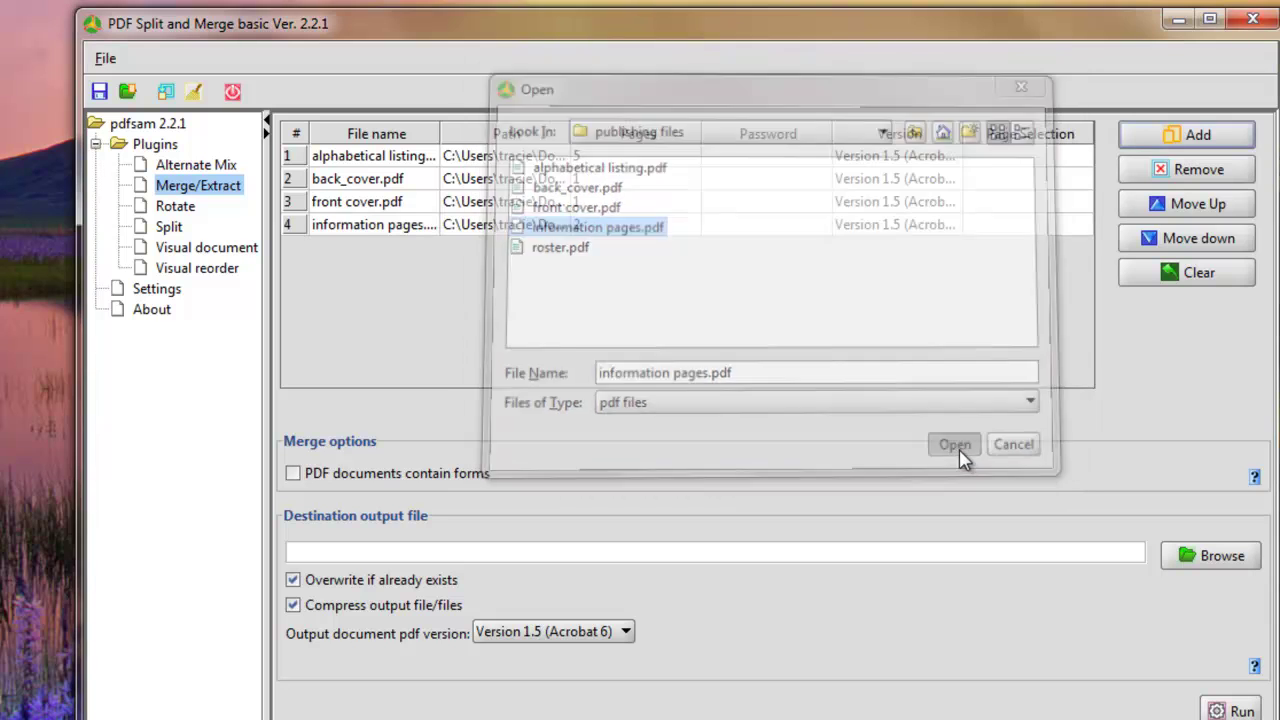
left_click(1148, 138)
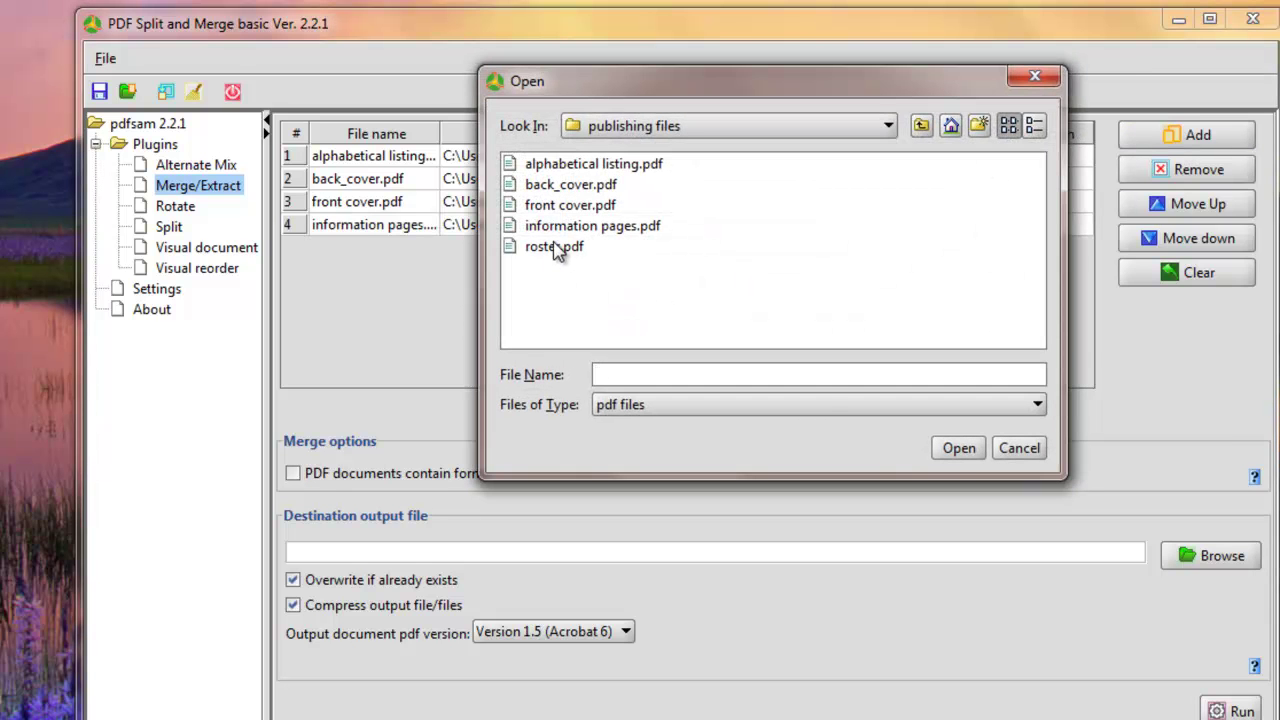
left_click(556, 248)
left_click(954, 449)
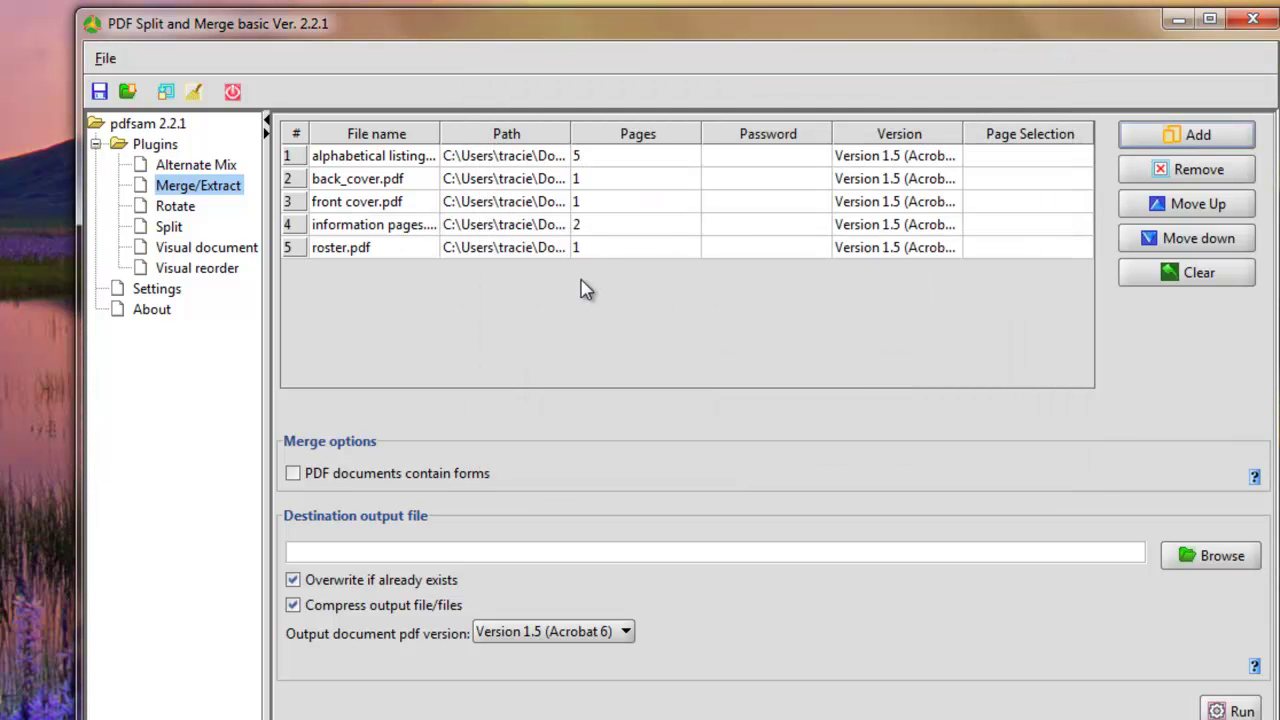
Move front cover.pdf to the top and back_cover.pdf to the end of the list.
left_click(287, 205)
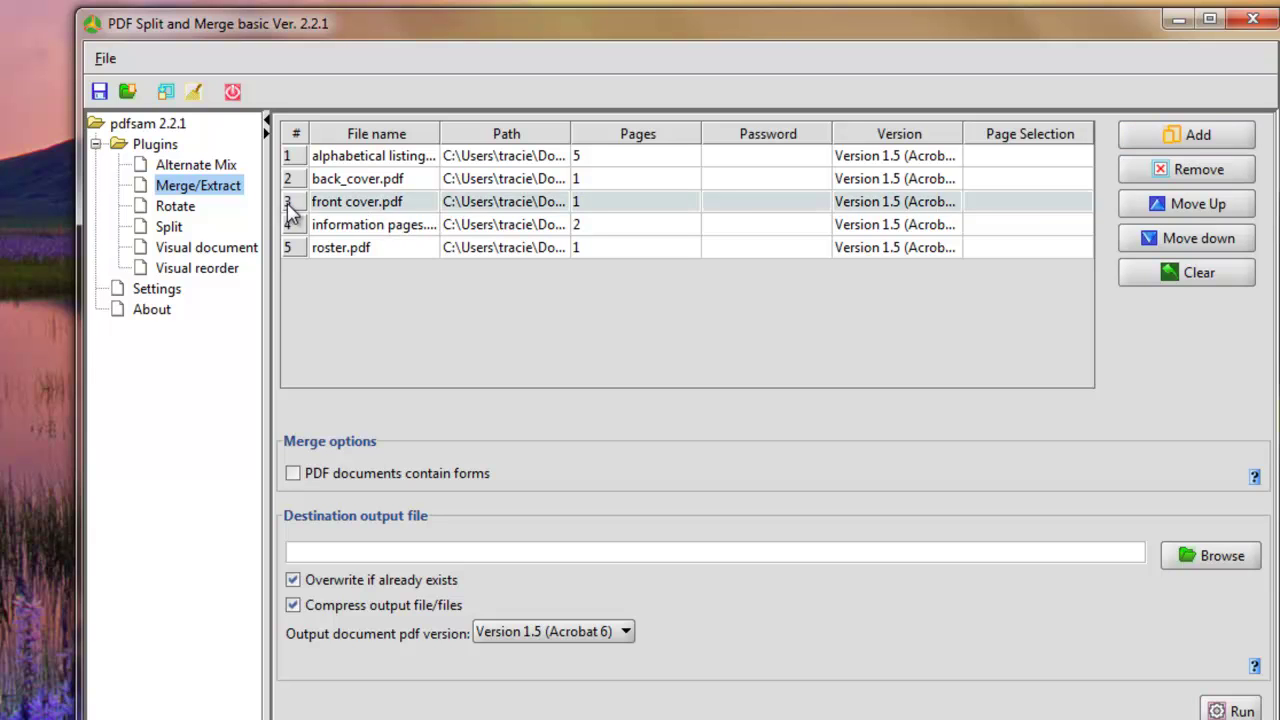
left_click(1190, 206)
left_click(1190, 206)
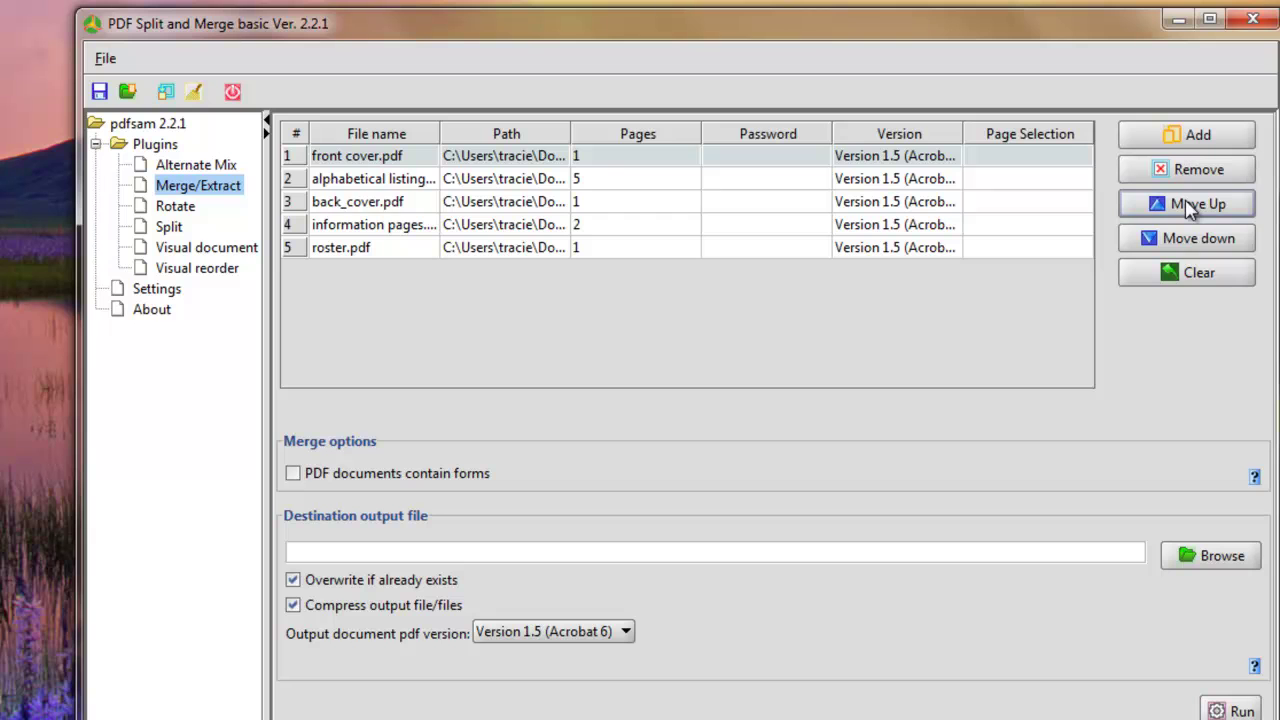
left_click(301, 205)
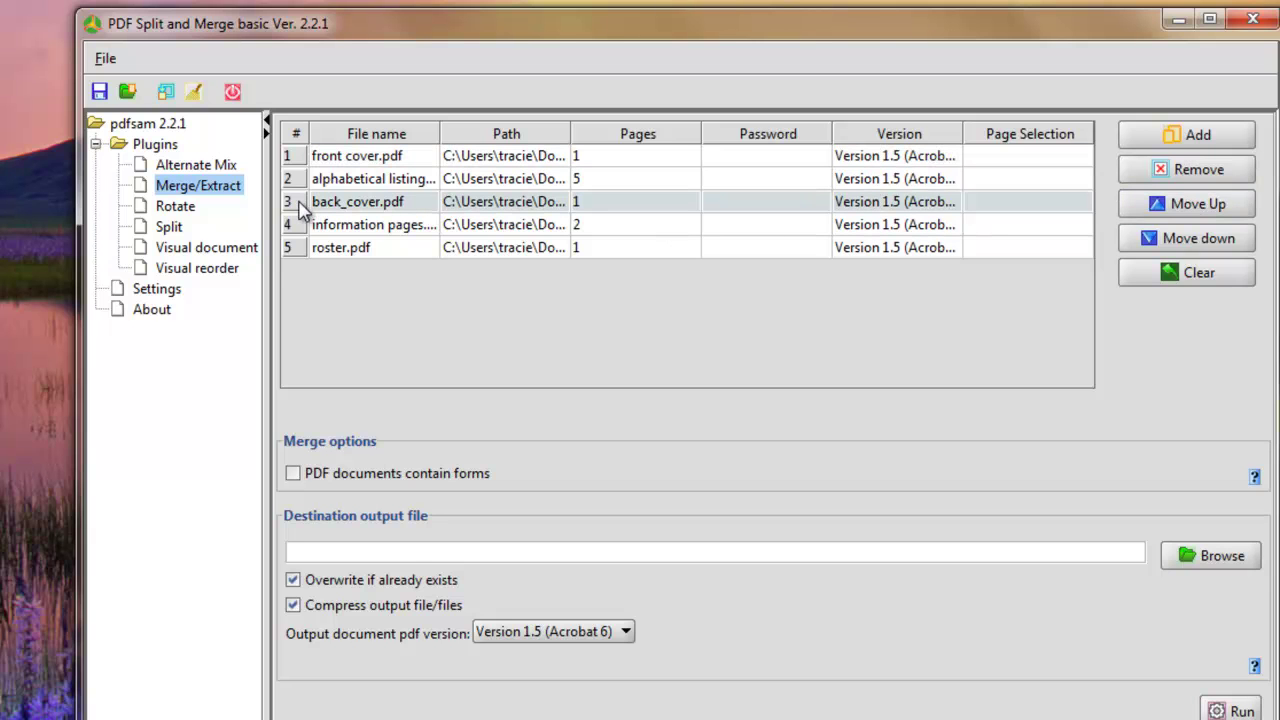
left_click(1193, 246)
left_click(1193, 246)
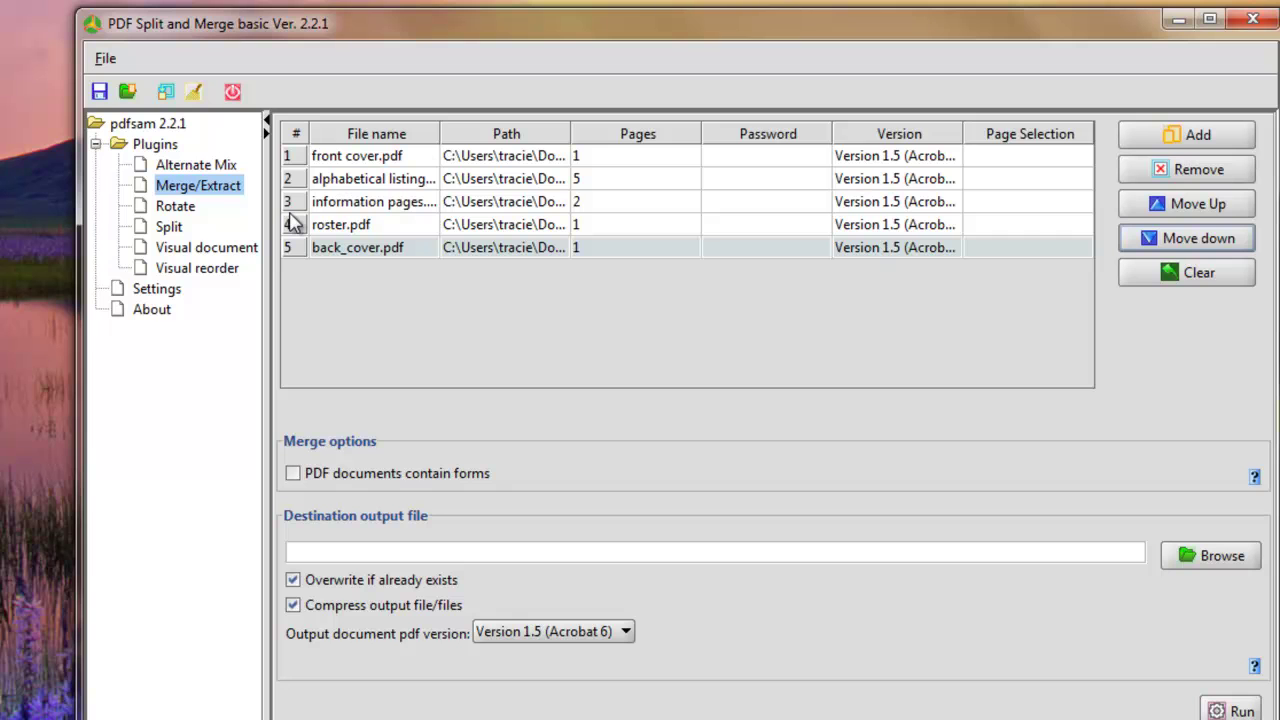
Move information pages.pdf up to second place and roster.pdf to third.
left_click_drag(439, 134, 545, 131)
left_click(426, 184)
left_click(427, 203)
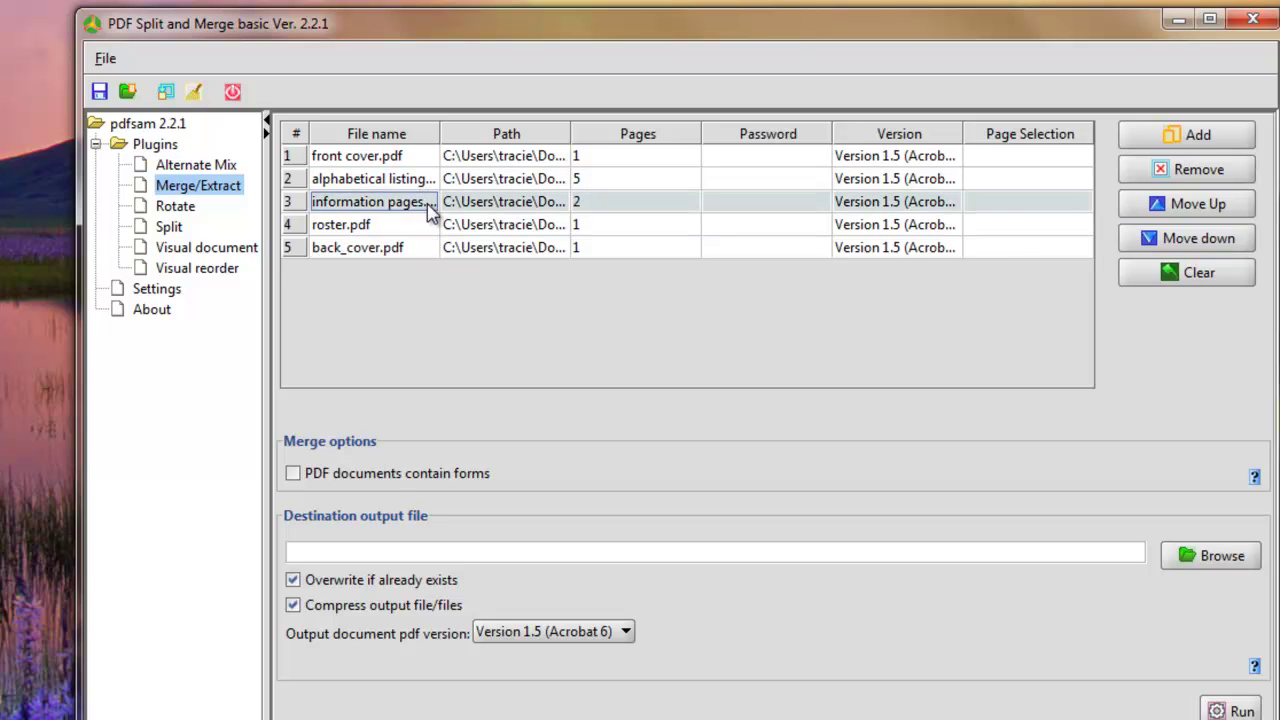
left_click(1192, 210)
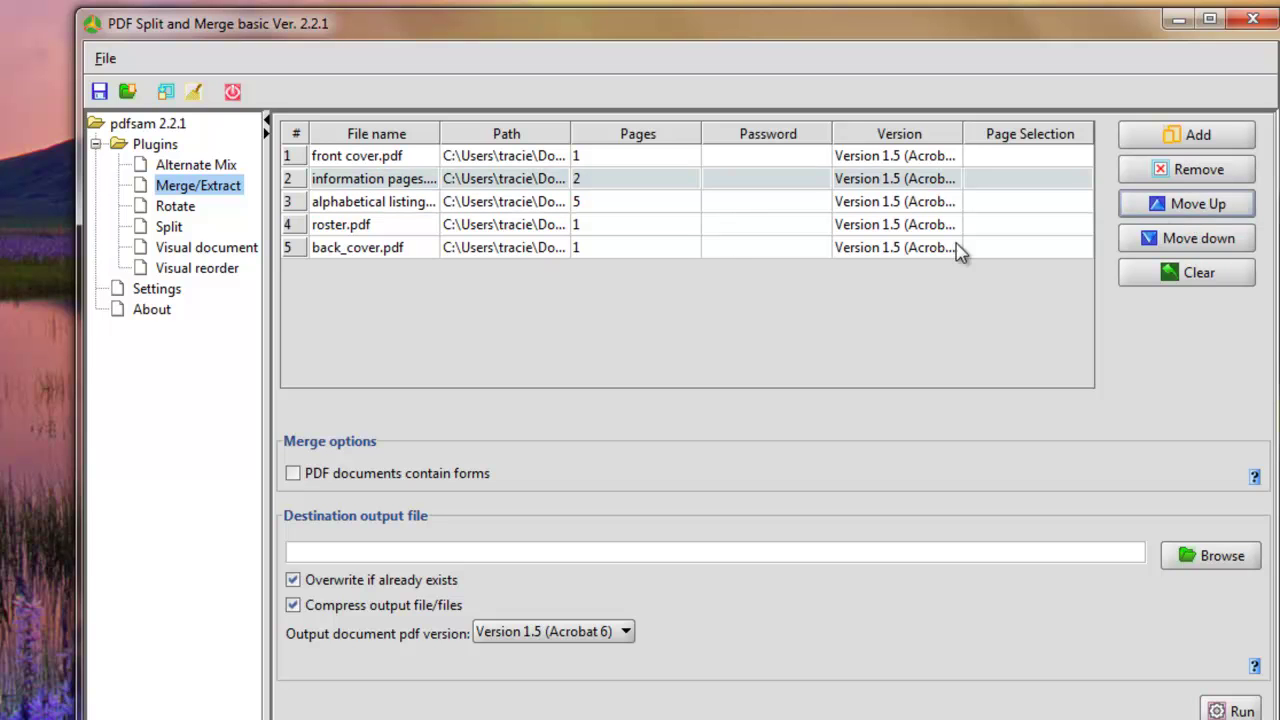
left_click(430, 208)
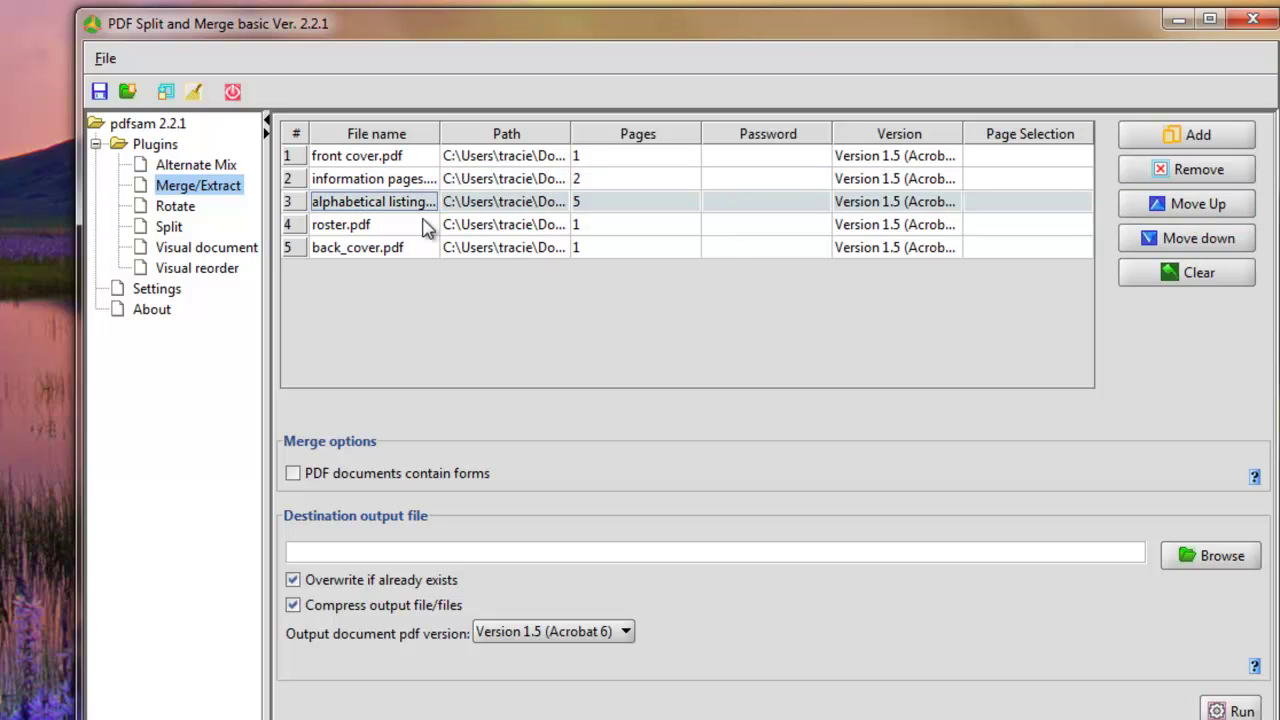
left_click(427, 227)
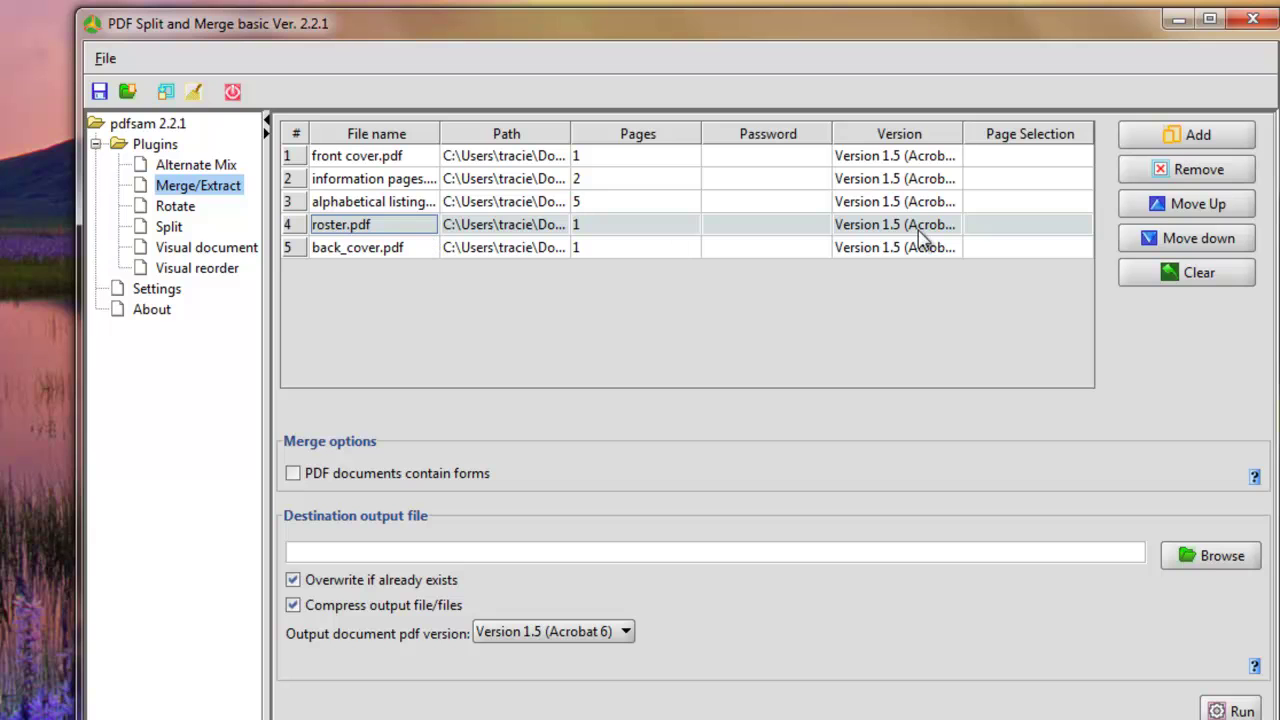
left_click(1157, 210)
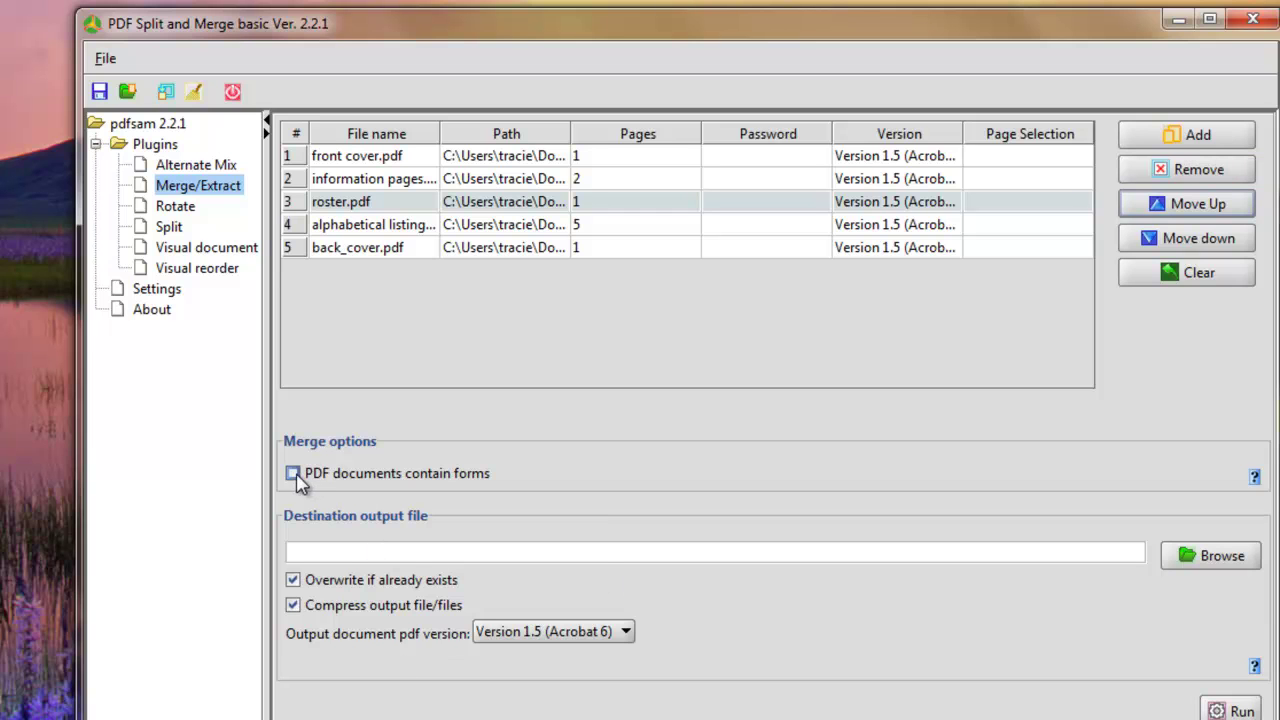
Set the output file to final_directory, turn off compression, and run the merge.
left_click(320, 550)
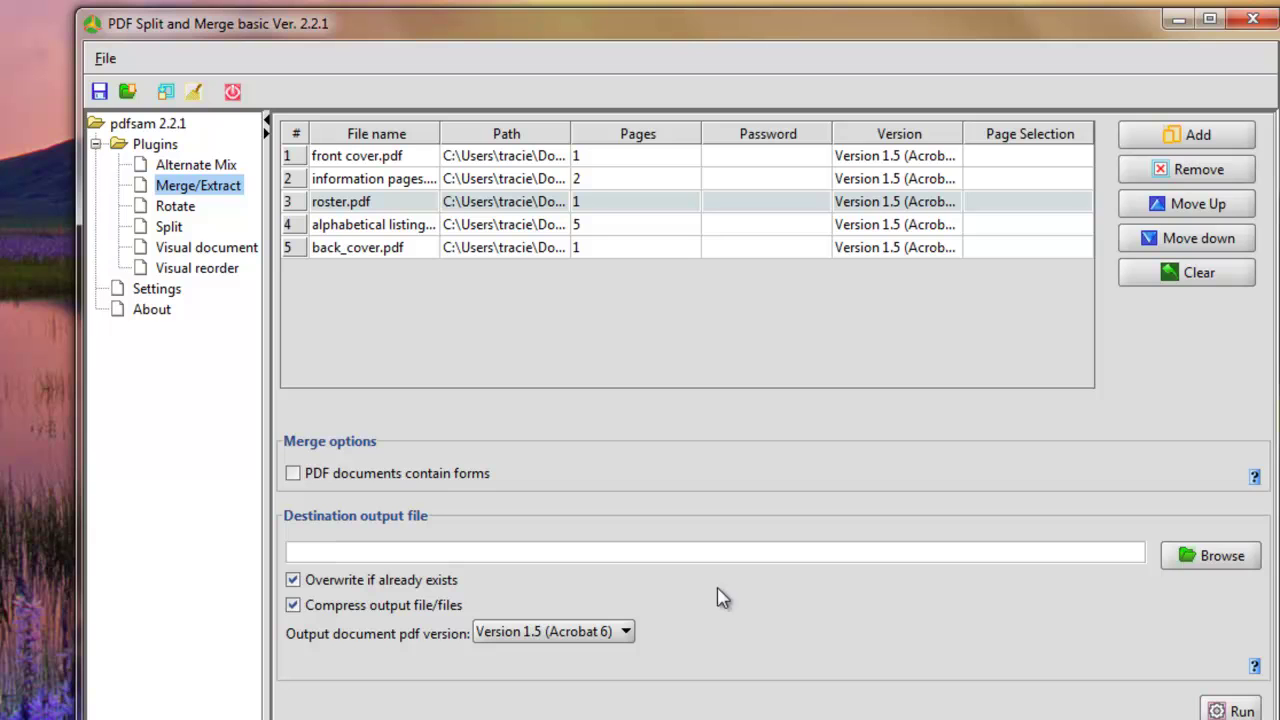
left_click(1224, 559)
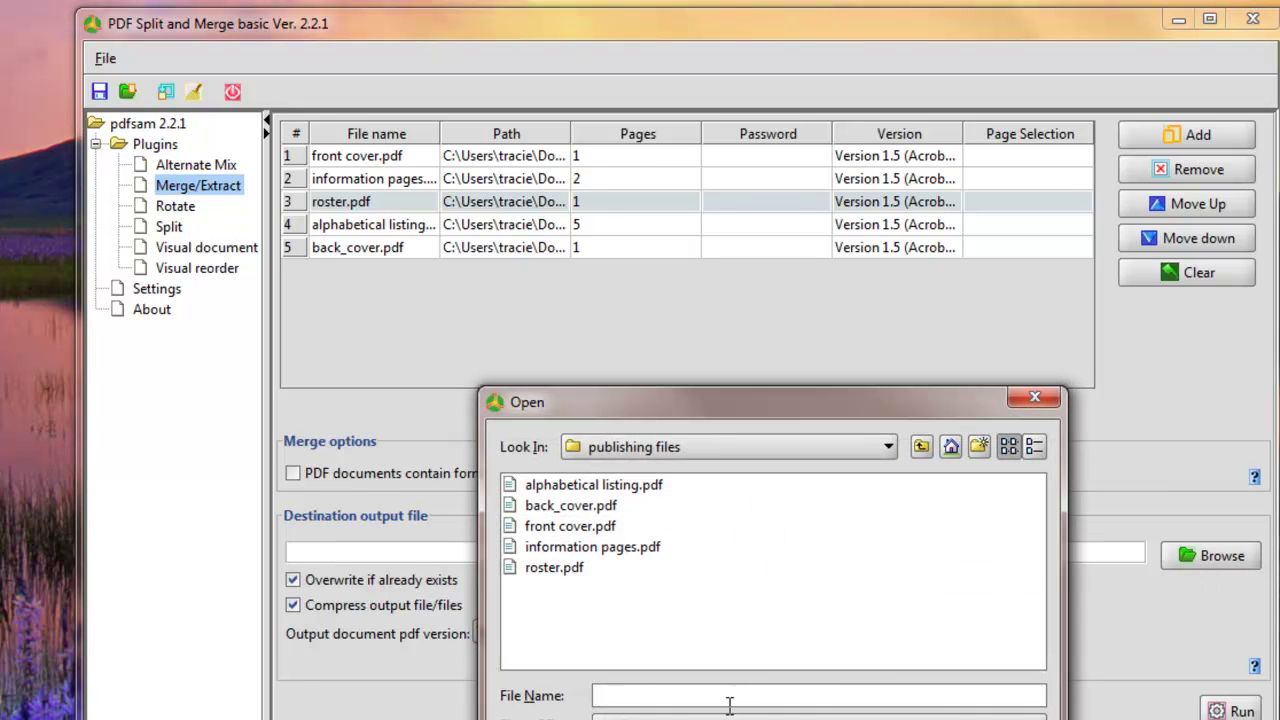
type("final_directory")
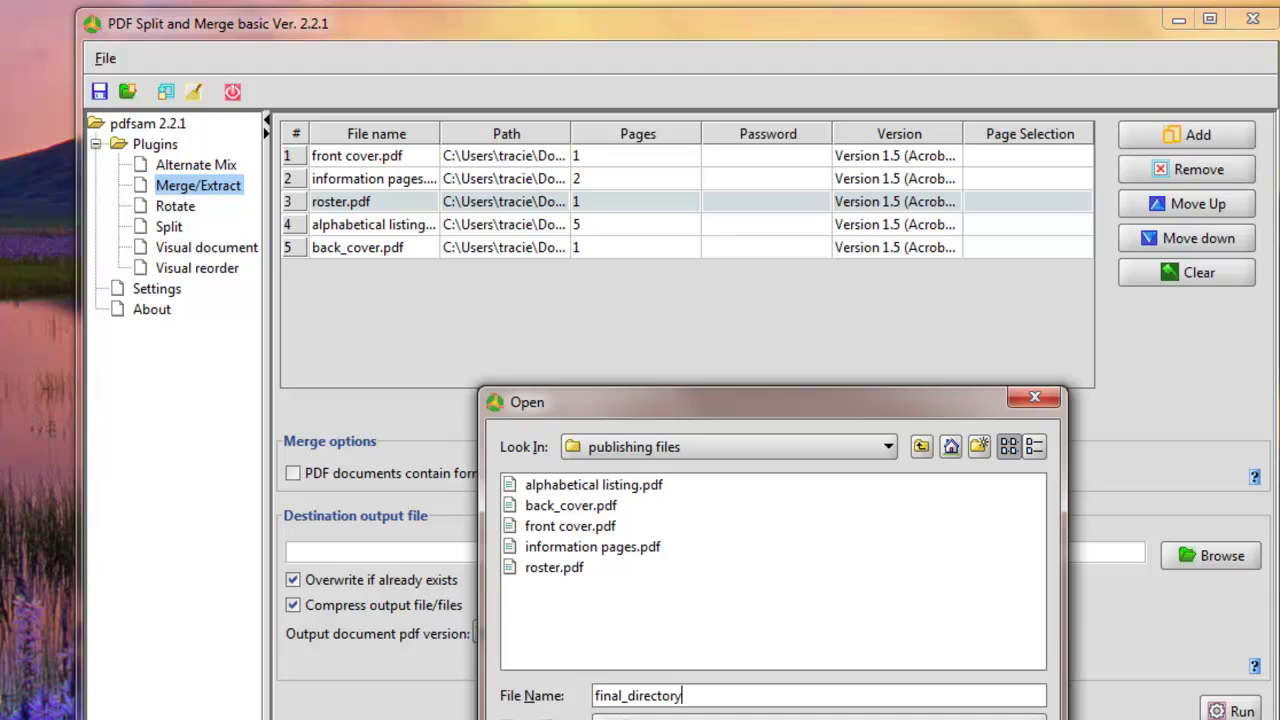
key("Return")
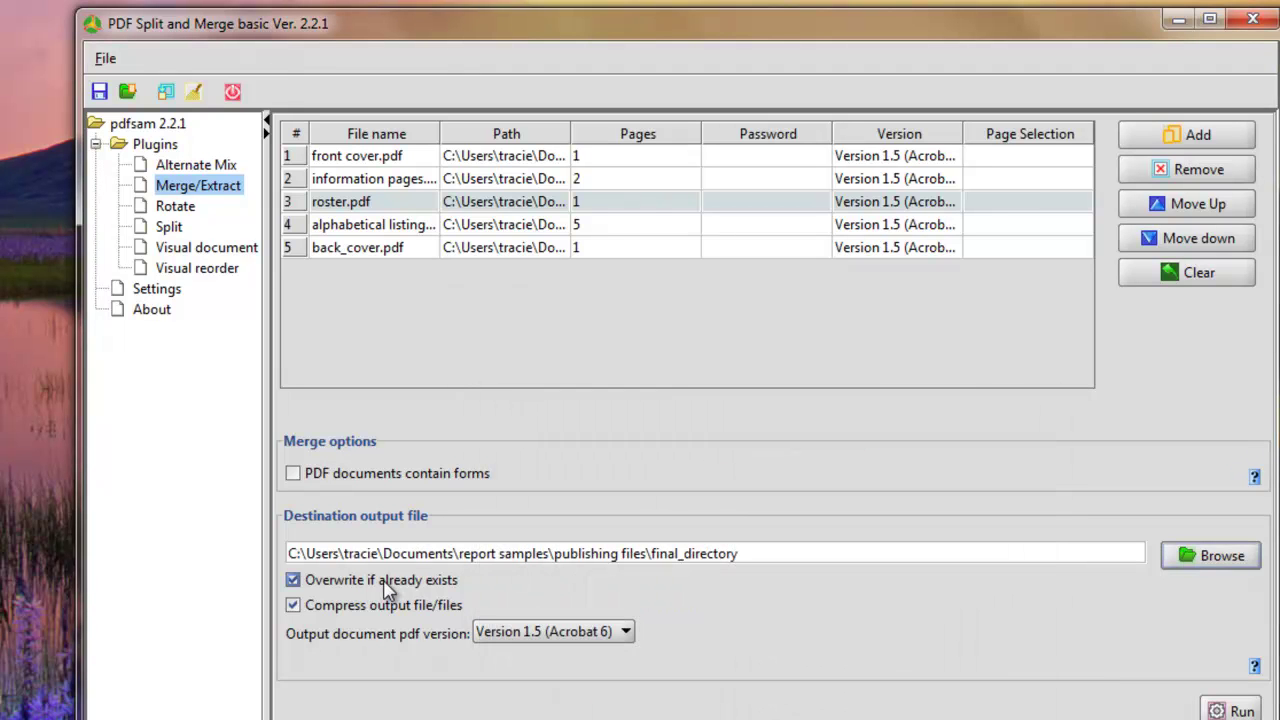
left_click(293, 607)
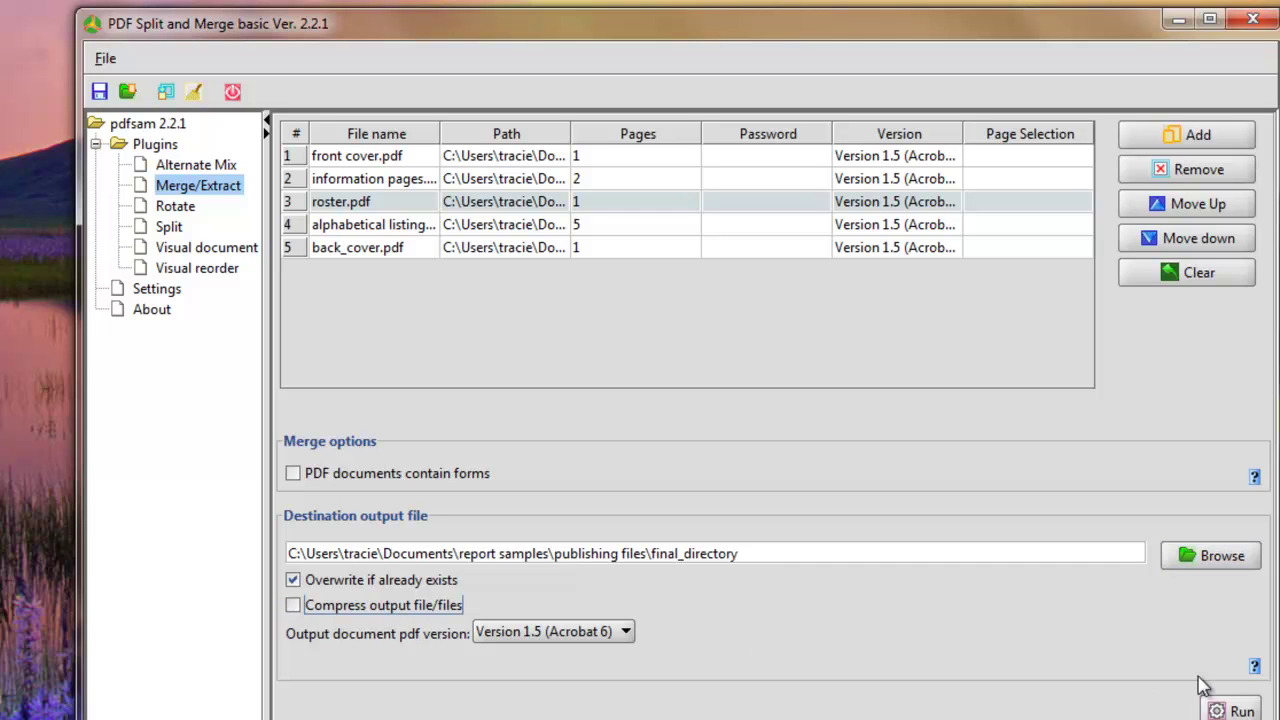
left_click(1238, 712)
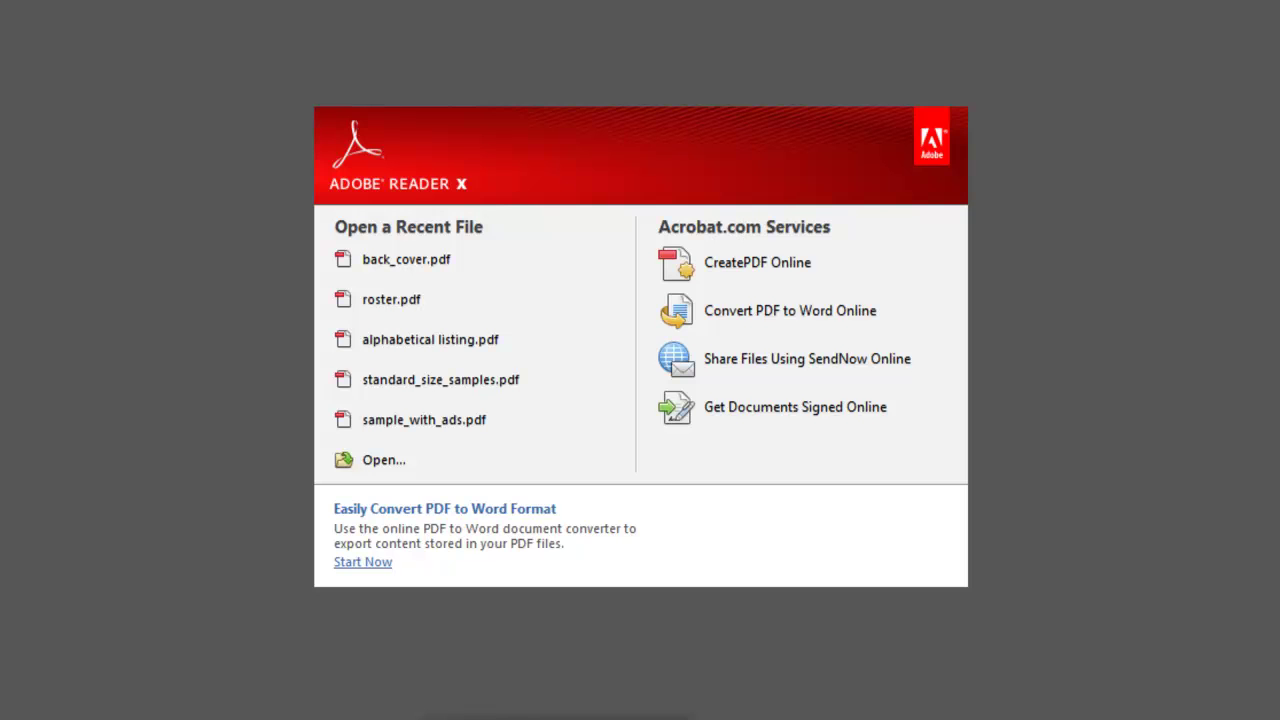
Use File > Open and browse My Documents > report samples to publishing files.
left_click(127, 56)
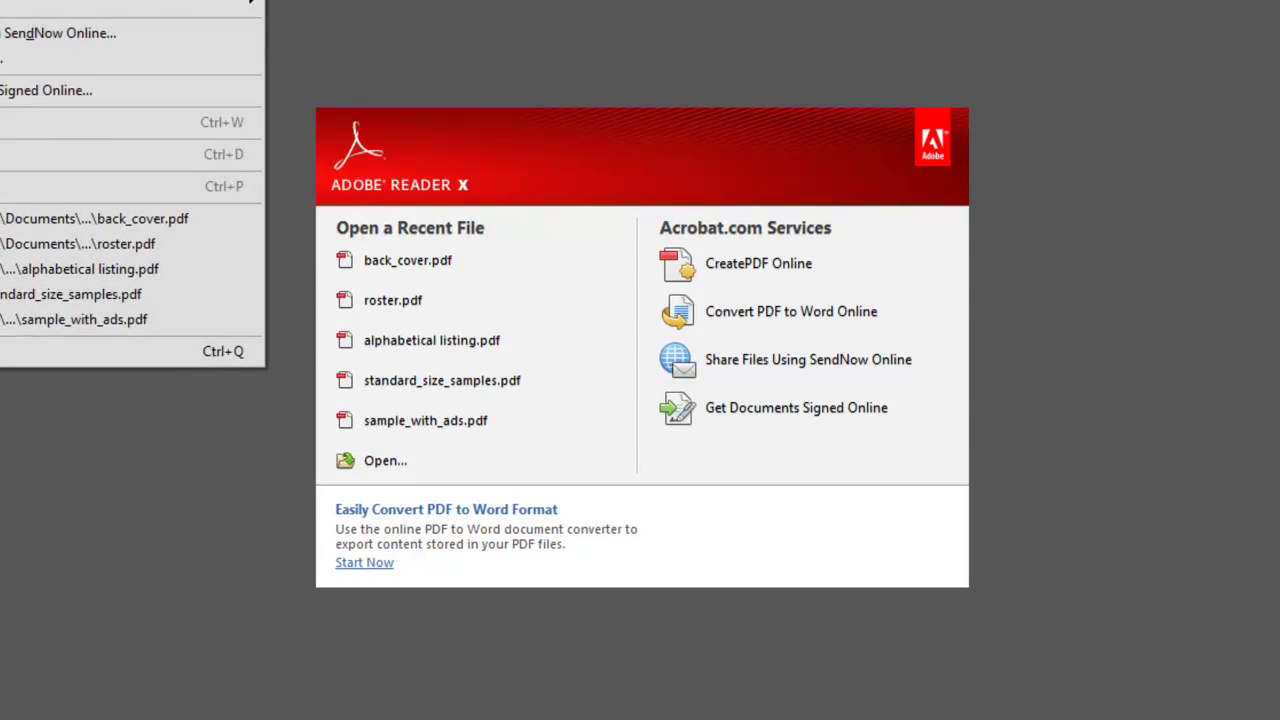
left_click(148, 82)
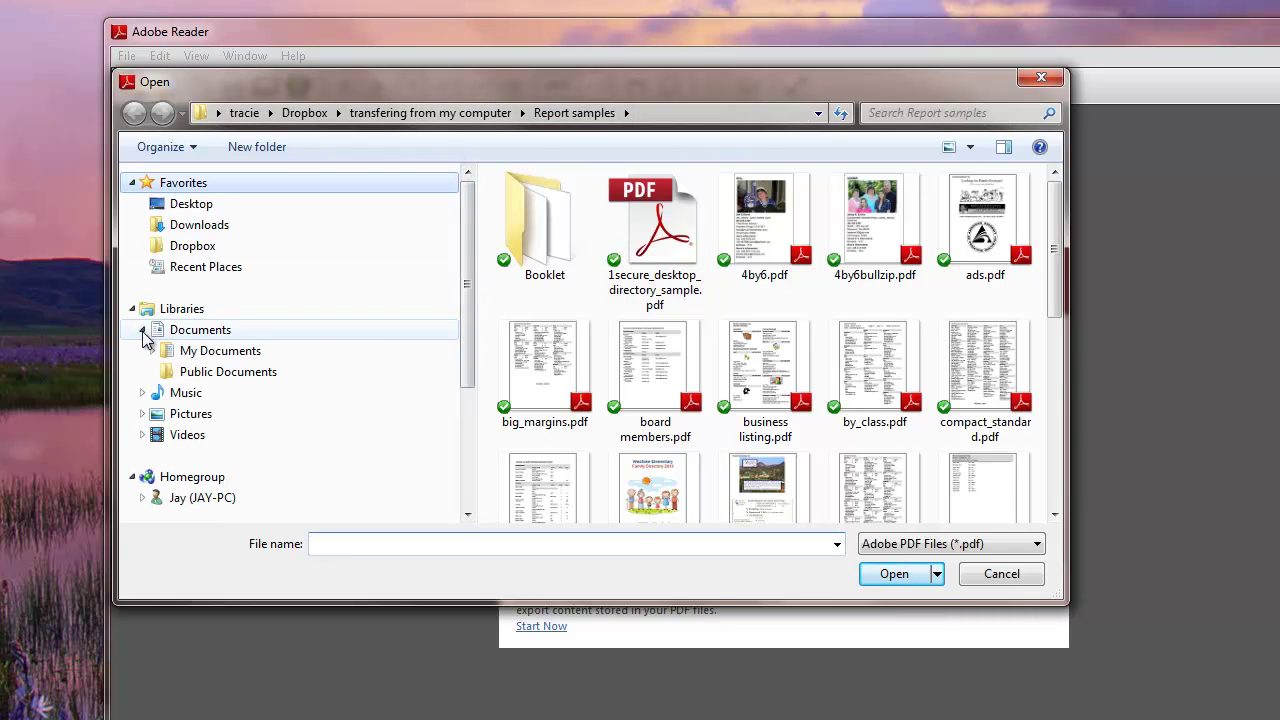
left_click(155, 351)
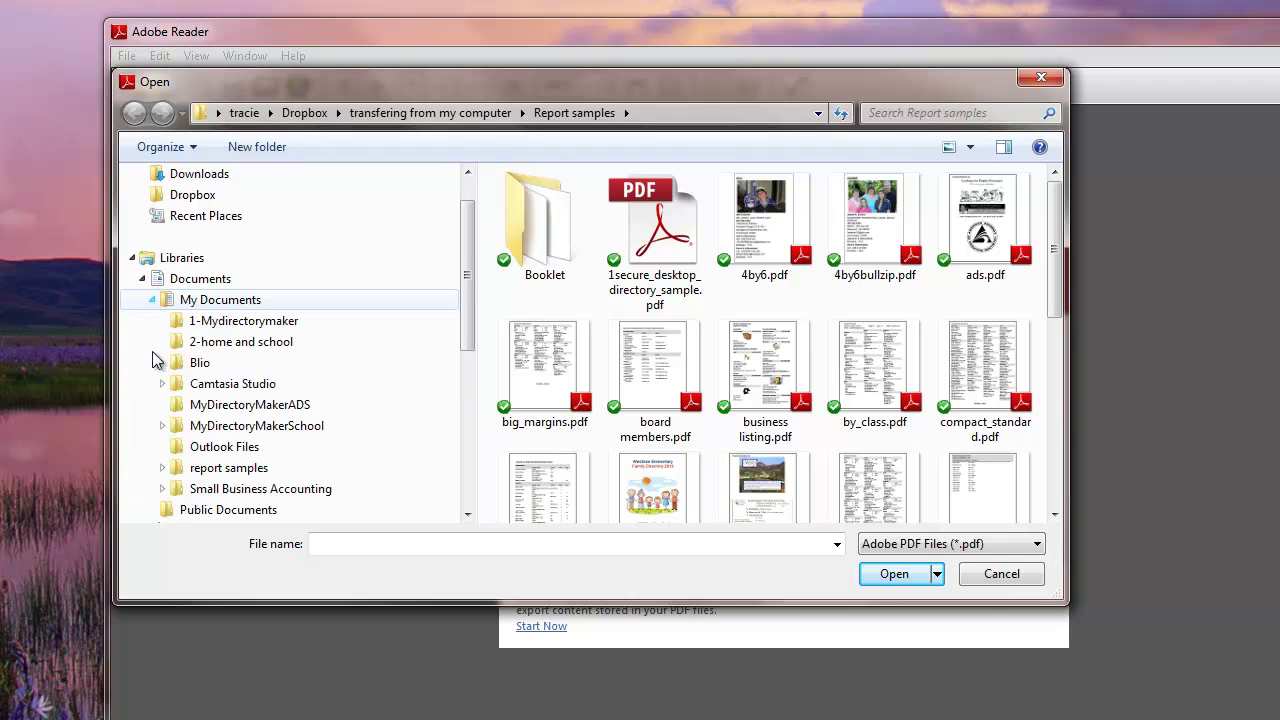
left_click(162, 468)
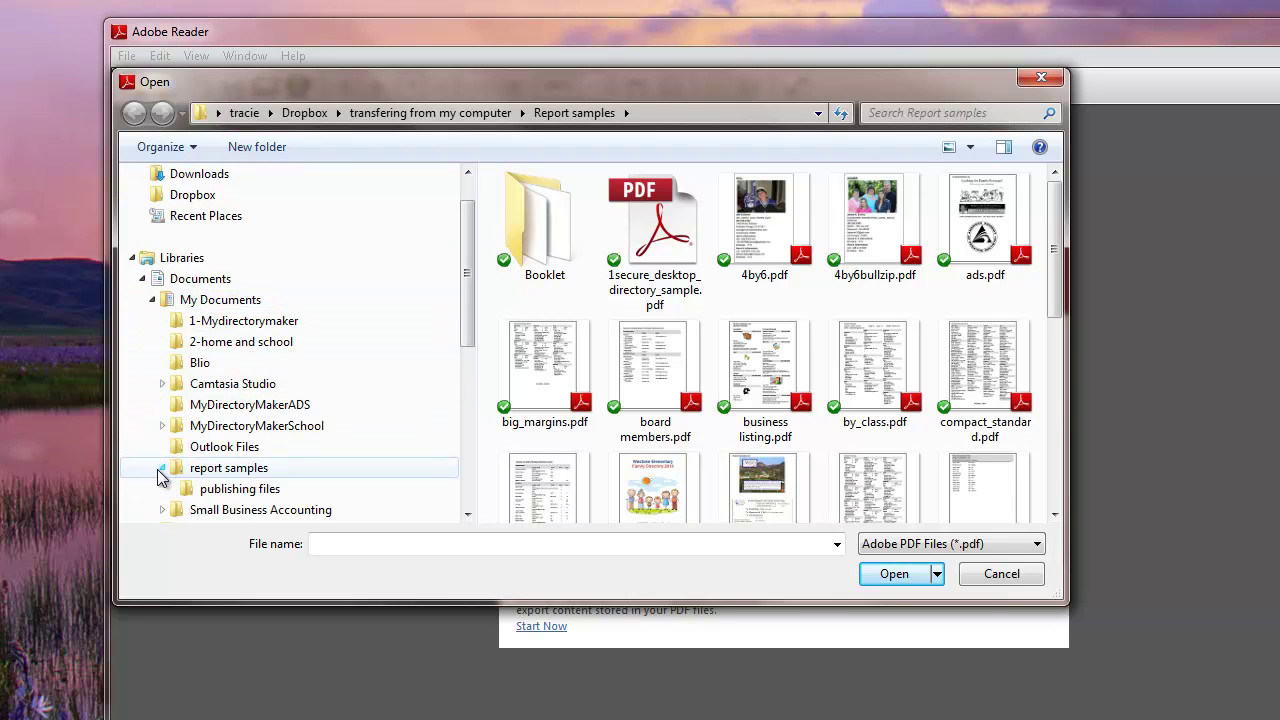
left_click(224, 490)
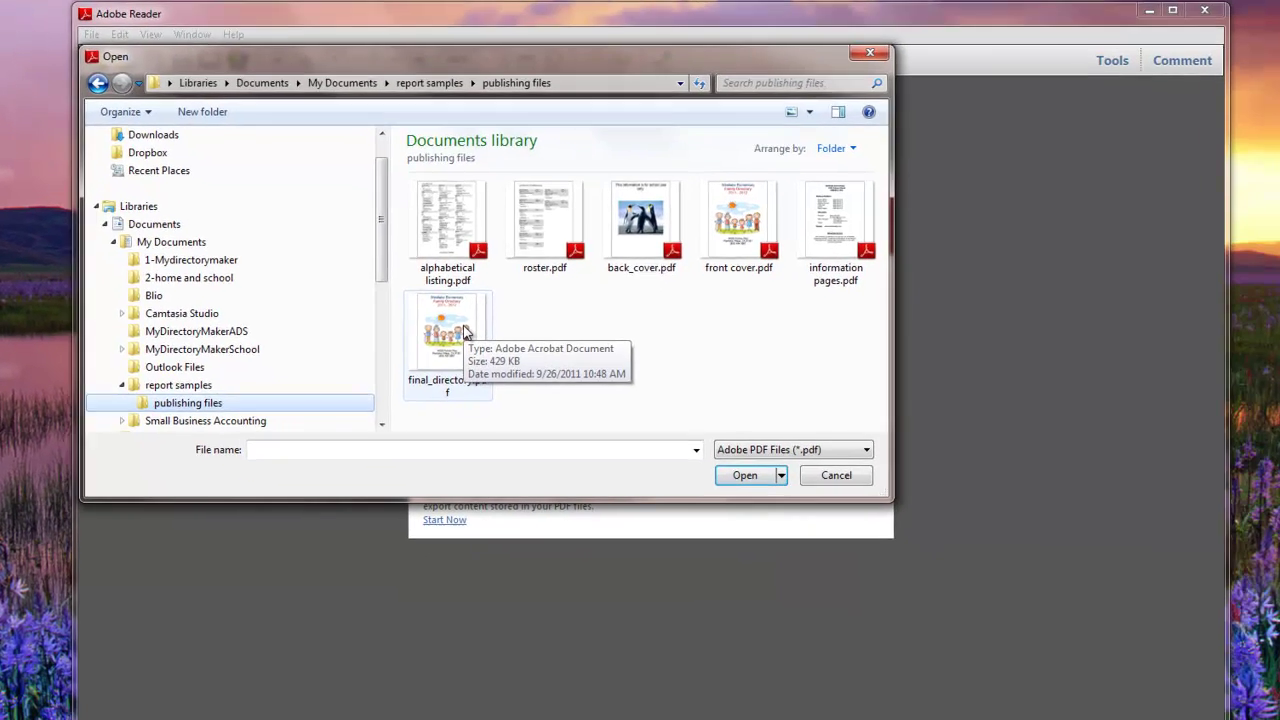
Open final_directory.pdf, advance to the class roster page, and zoom out to show the whole page.
double_click(463, 325)
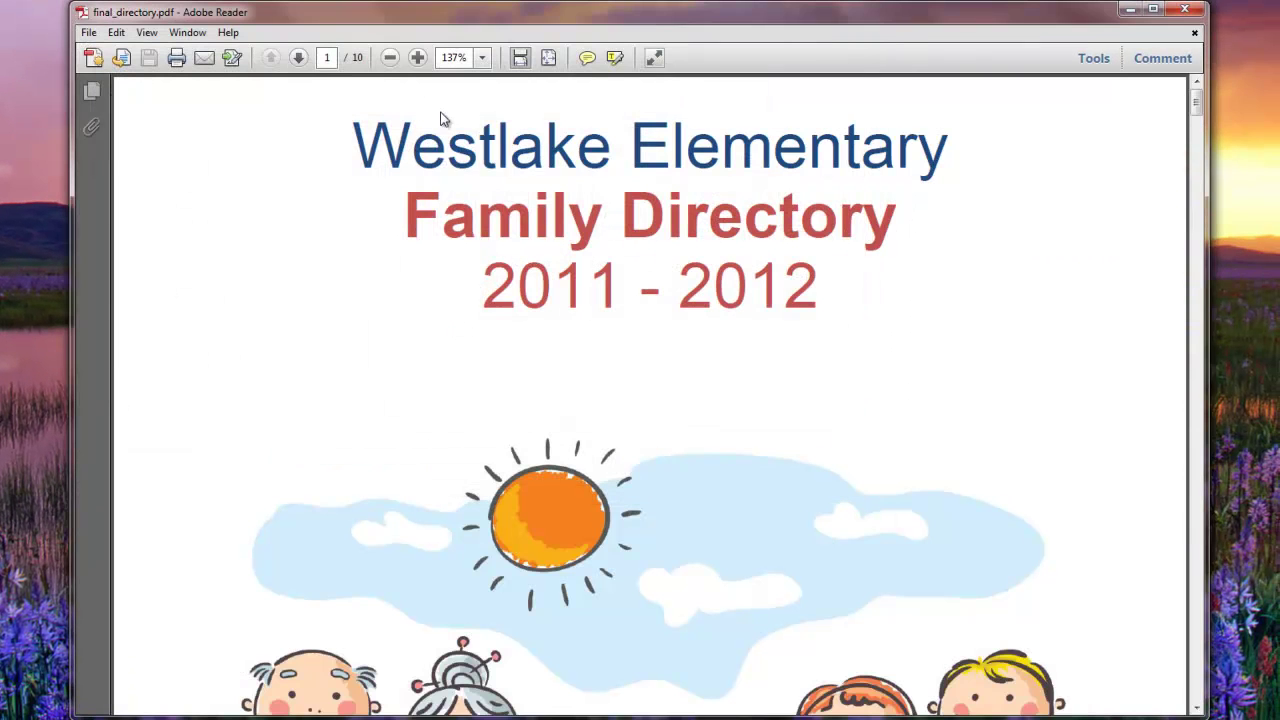
left_click(298, 58)
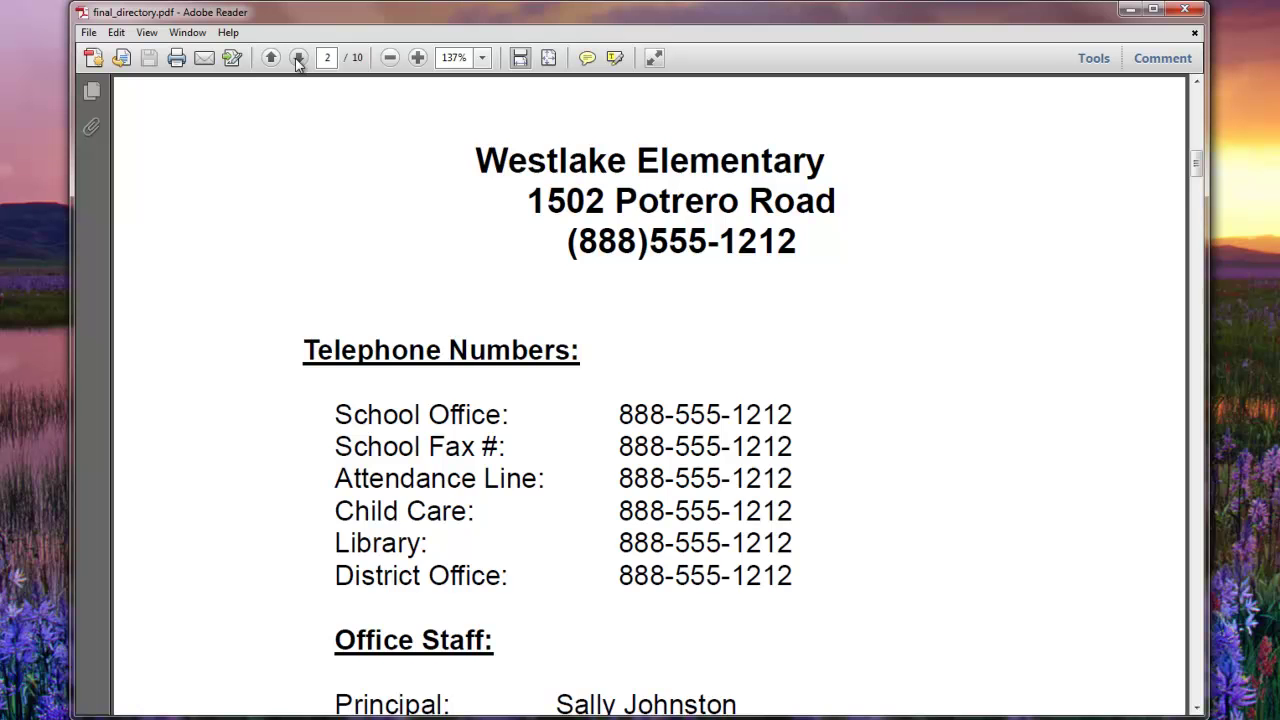
left_click(298, 58)
left_click(298, 58)
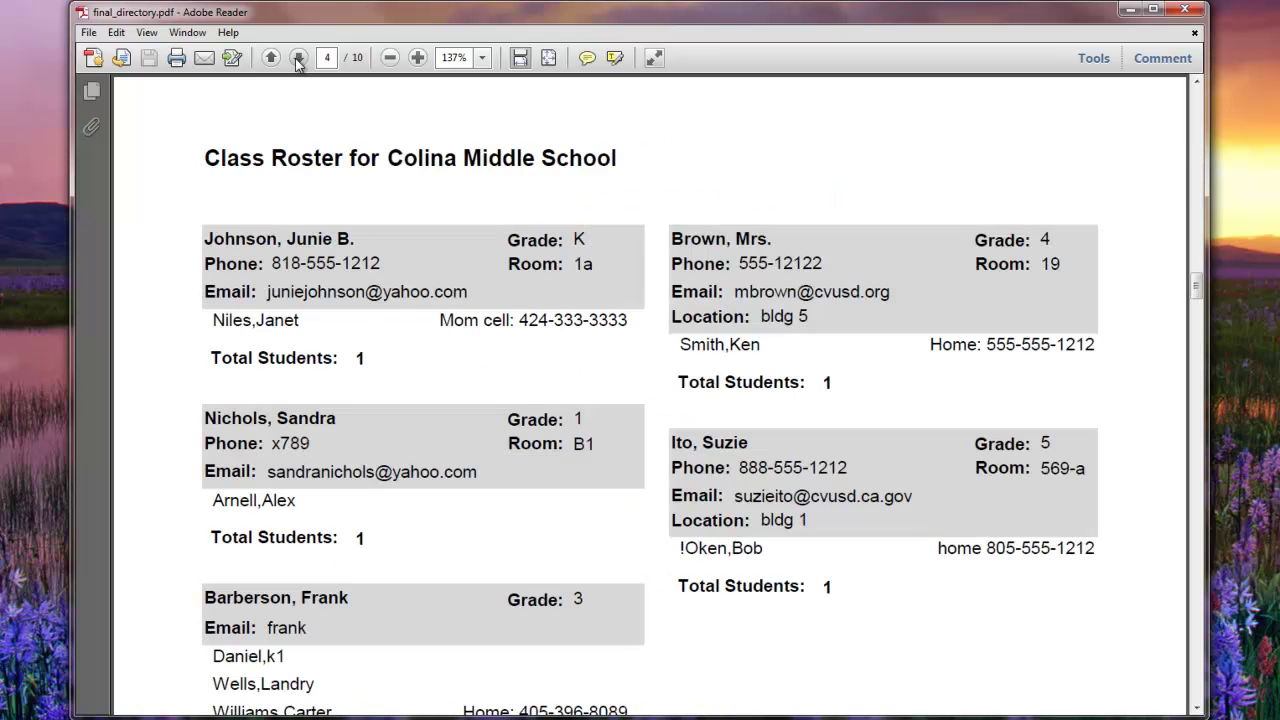
left_click(390, 58)
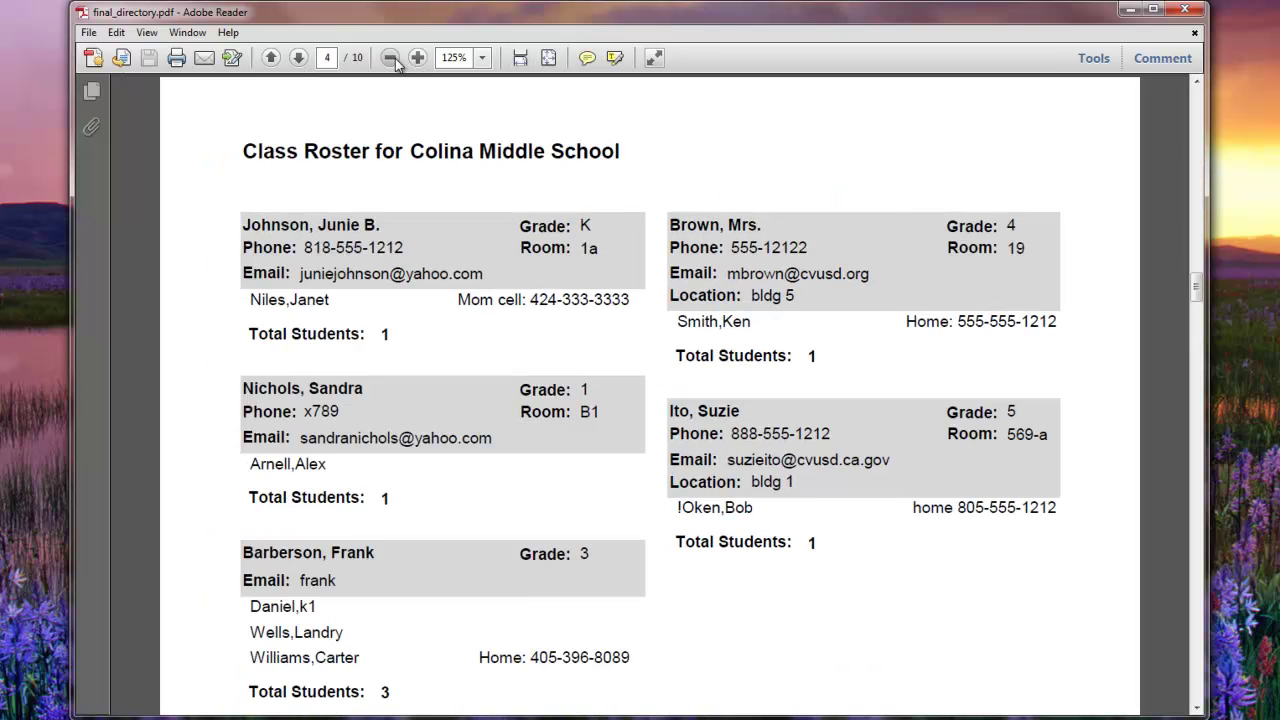
left_click(390, 58)
left_click(390, 58)
left_click(390, 58)
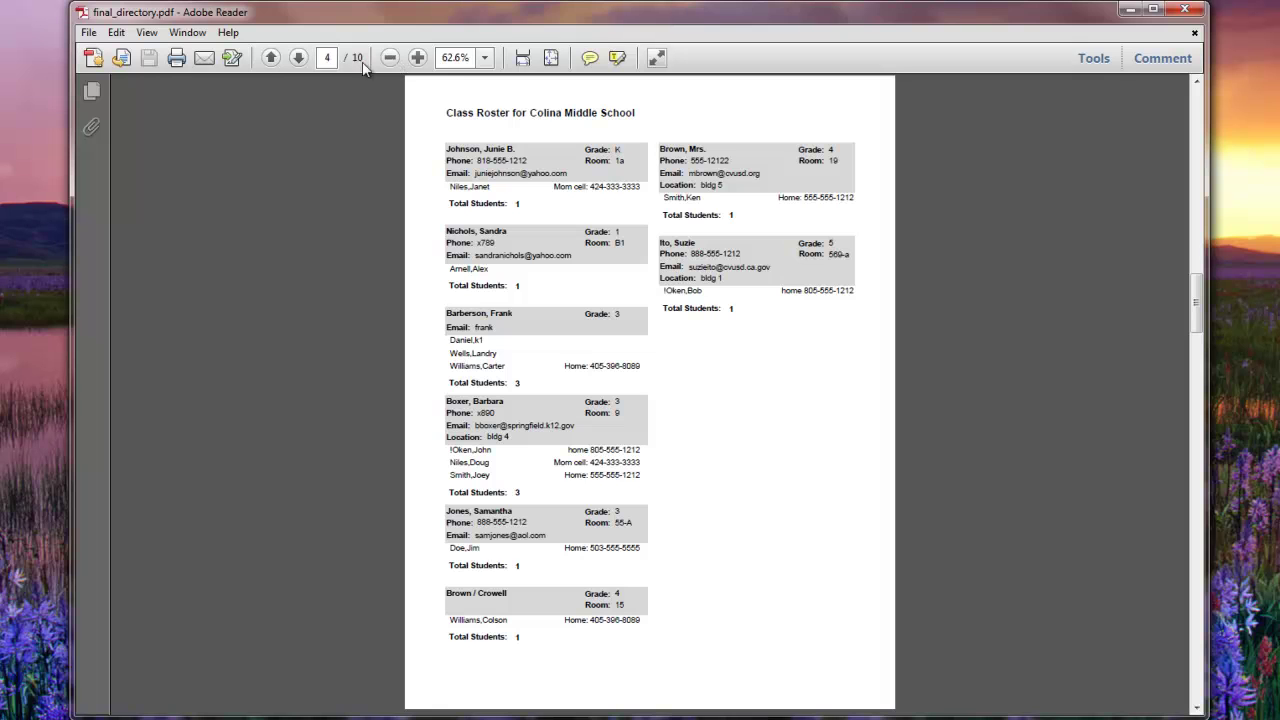
Return to the cover, then page forward through NOTES, roster and family listings to the penguin back cover.
left_click(268, 60)
left_click(268, 60)
left_click(268, 60)
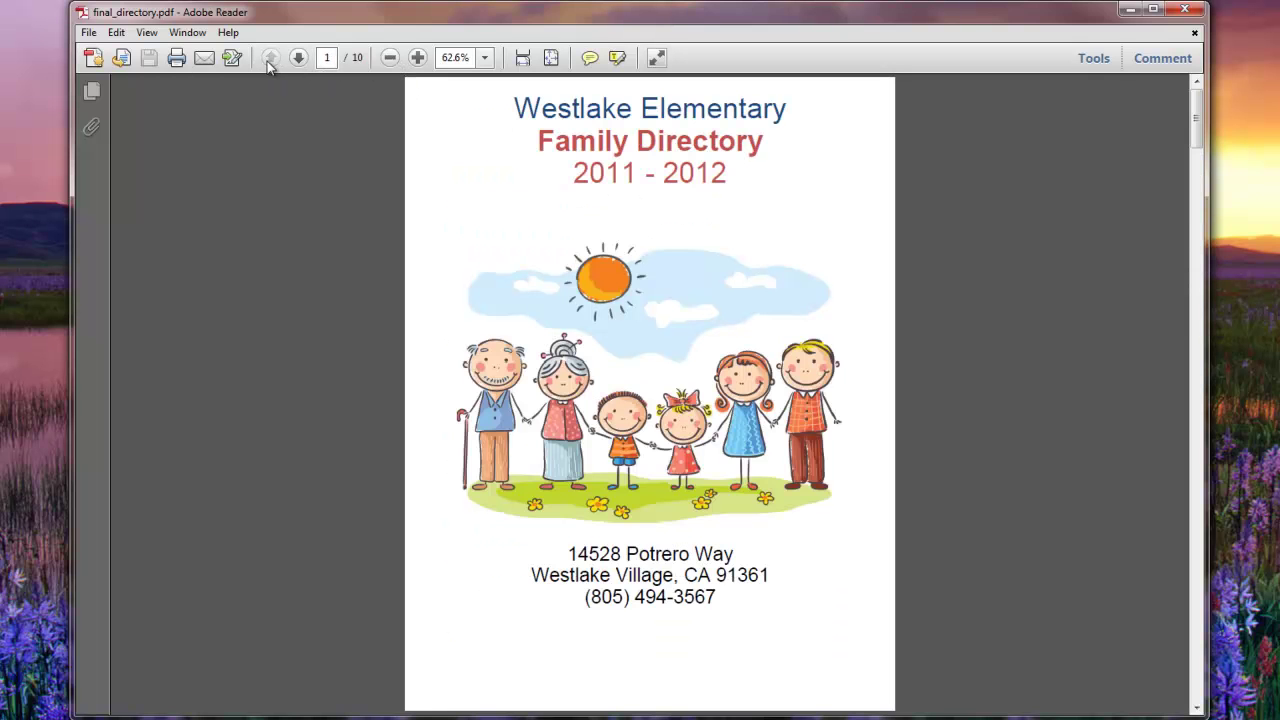
left_click(308, 62)
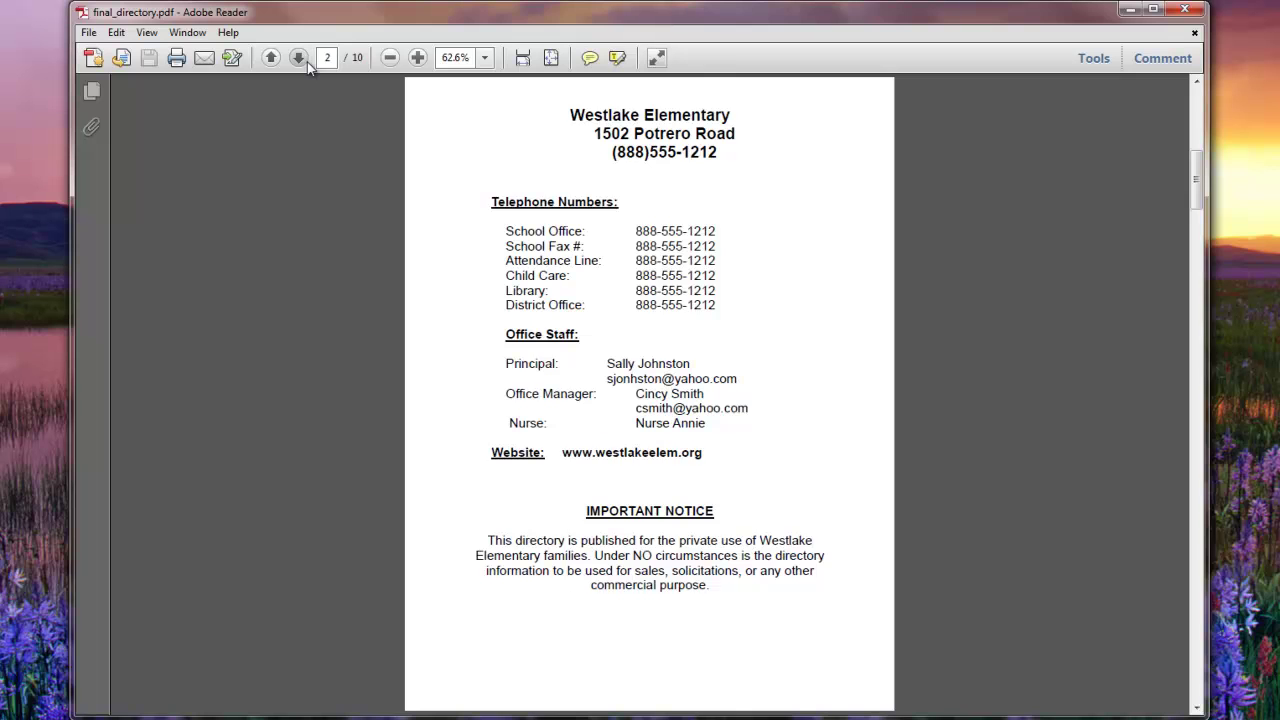
left_click(308, 62)
left_click(308, 62)
left_click(308, 62)
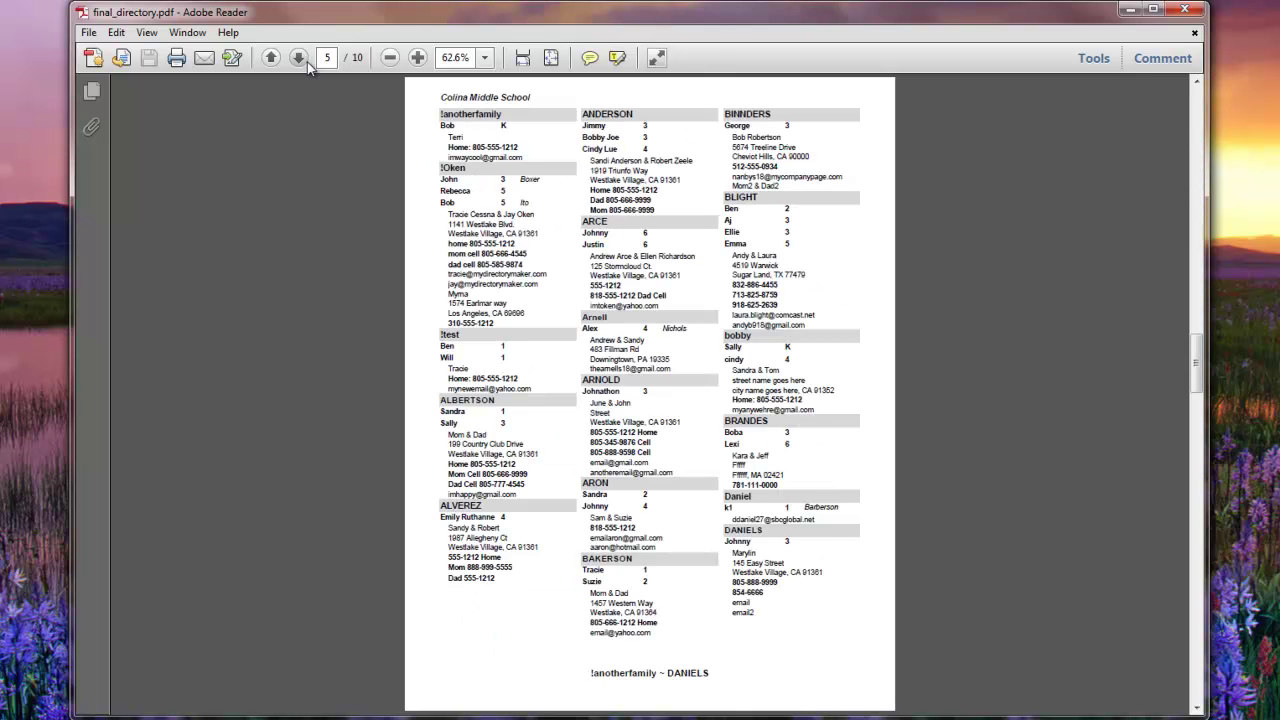
left_click(308, 62)
left_click(299, 62)
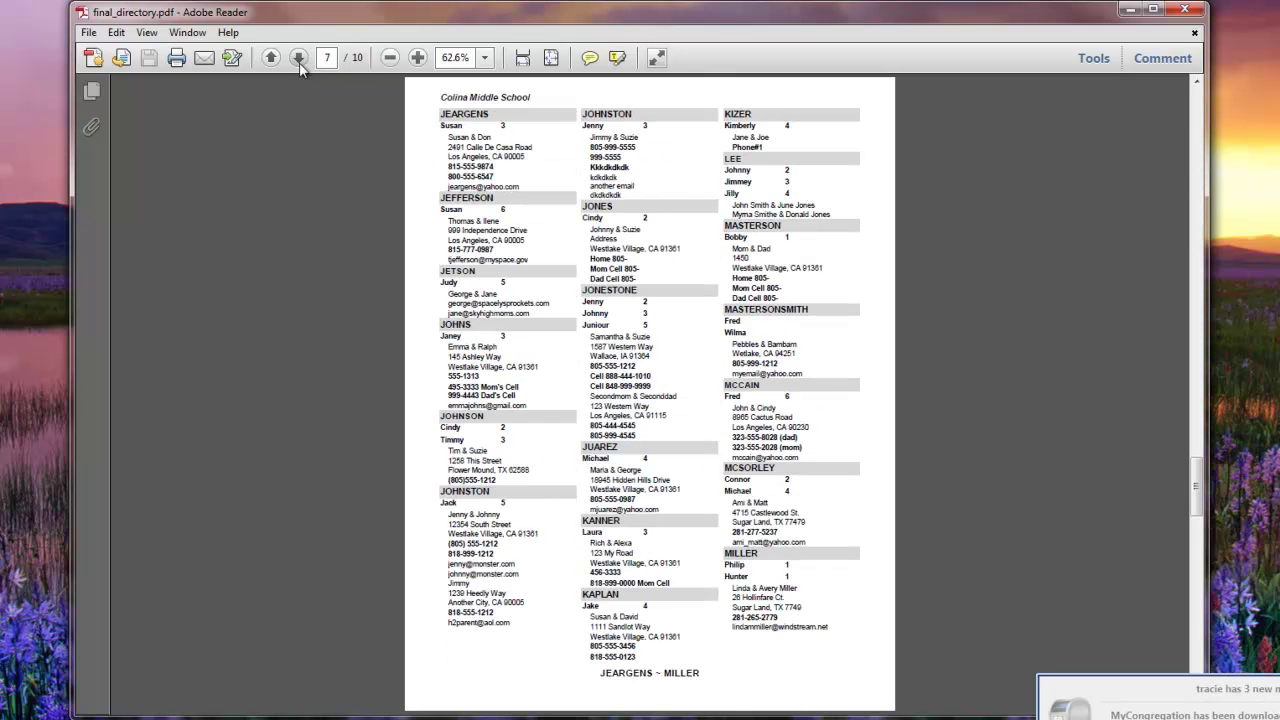
left_click(299, 62)
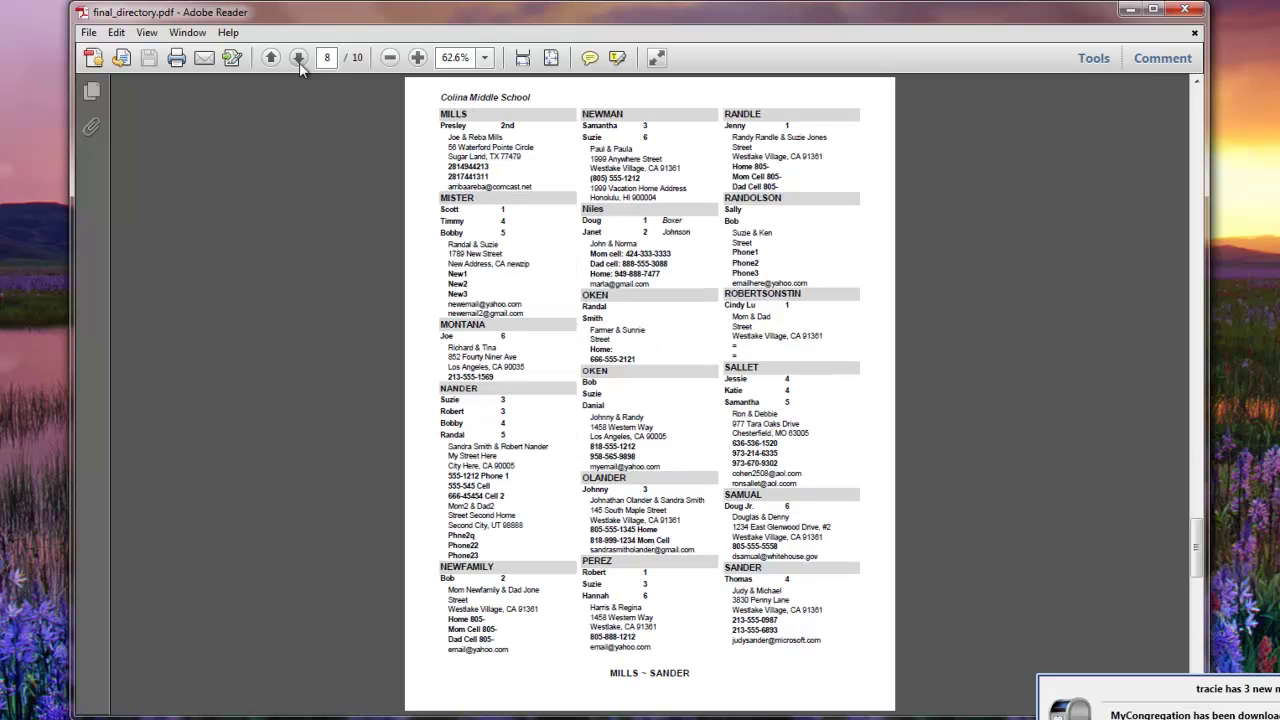
left_click(299, 62)
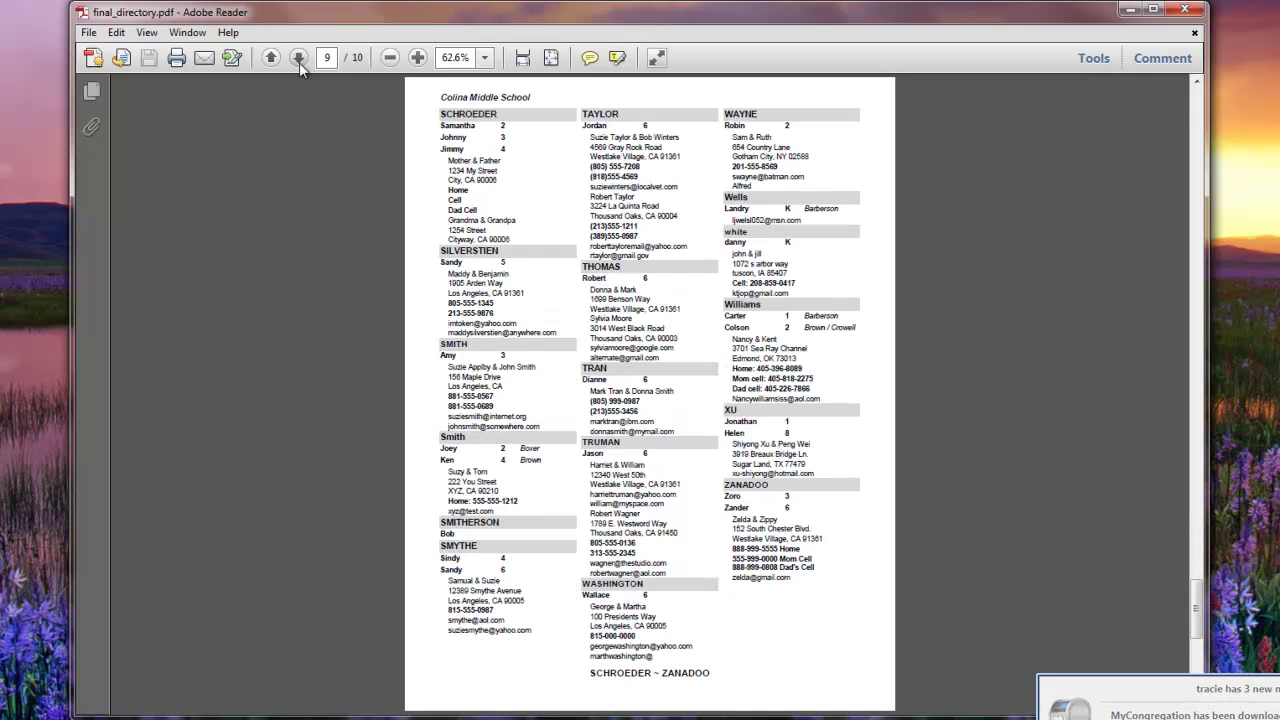
left_click(299, 62)
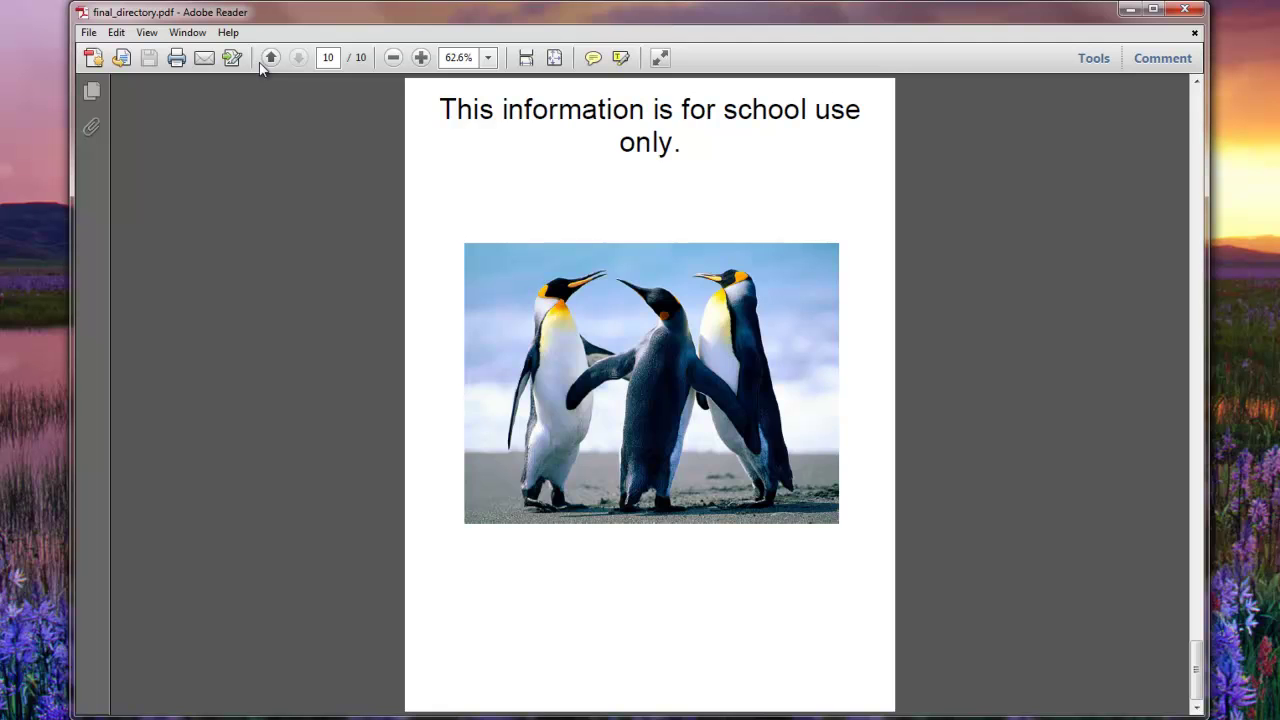
Page backward from the penguin page through all ten pages to the Westlake Elementary cover.
left_click(270, 60)
left_click(270, 60)
left_click(270, 60)
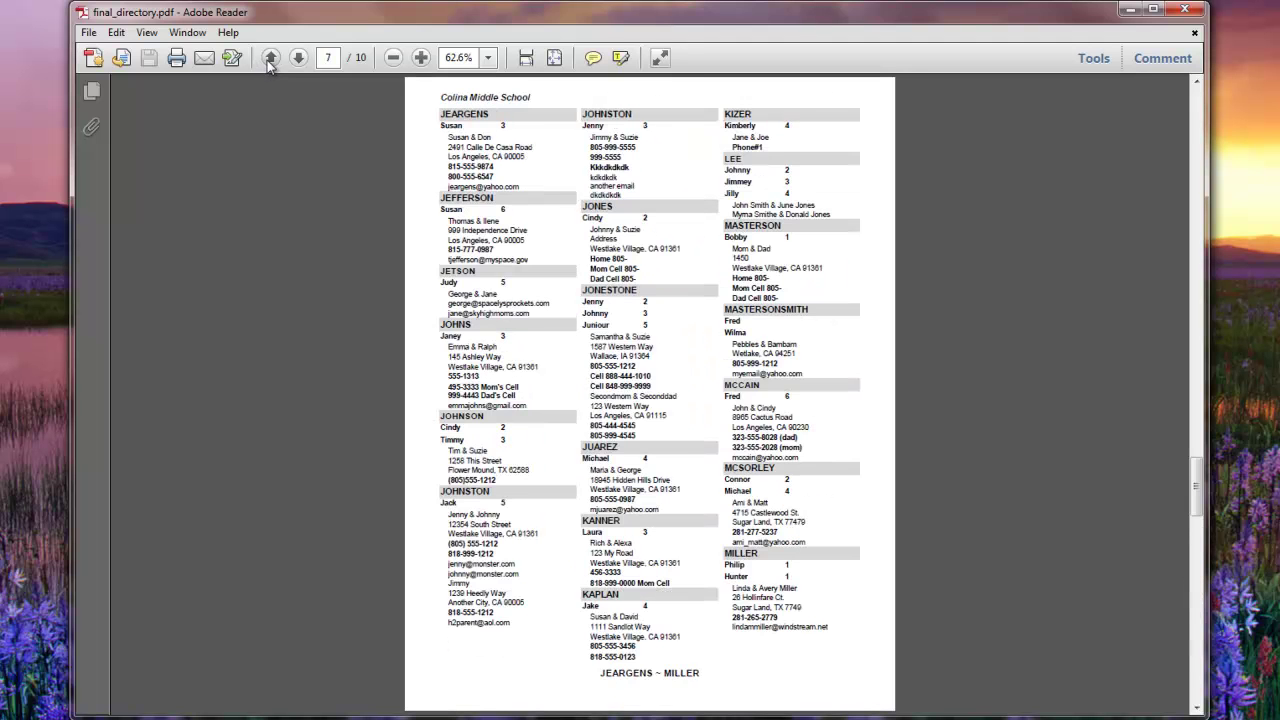
left_click(270, 60)
left_click(270, 60)
left_click(270, 60)
left_click(270, 60)
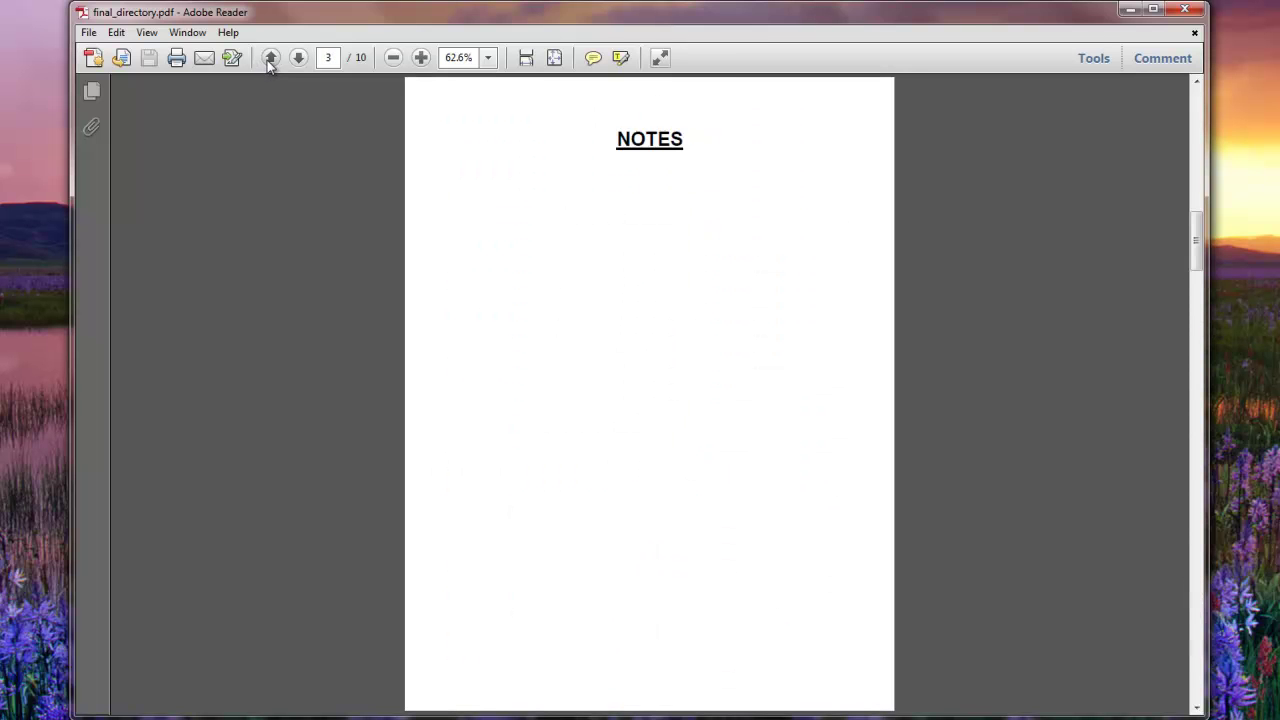
left_click(270, 60)
left_click(270, 60)
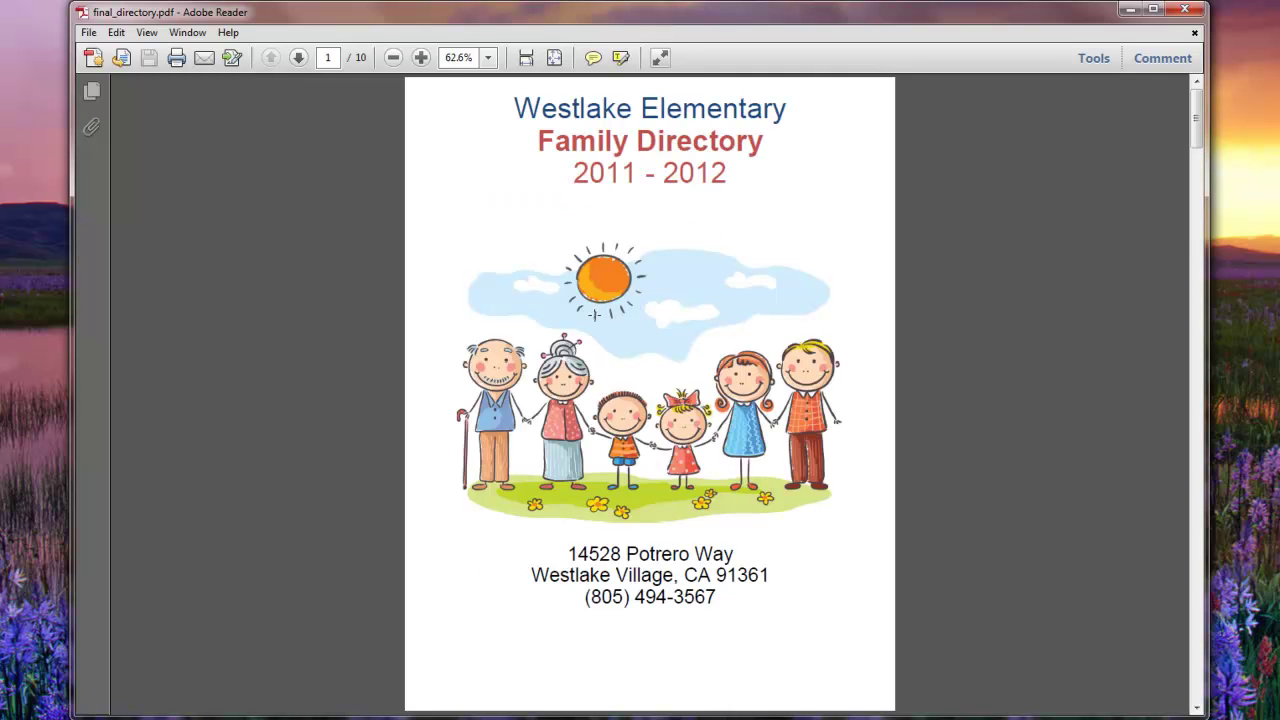